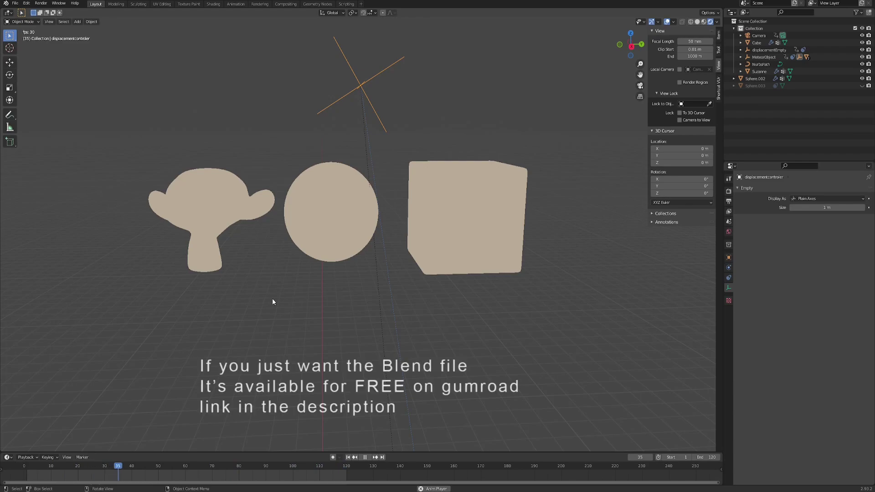
# Move the displacementcontroler empty across the cube to preview the finished effect during playback
pyautogui.press('g')
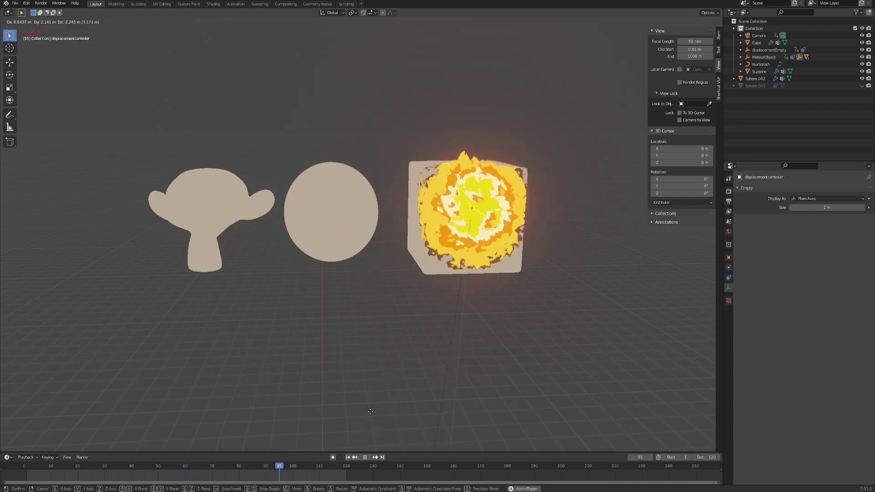
pyautogui.click(246, 350)
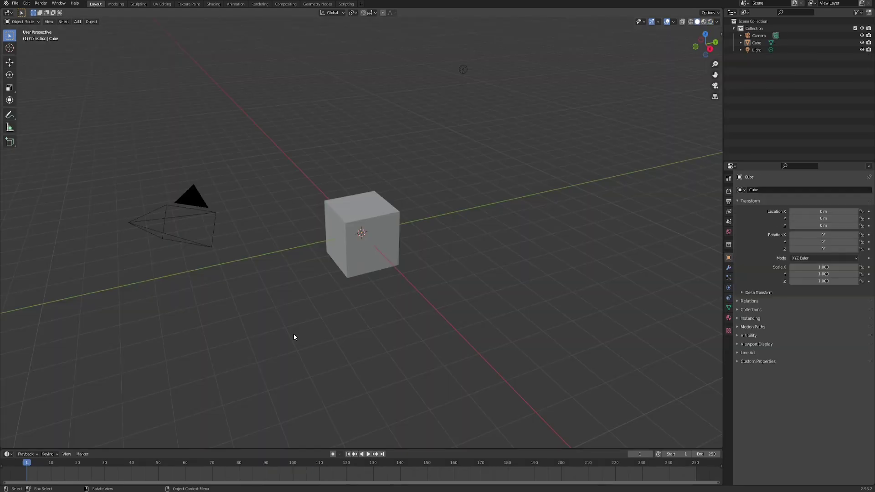
# Delete all default objects from the new scene and add a UV sphere at the origin
pyautogui.press('a')
pyautogui.press('x')
pyautogui.click(292, 331)
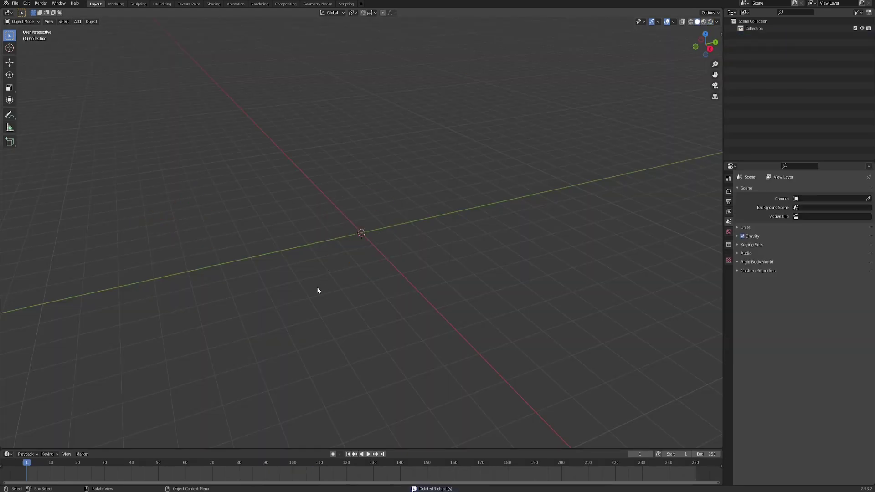
pyautogui.hotkey('shift', 'a')
pyautogui.moveTo(316, 286)
pyautogui.click(357, 310)
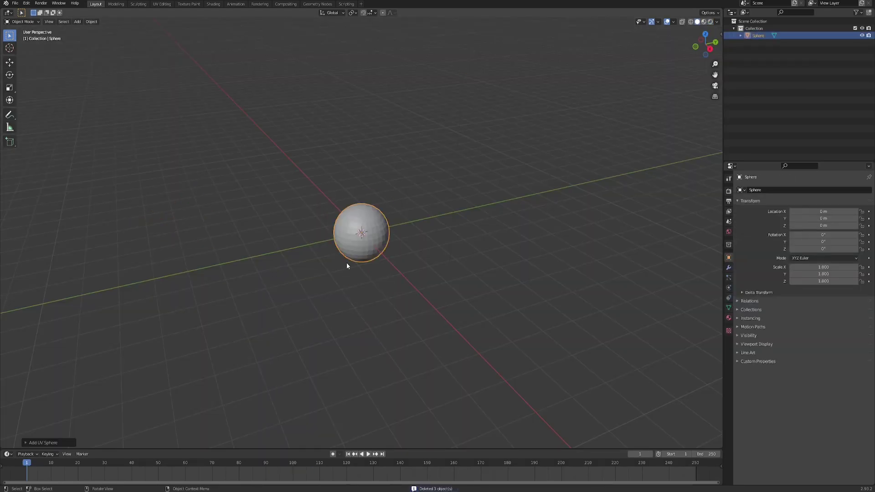
# Search the add-on preferences for "node" and check whether Node Wrangler is enabled
pyautogui.click(27, 3)
pyautogui.click(48, 105)
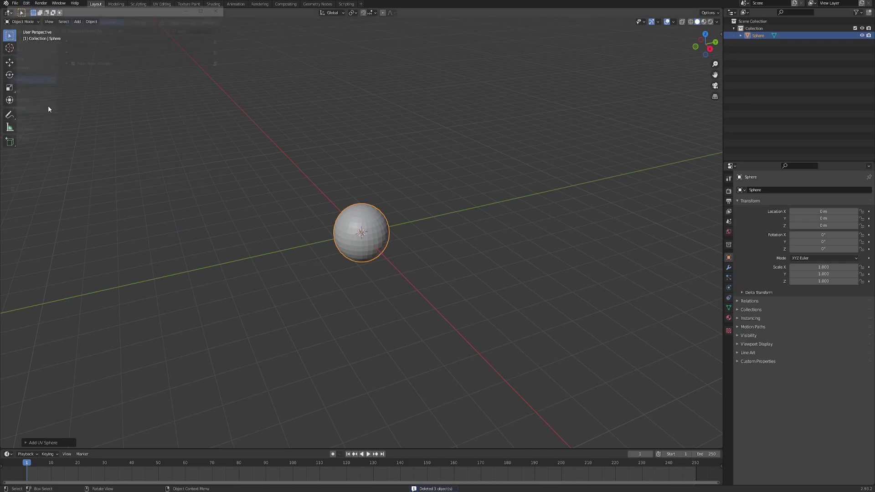
pyautogui.click(196, 29)
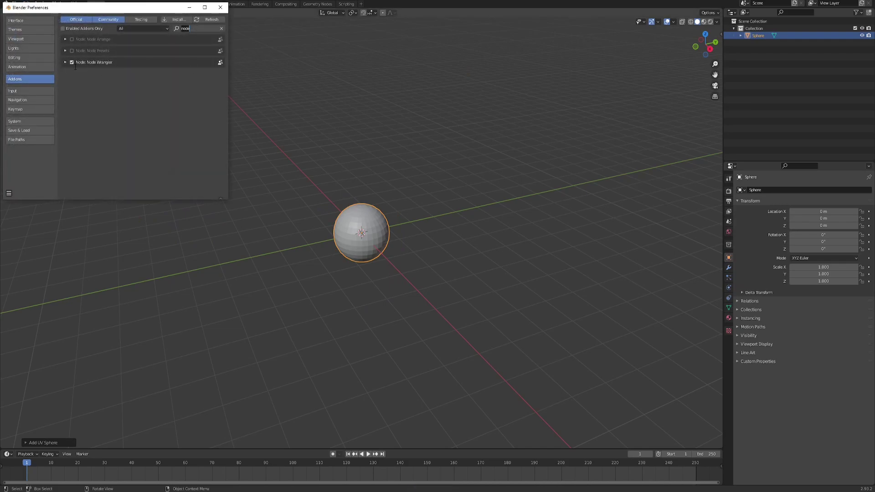
pyautogui.click(220, 7)
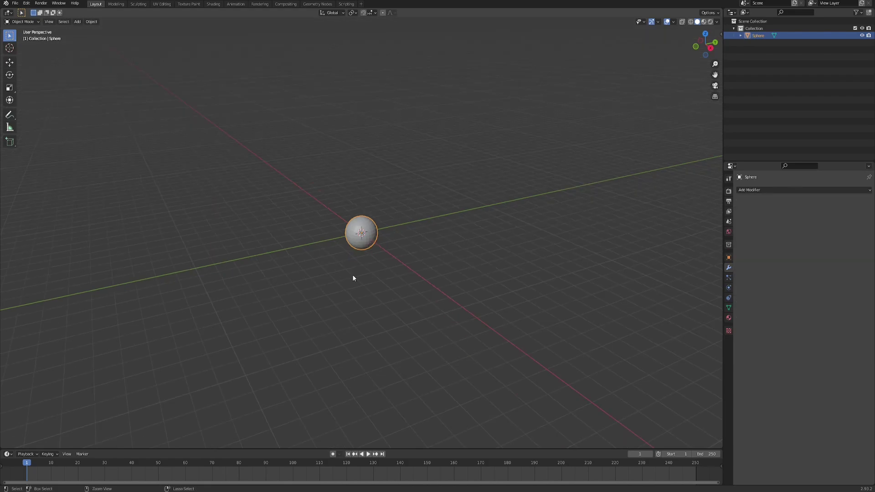
# Subdivide the sphere with an applied Subdivision Surface modifier at viewport level 2 and shade it smooth
pyautogui.click(761, 191)
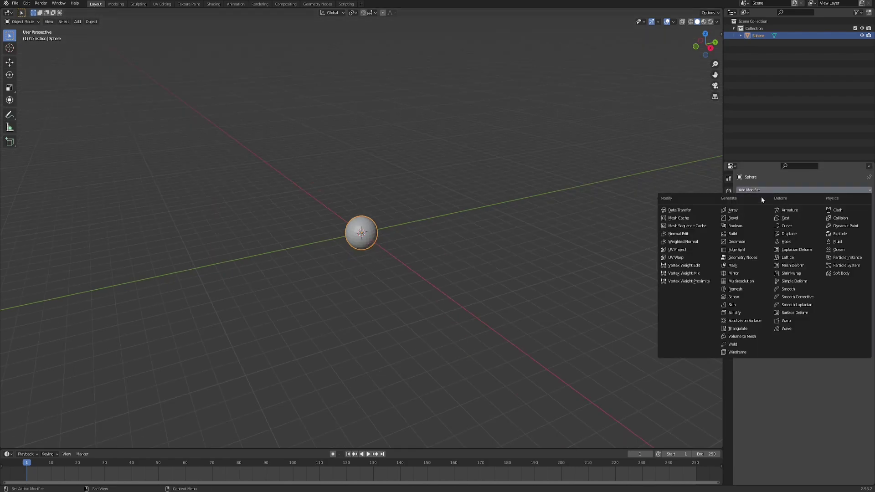
pyautogui.click(749, 321)
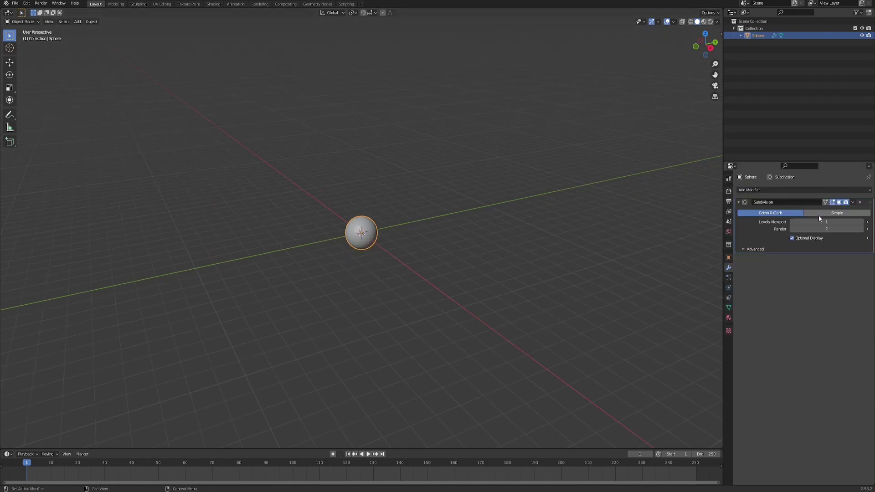
pyautogui.click(863, 224)
pyautogui.scroll(4, 416, 233)
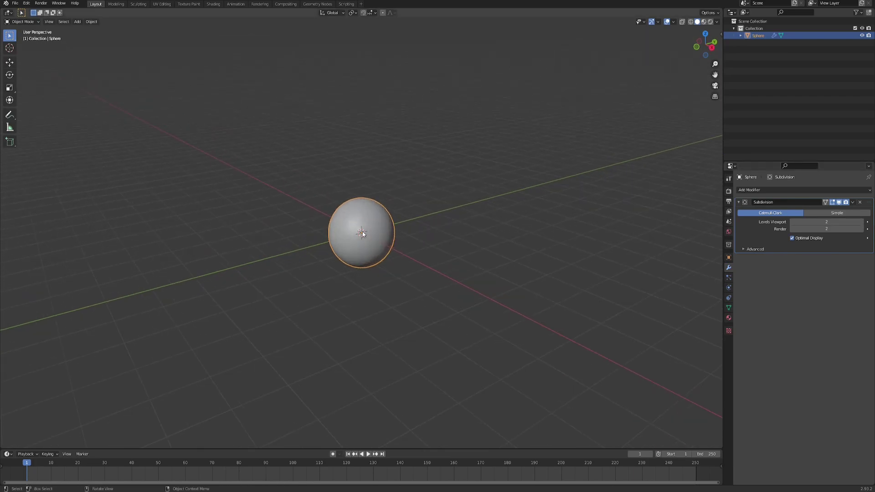
pyautogui.hotkey('ctrl', 'a')
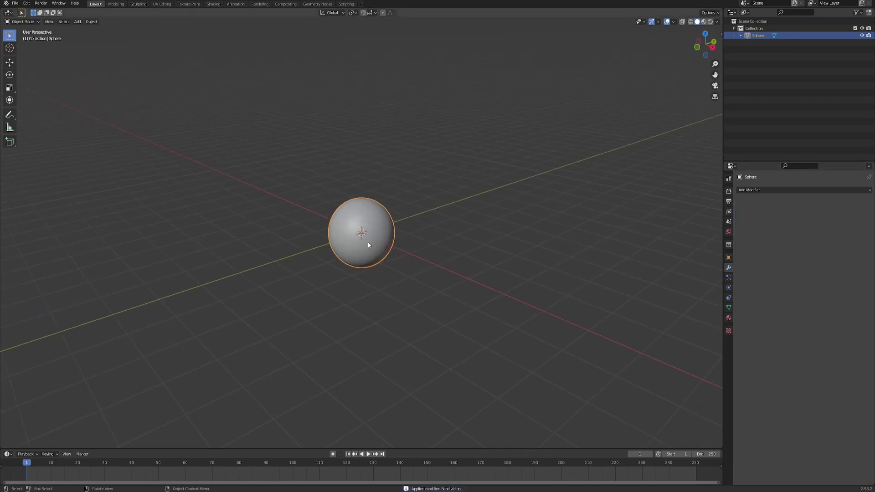
pyautogui.rightClick(367, 219)
pyautogui.click(363, 217)
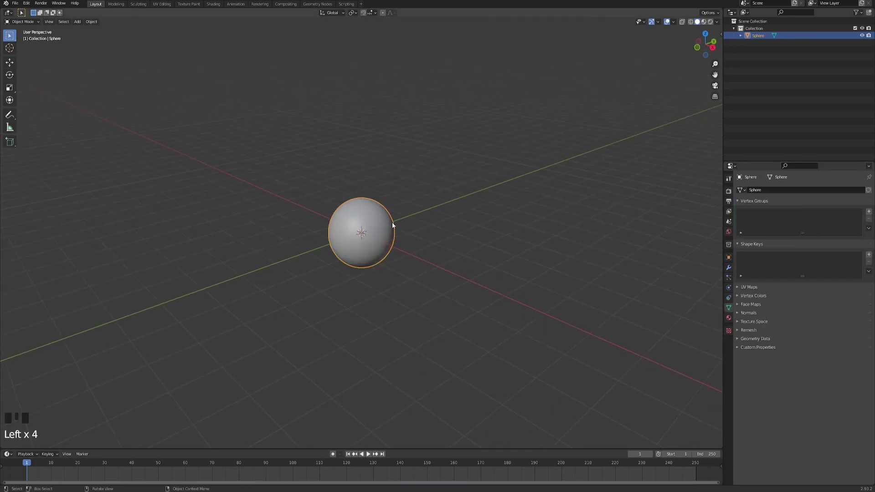
# Create a vertex group named SUBSCRIBE on the sphere and assign all of its vertices to it
pyautogui.press('Tab')
pyautogui.scroll(3, 381, 228)
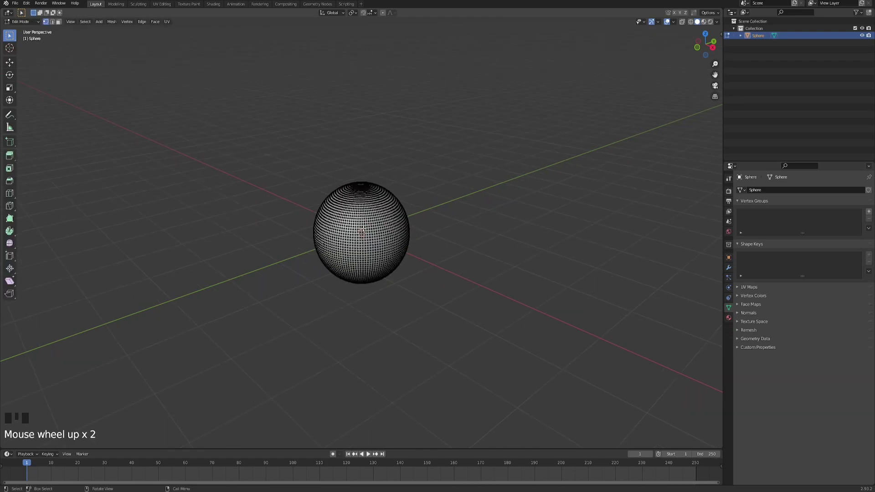
pyautogui.press('a')
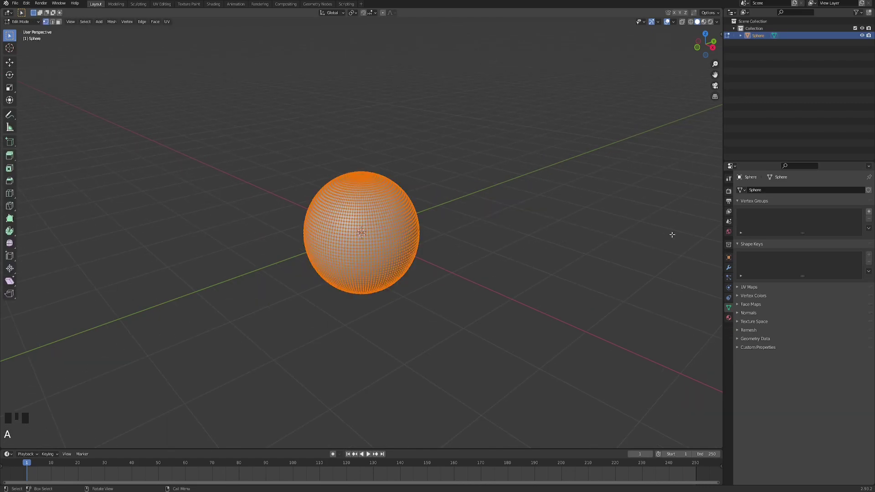
pyautogui.click(869, 212)
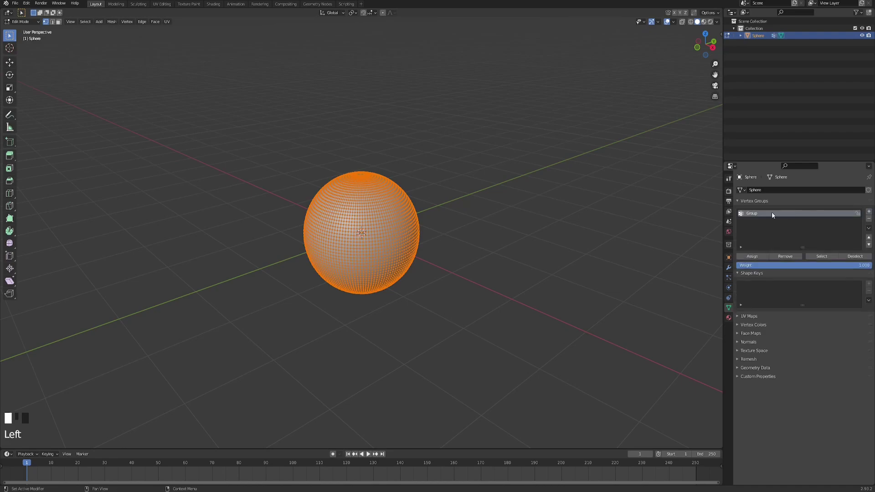
pyautogui.doubleClick(754, 213)
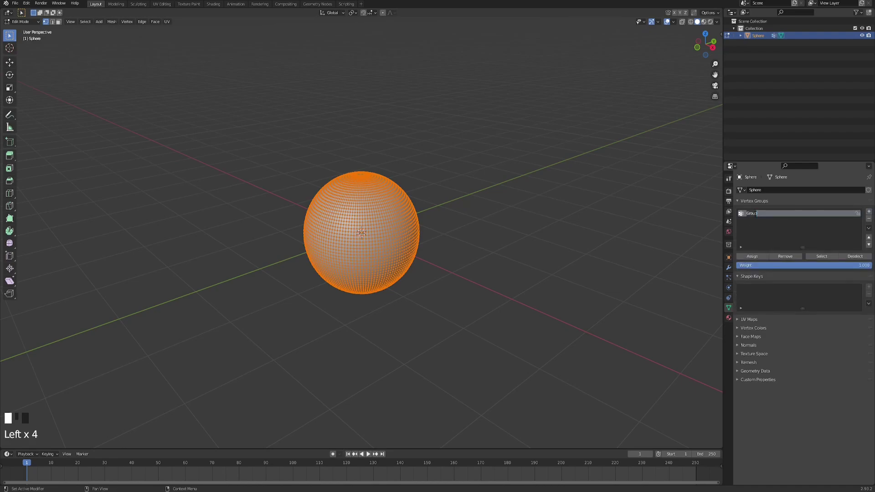
pyautogui.write('SUBSCRIBE')
pyautogui.press('BackSpace')
pyautogui.click(616, 208)
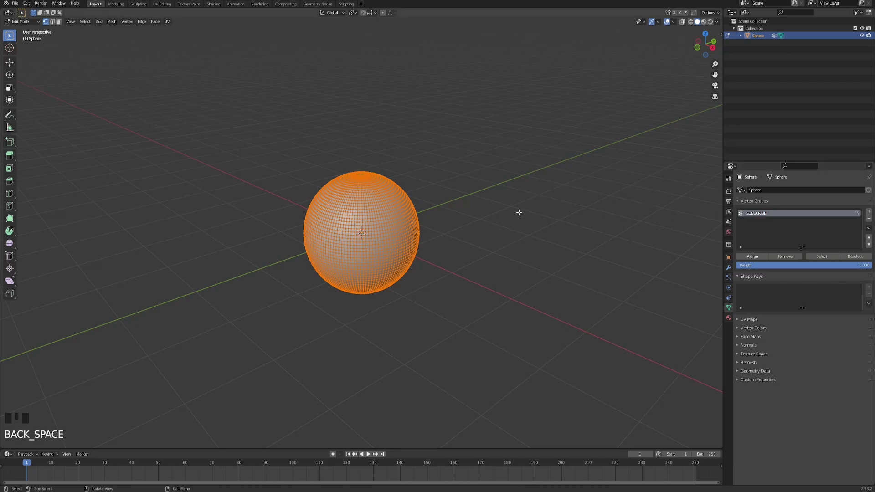
pyautogui.click(753, 256)
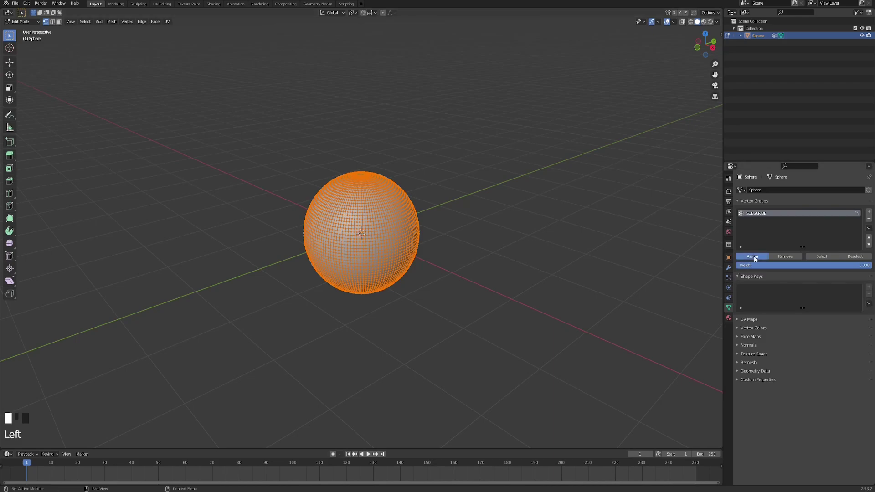
pyautogui.press('Tab')
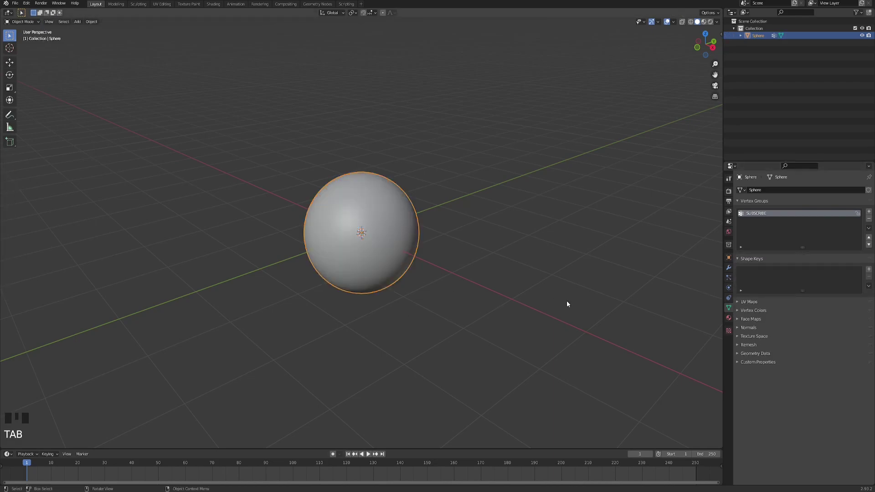
# Add a Vertex Weight Proximity modifier to the sphere and set its vertex group to SUBSCRIBE
pyautogui.click(728, 268)
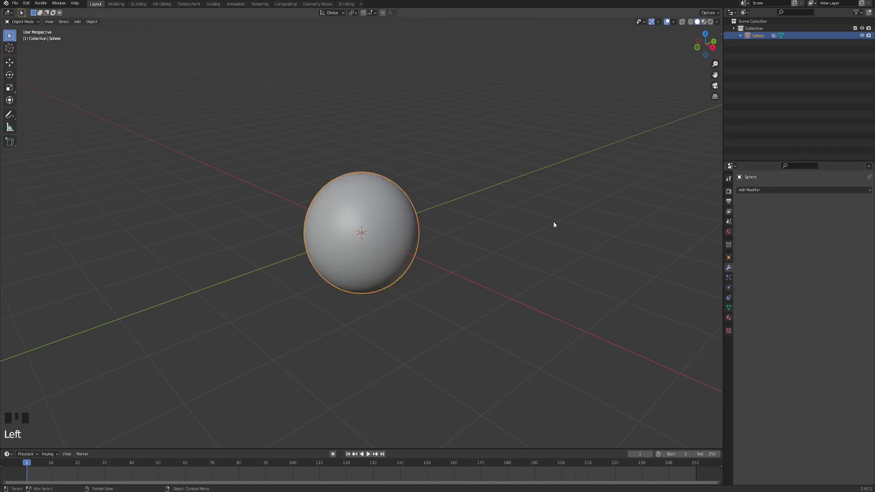
pyautogui.click(756, 190)
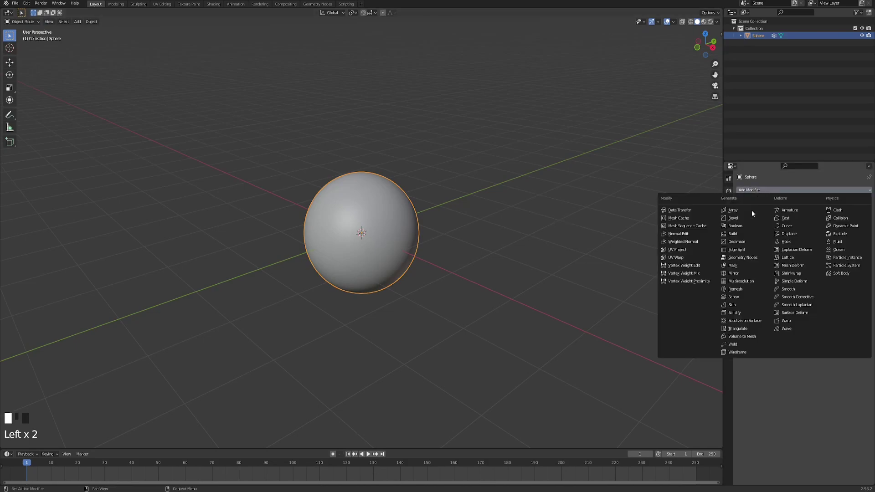
pyautogui.click(681, 281)
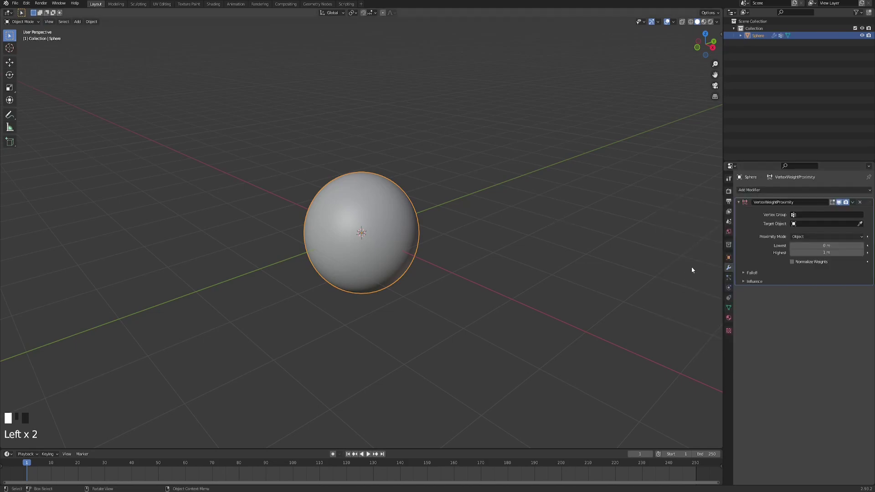
pyautogui.click(817, 214)
pyautogui.click(801, 225)
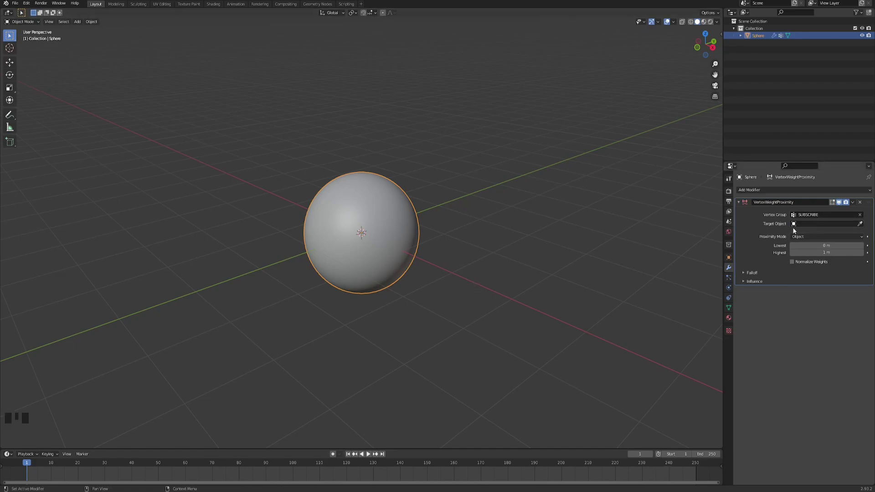
# Add a Plain Axes empty and raise it along Z to about 1.53 m, above the sphere
pyautogui.click(423, 307)
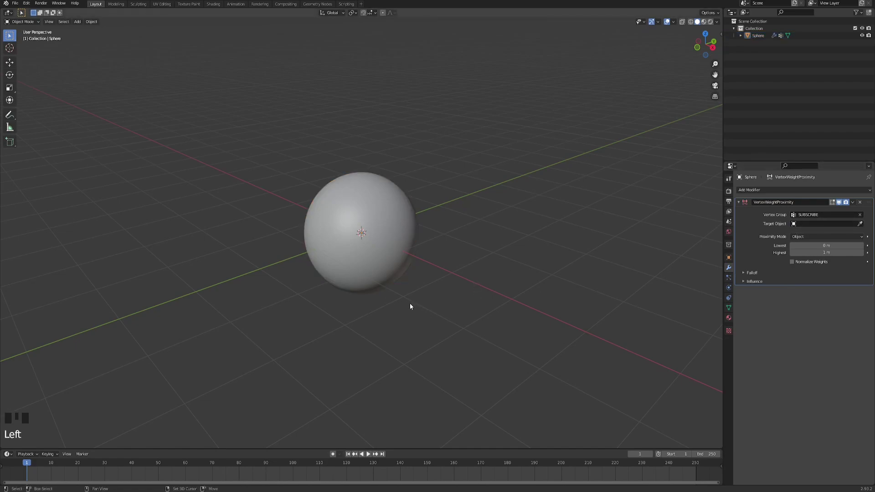
pyautogui.hotkey('shift', 'a')
pyautogui.moveTo(404, 375)
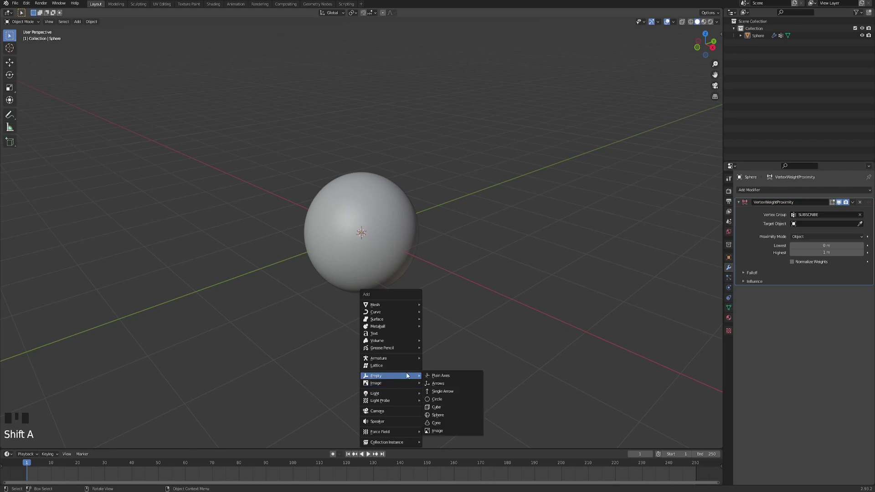
pyautogui.click(441, 376)
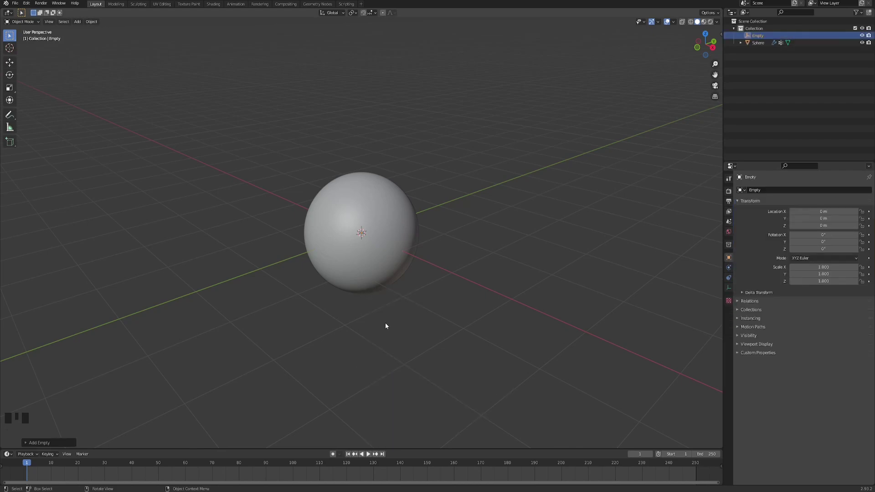
pyautogui.press('g')
pyautogui.press('z')
pyautogui.click(428, 260)
pyautogui.moveTo(428, 259); pyautogui.dragTo(451, 258, button='middle')
# Set the empty as the target object of the sphere's Vertex Weight Proximity modifier
pyautogui.click(397, 219)
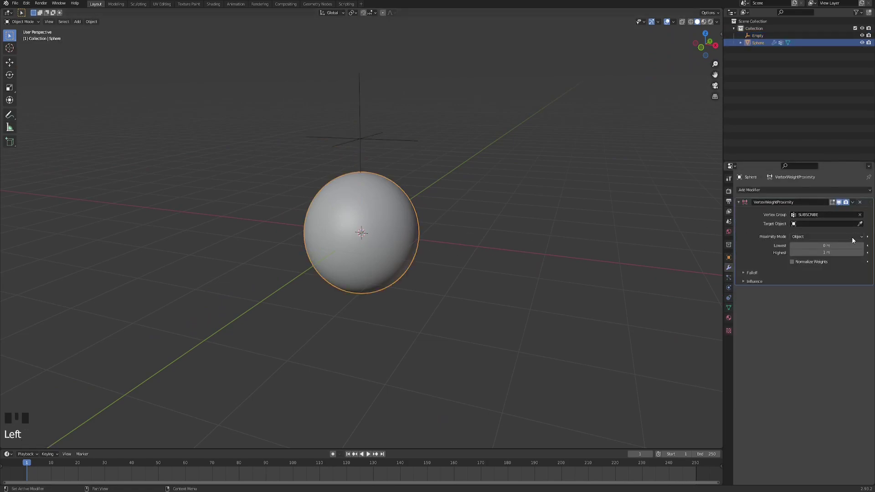
pyautogui.click(860, 224)
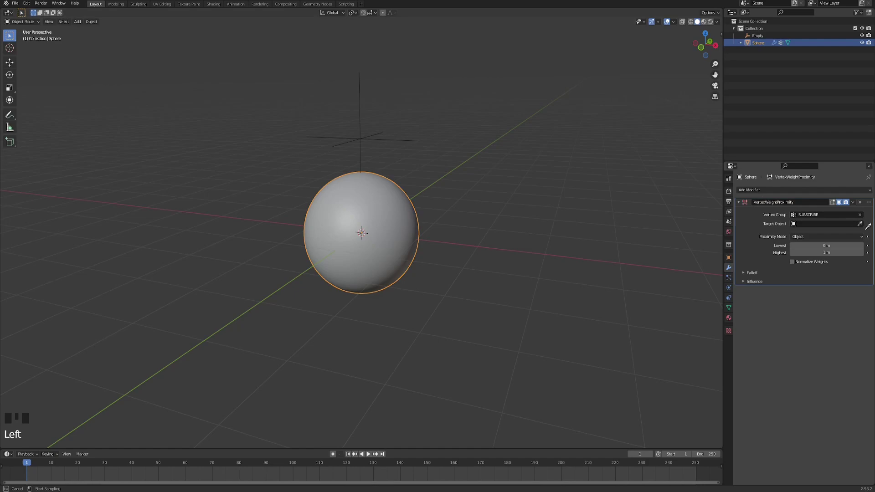
pyautogui.click(359, 99)
# Rename the empty as DisplaceControler
pyautogui.click(756, 36)
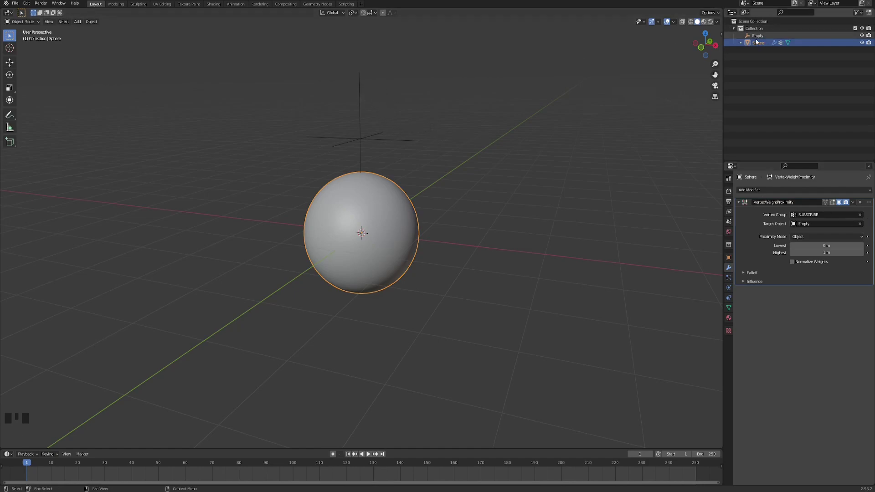
pyautogui.press('F2')
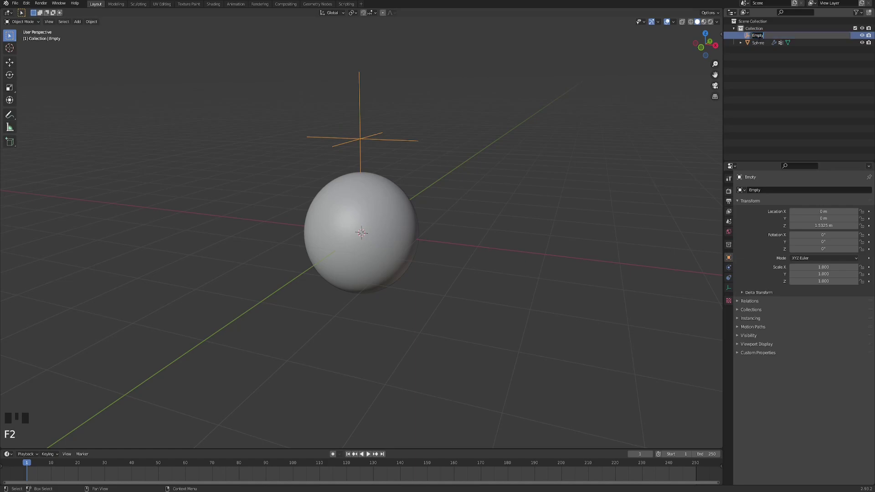
pyautogui.write('DISPLACE_CONTROLER')
pyautogui.press('Return')
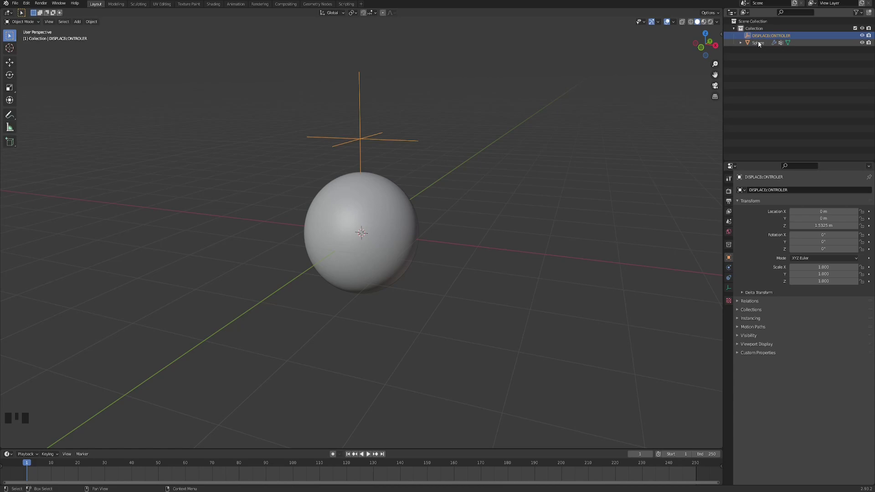
pyautogui.hotkey('ctrl', 'z')
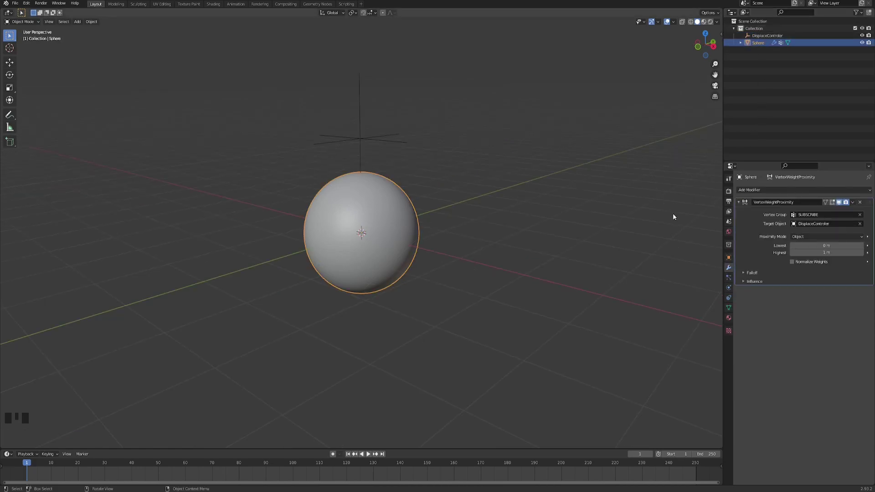
# Set the proximity mode of the sphere's Vertex Weight Proximity modifier to Geometry
pyautogui.moveTo(474, 206); pyautogui.dragTo(426, 228, button='middle')
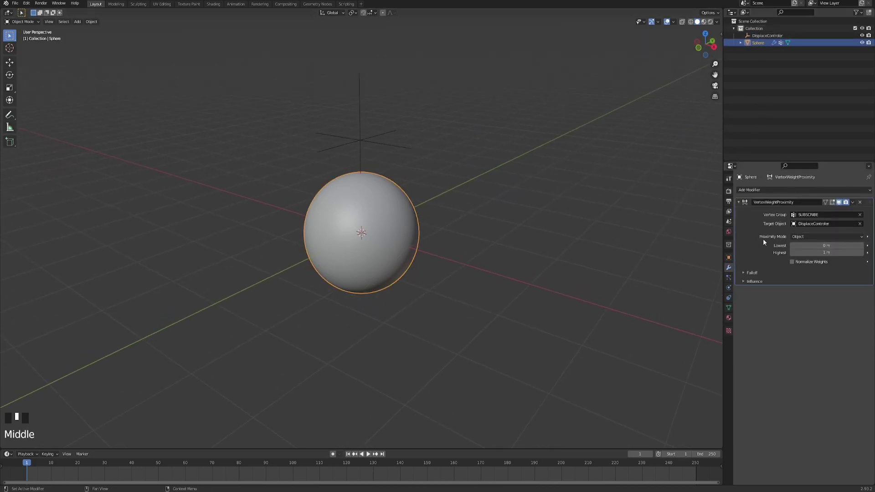
pyautogui.click(805, 237)
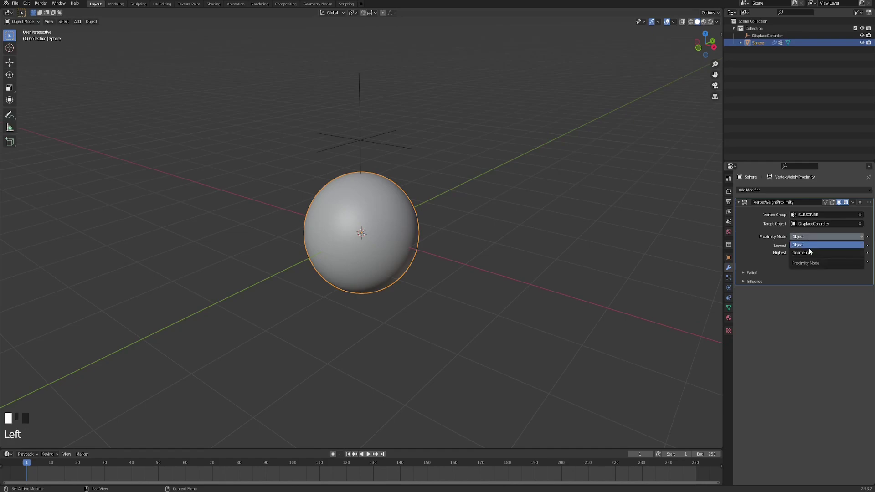
pyautogui.click(808, 247)
# Switch the sphere to Weight Paint mode to inspect the vertex weights near the empty
pyautogui.moveTo(494, 248); pyautogui.dragTo(508, 250, button='middle')
pyautogui.hotkey('ctrl', 'Tab')
pyautogui.click(523, 222)
pyautogui.moveTo(360, 200); pyautogui.dragTo(518, 248, button='middle')
pyautogui.scroll(3, 370, 197)
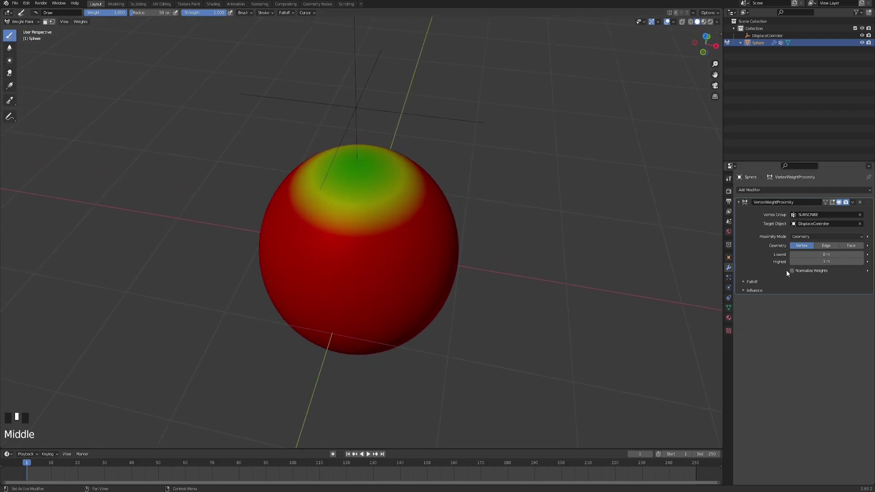
# Set the Vertex Weight Proximity modifier's Lowest to 1.2 m and Highest to 0.88 m, and return the sphere to Object Mode
pyautogui.moveTo(804, 255); pyautogui.dragTo(824, 254)
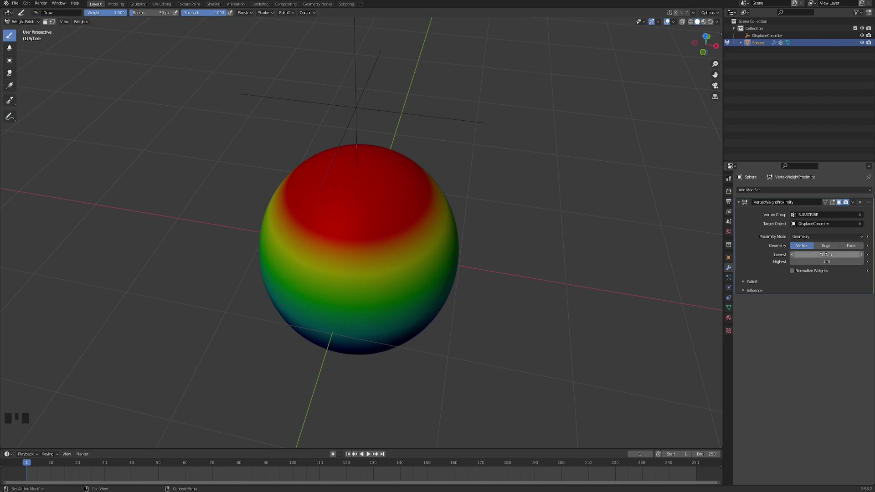
pyautogui.moveTo(822, 262)
pyautogui.keyDown('shift'); pyautogui.mouseDown()
pyautogui.moveTo(813, 263)
pyautogui.moveTo(833, 256)
pyautogui.moveTo(807, 254)
pyautogui.moveTo(836, 261)
pyautogui.moveTo(814, 262)
pyautogui.mouseUp(); pyautogui.keyUp('shift')
pyautogui.moveTo(455, 245); pyautogui.dragTo(416, 225, button='middle')
pyautogui.press('Tab')
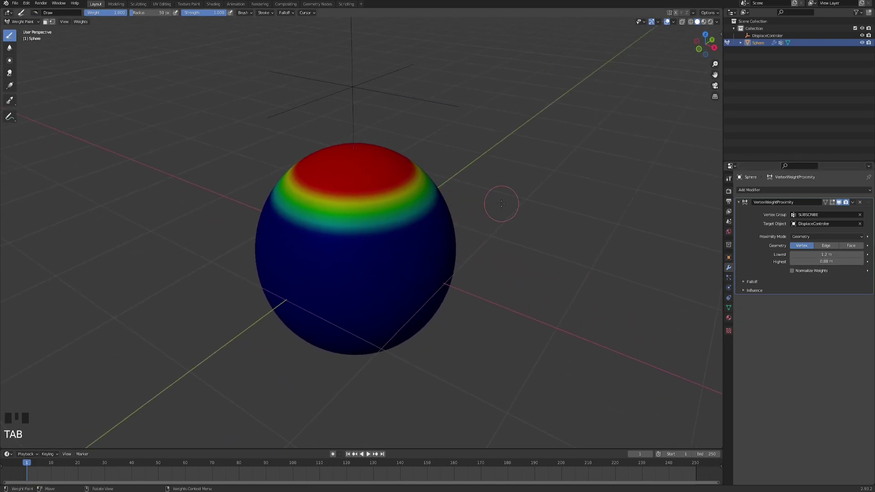
# Add a Displace modifier to the sphere with a new texture named LikeAnComment
pyautogui.click(762, 190)
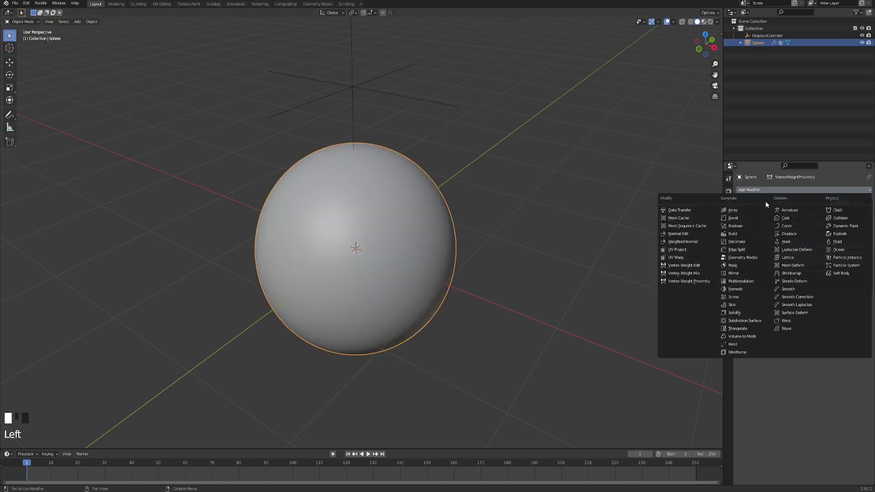
pyautogui.click(792, 234)
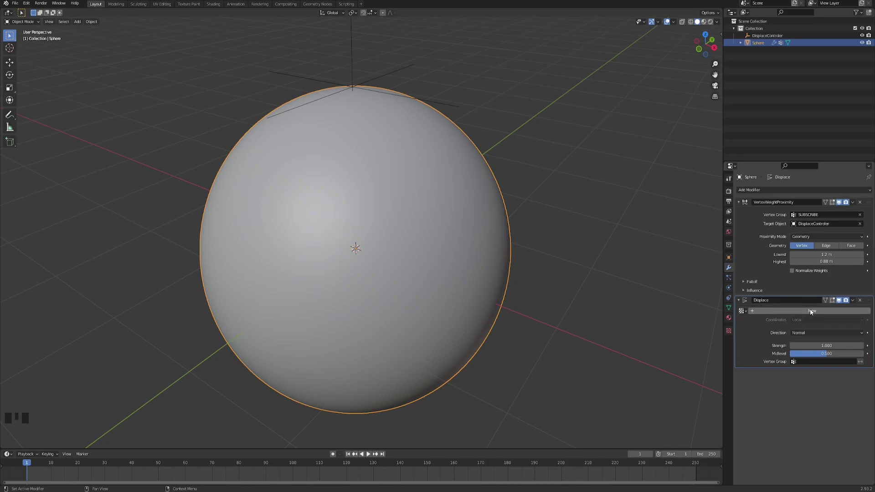
pyautogui.click(794, 312)
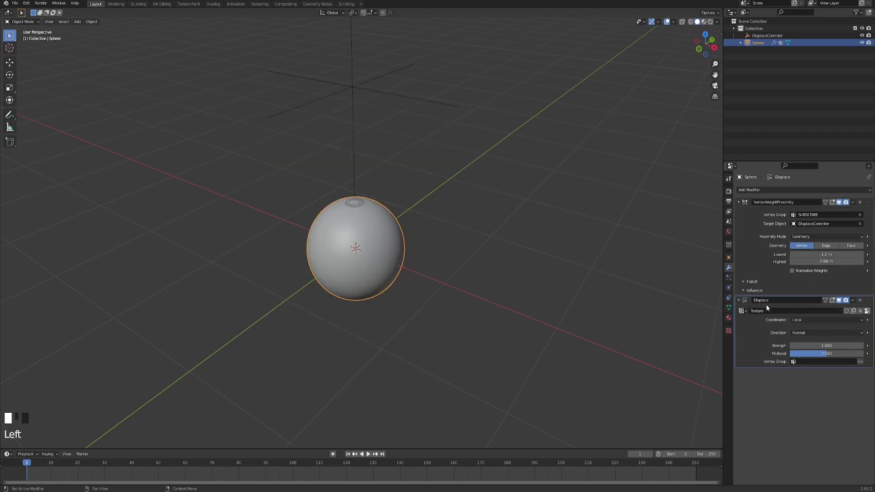
pyautogui.doubleClick(774, 311)
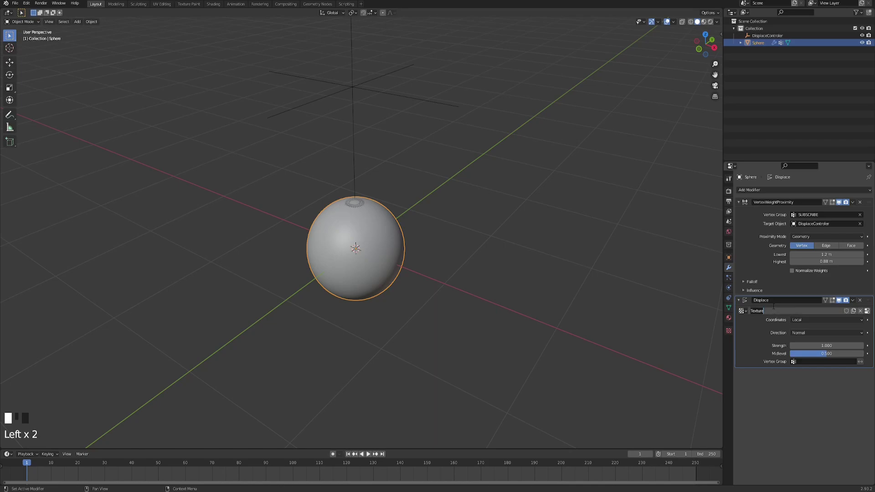
pyautogui.press('BackSpace')
pyautogui.write('LikeAnComment')
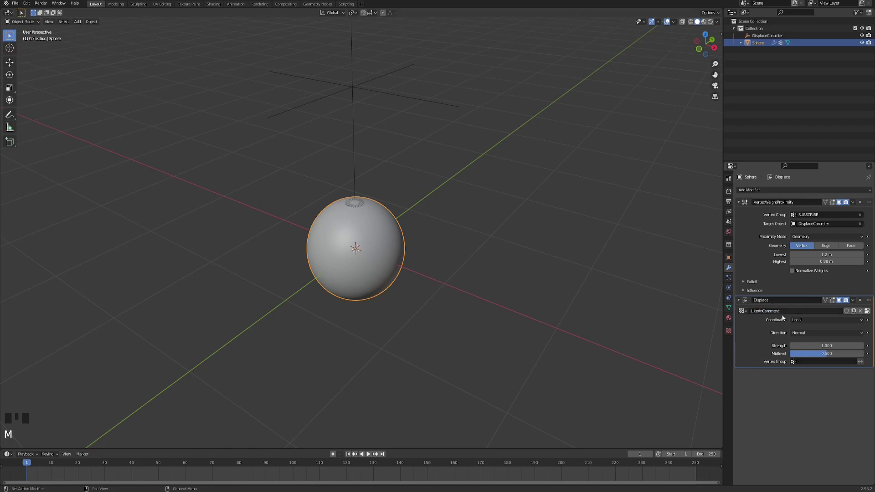
# Change the type of the displacement texture LikeAnComment to Clouds
pyautogui.click(868, 311)
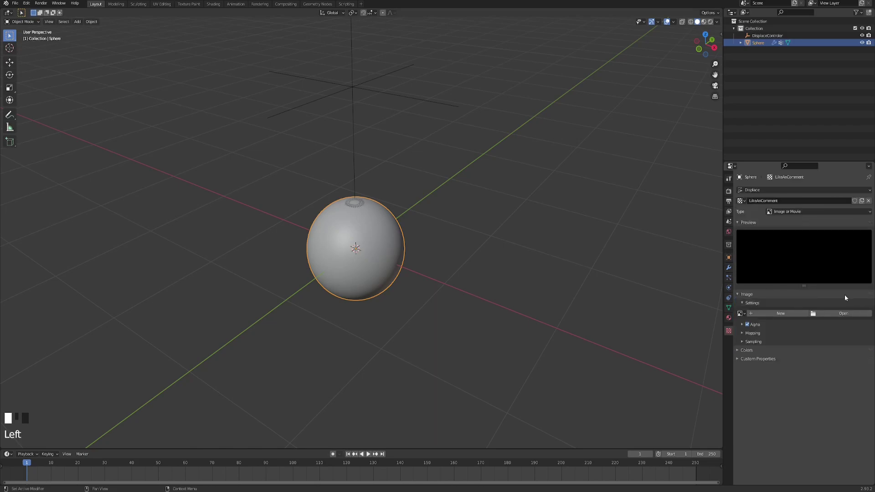
pyautogui.click(797, 211)
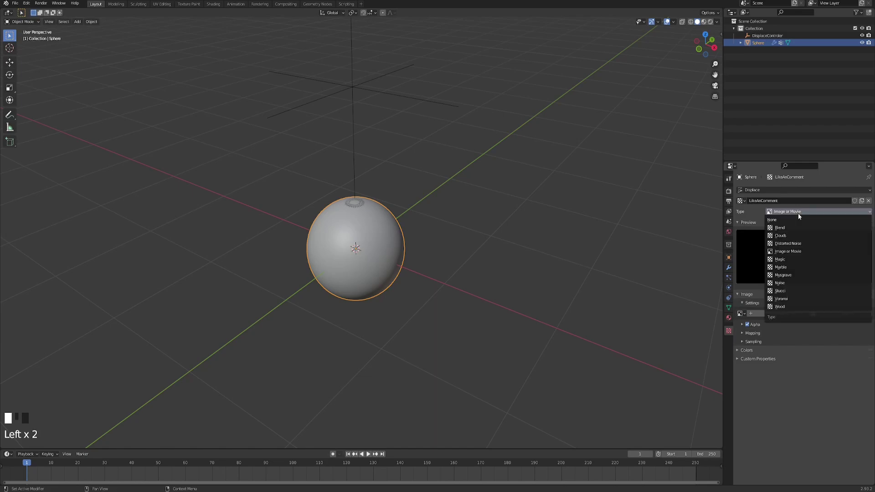
pyautogui.click(807, 236)
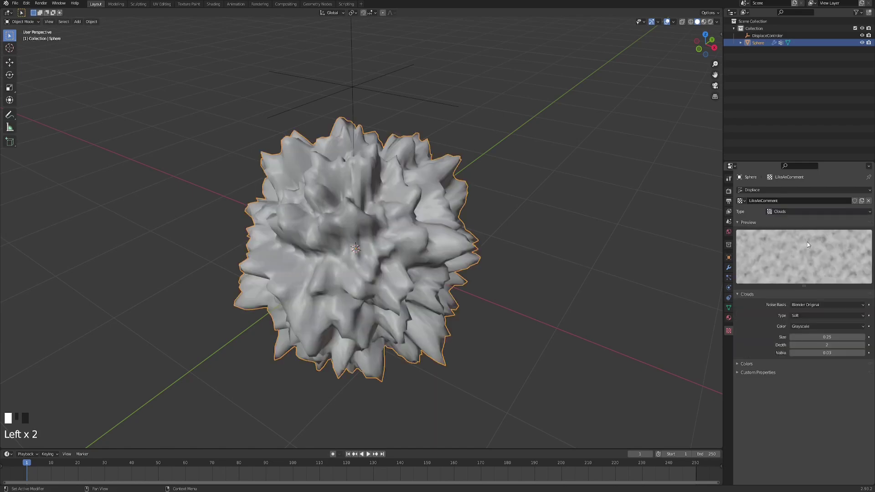
# Restrict the sphere's Displace modifier to the SUBSCRIBE vertex group
pyautogui.click(728, 269)
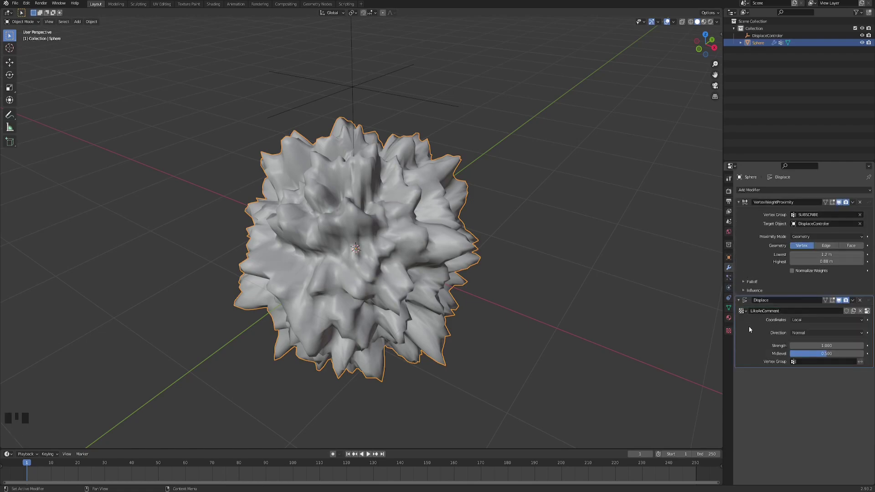
pyautogui.click(813, 362)
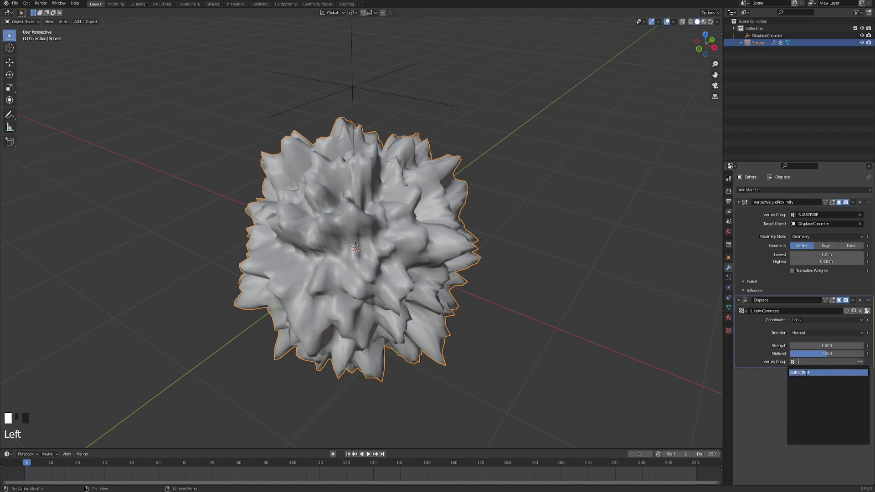
pyautogui.click(804, 373)
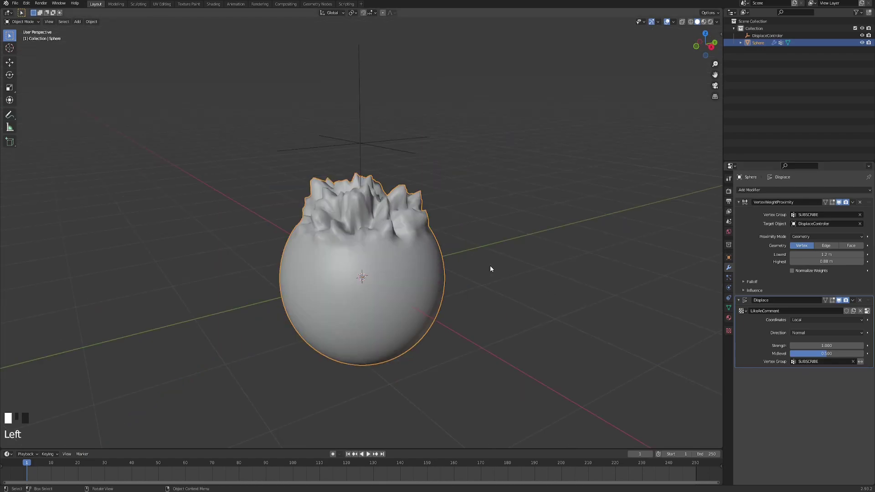
pyautogui.moveTo(490, 266); pyautogui.dragTo(403, 241, button='middle')
pyautogui.click(401, 240)
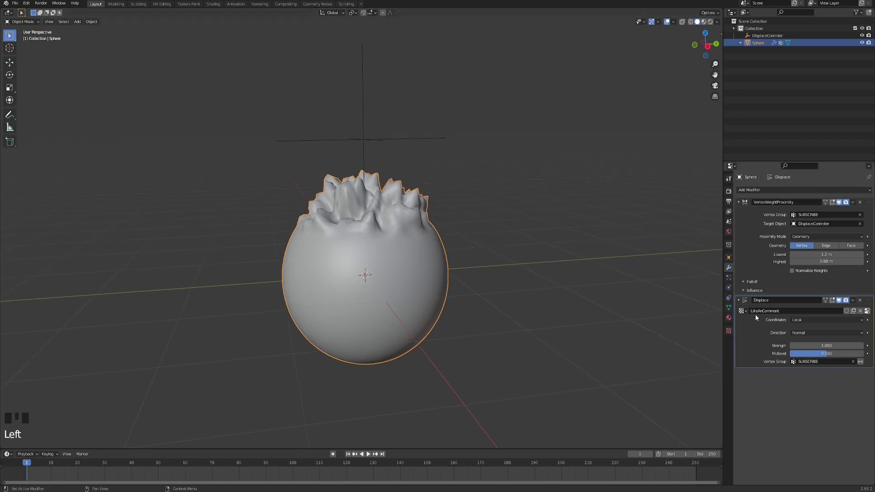
# Move the DisplaceControler empty around the sphere to test the displacement, leaving it above the top at about X 0.15, Y 0.25, Z 1.65 m
pyautogui.click(360, 130)
pyautogui.press('g')
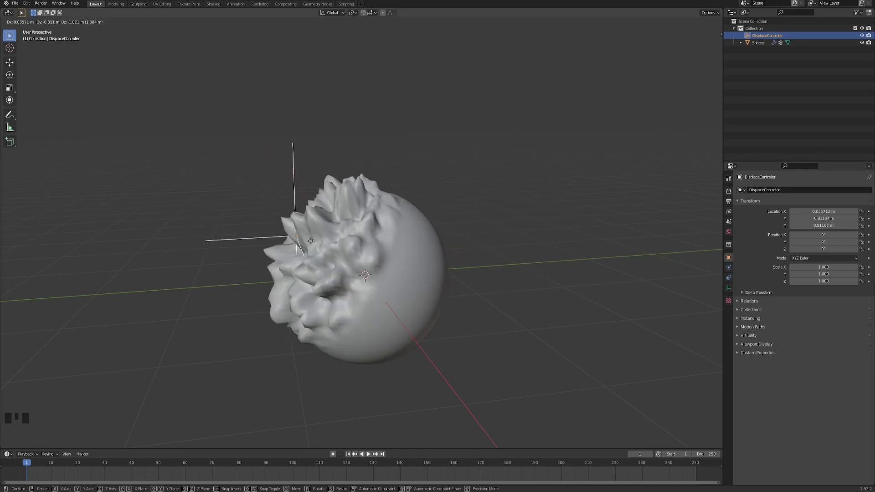
pyautogui.click(429, 130)
pyautogui.moveTo(432, 222); pyautogui.dragTo(404, 228, button='middle')
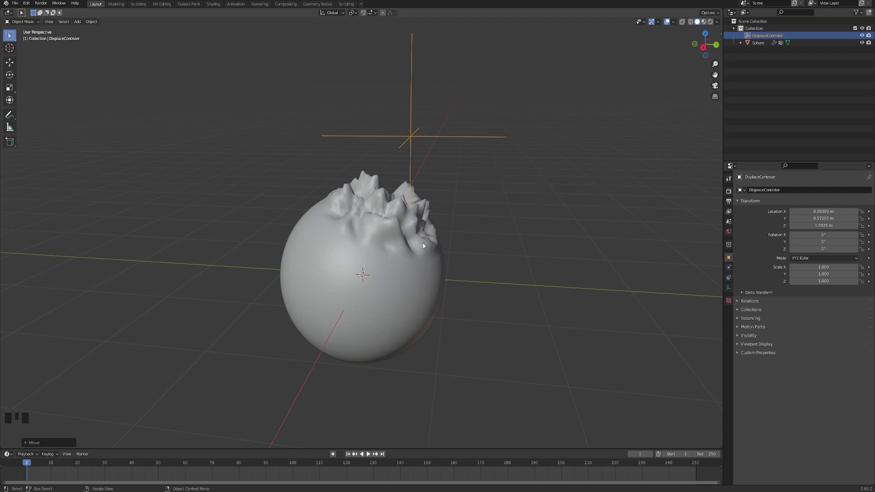
pyautogui.press('g')
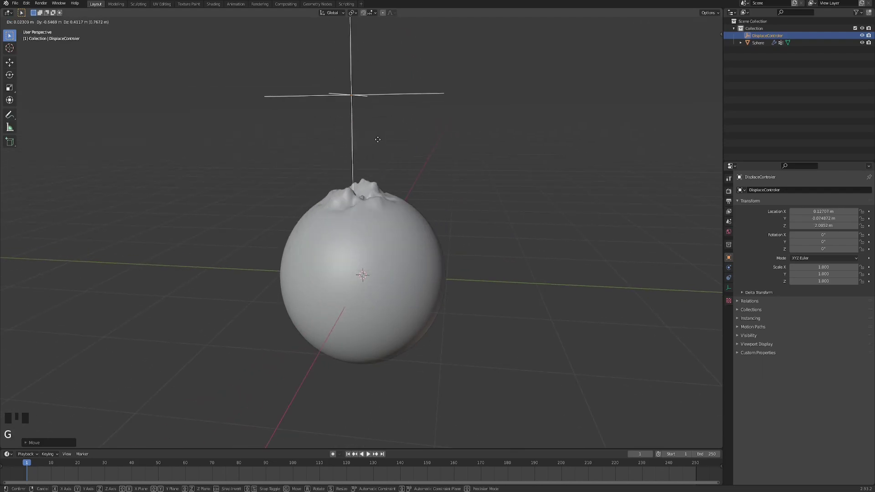
pyautogui.click(397, 173)
pyautogui.moveTo(396, 173); pyautogui.dragTo(428, 310, button='middle')
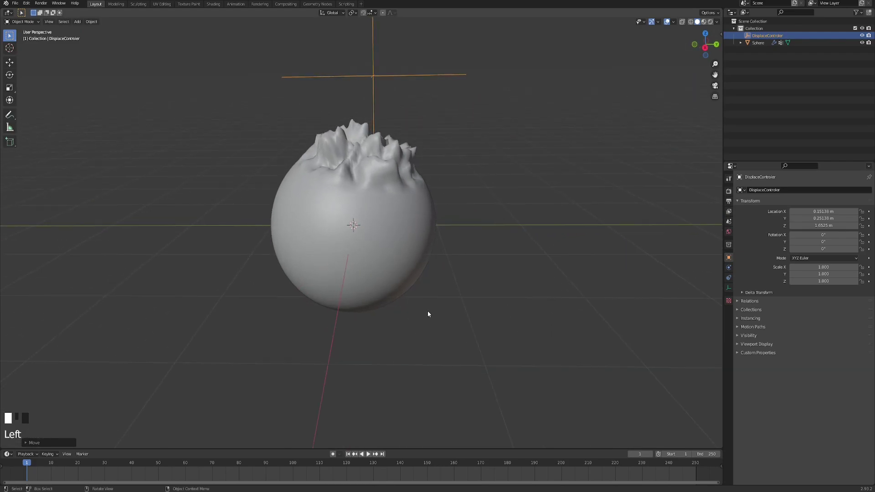
# Add a cube-shaped empty at the world origin, enclosing the sphere
pyautogui.click(428, 314)
pyautogui.hotkey('shift', 'a')
pyautogui.moveTo(443, 285)
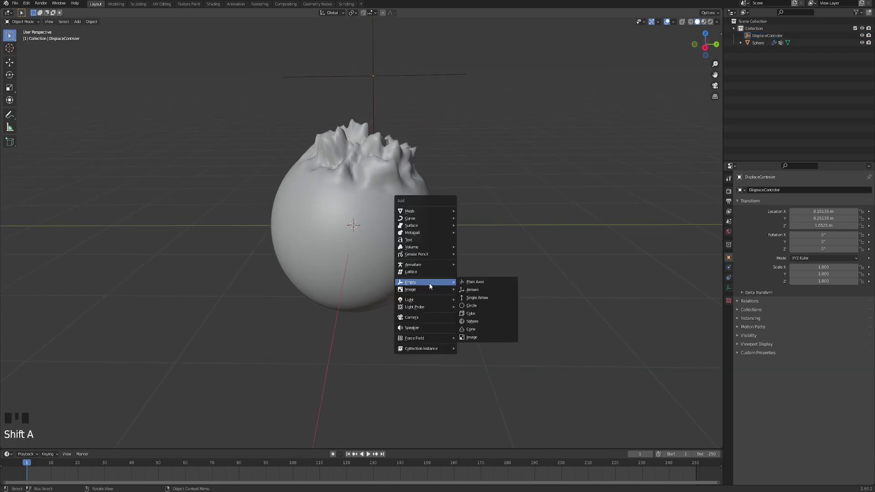
pyautogui.click(487, 315)
pyautogui.moveTo(487, 313); pyautogui.dragTo(394, 306, button='middle')
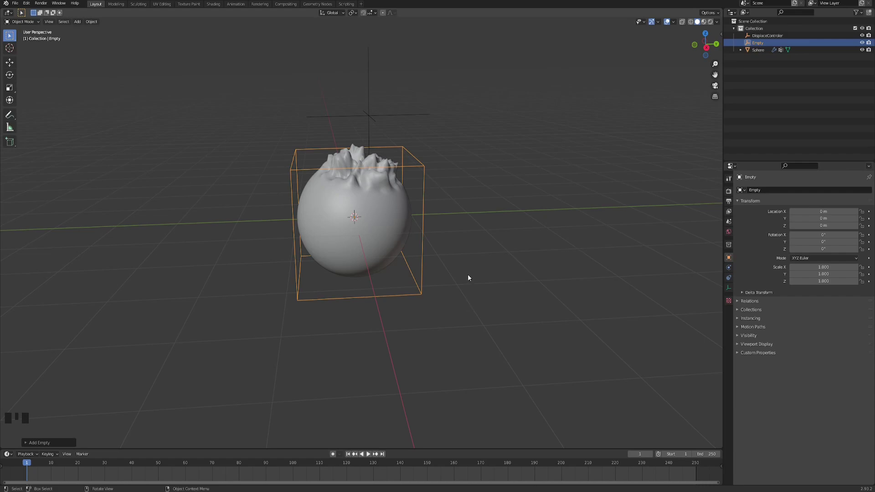
# Keyframe the cube empty's rotation at frame 1, and again at frame 250 with a 360° rotation about X
pyautogui.press('i')
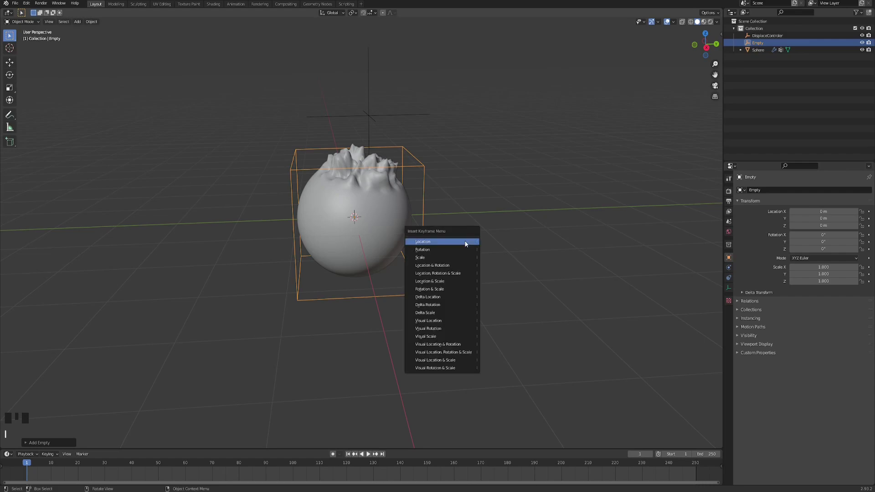
pyautogui.click(426, 250)
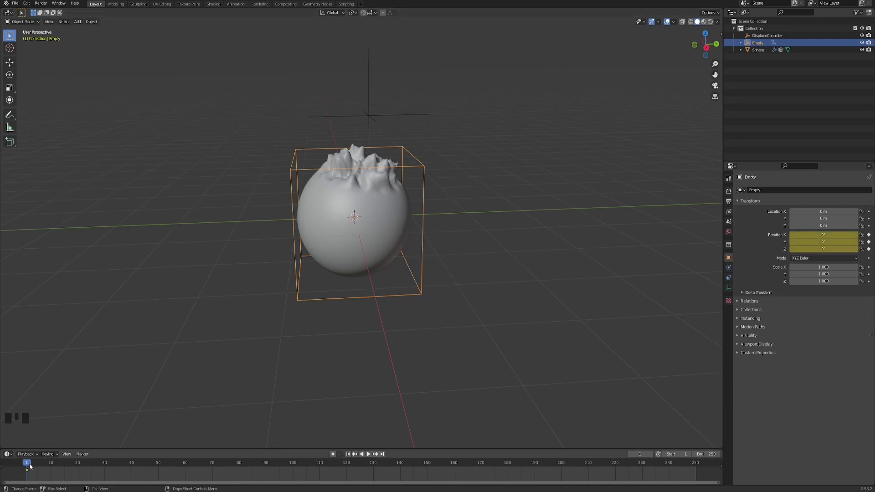
pyautogui.moveTo(26, 465); pyautogui.dragTo(696, 462)
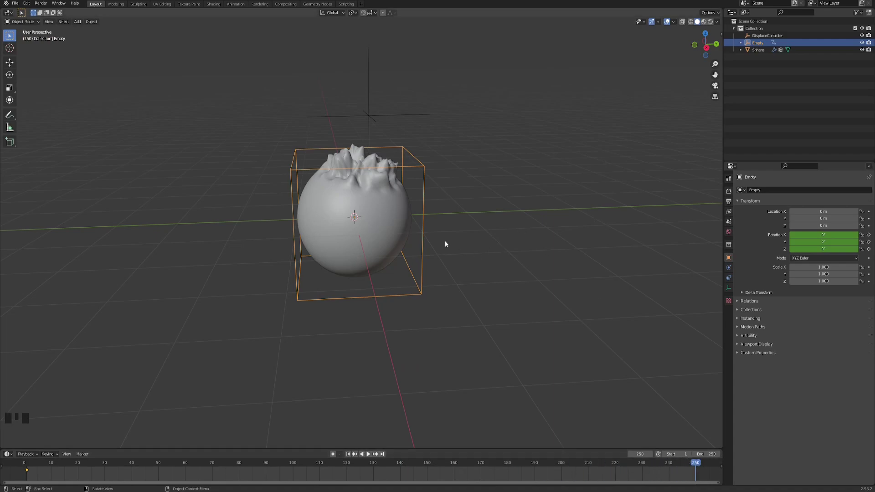
pyautogui.press('r')
pyautogui.write('x360')
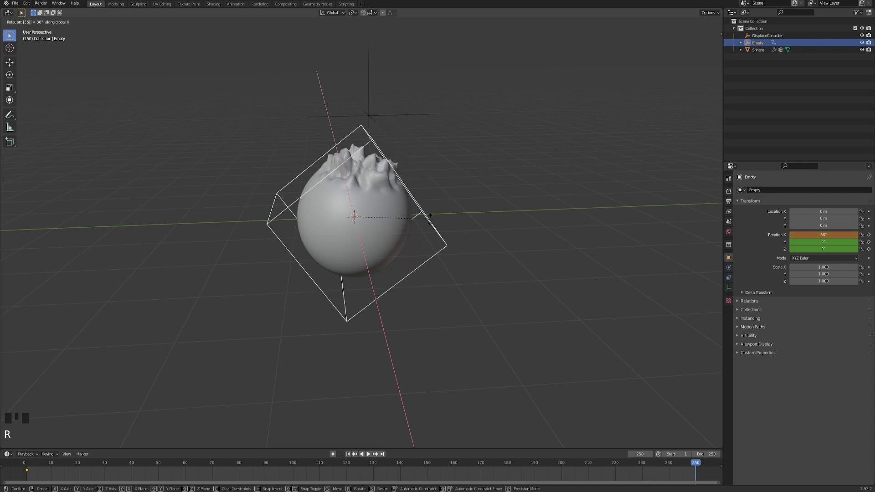
pyautogui.press('Return')
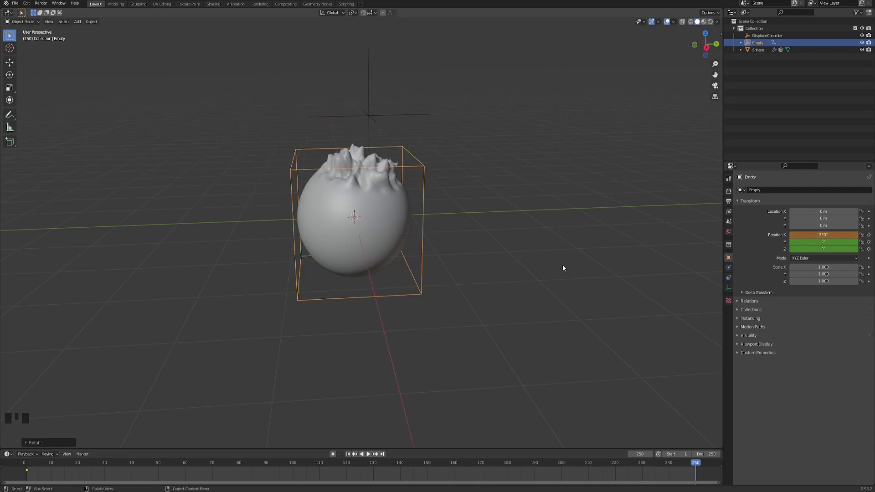
pyautogui.press('i')
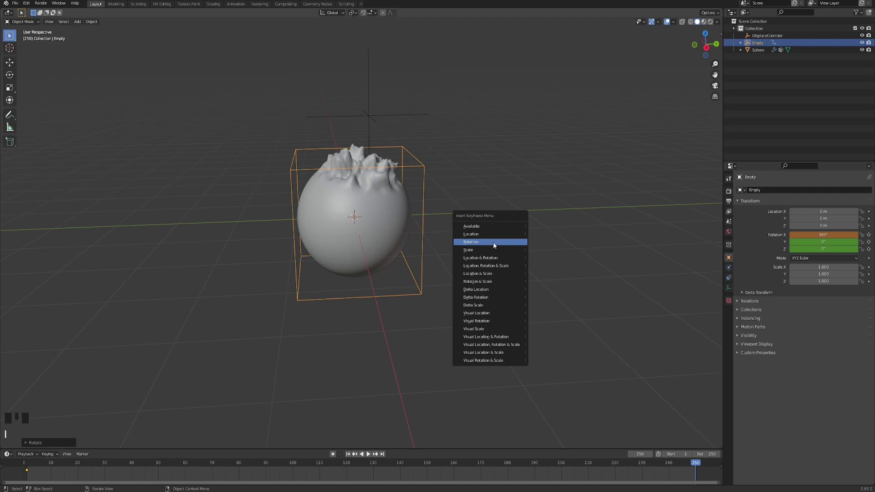
pyautogui.click(494, 242)
# Play the animation and set the interpolation of the cube empty's rotation keyframes to Linear
pyautogui.click(368, 455)
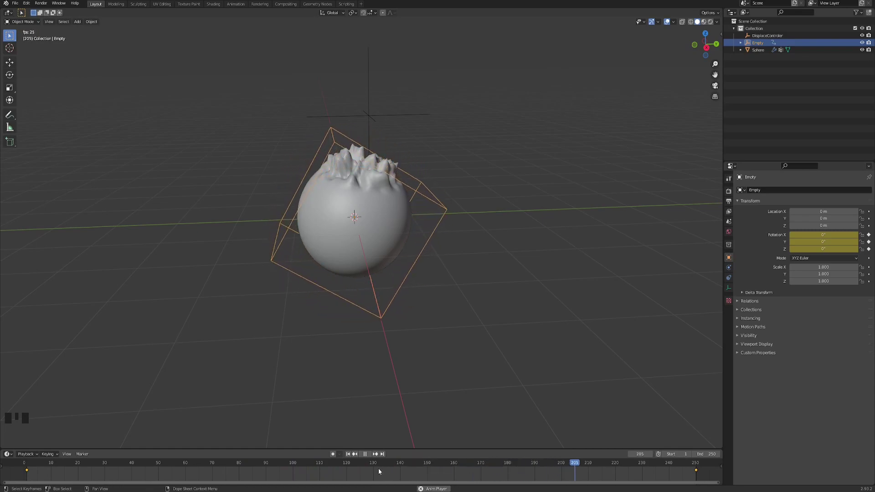
pyautogui.press('t')
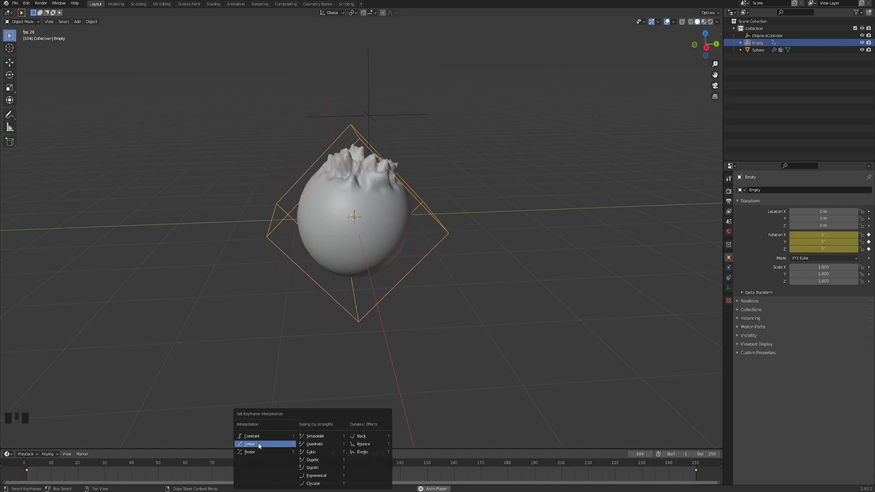
pyautogui.click(250, 446)
pyautogui.moveTo(375, 239); pyautogui.dragTo(372, 336, button='middle')
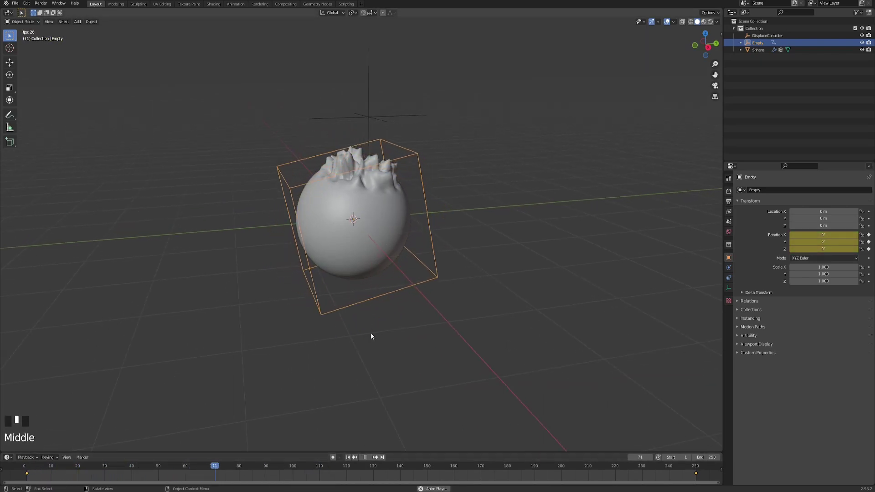
# Set the sphere's Displace texture coordinates to Object and use the rotating cube empty as the reference object
pyautogui.click(362, 244)
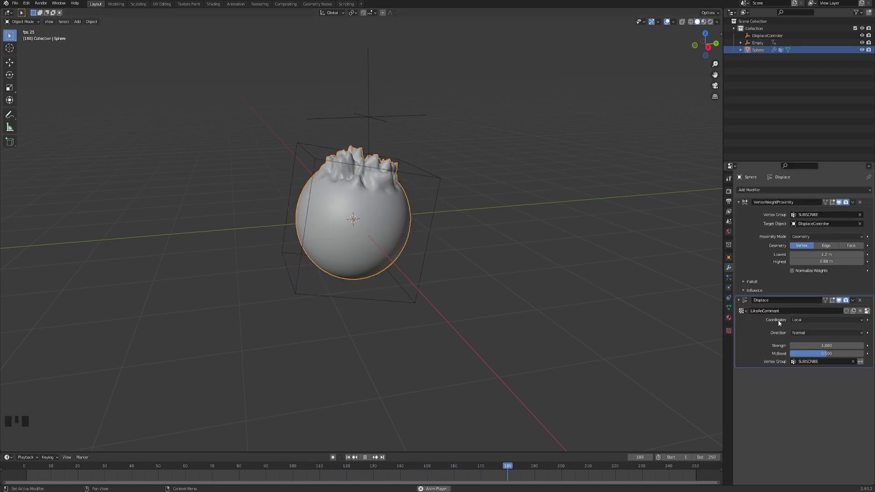
pyautogui.click(813, 319)
pyautogui.click(807, 344)
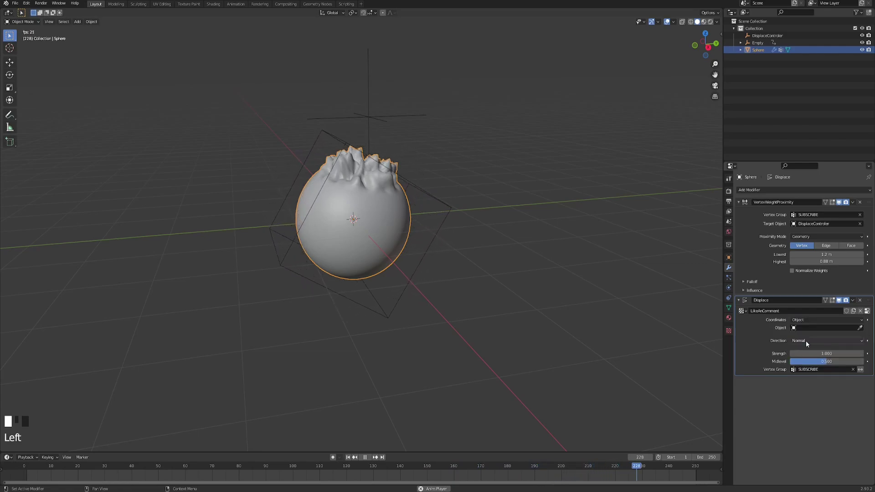
pyautogui.click(860, 328)
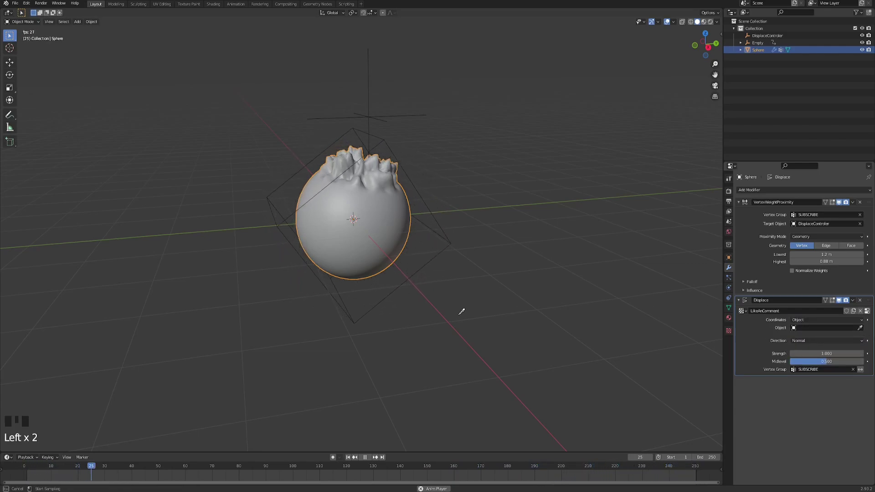
pyautogui.click(430, 283)
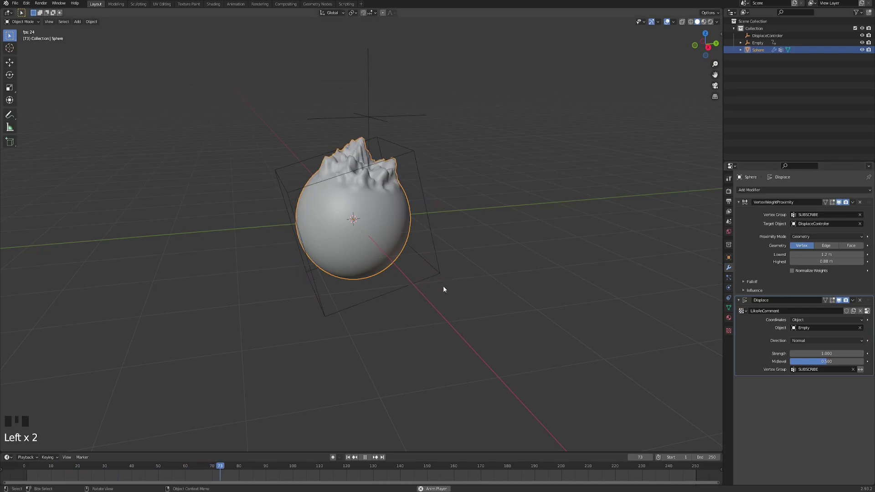
# Move the DisplaceController empty around the top of the sphere to test the animated displacement
pyautogui.moveTo(443, 240); pyautogui.dragTo(425, 236, button='middle')
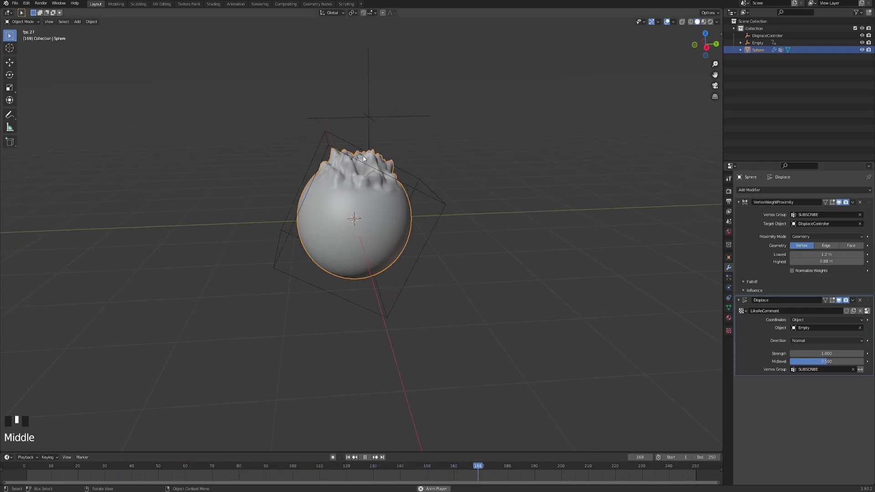
pyautogui.click(368, 117)
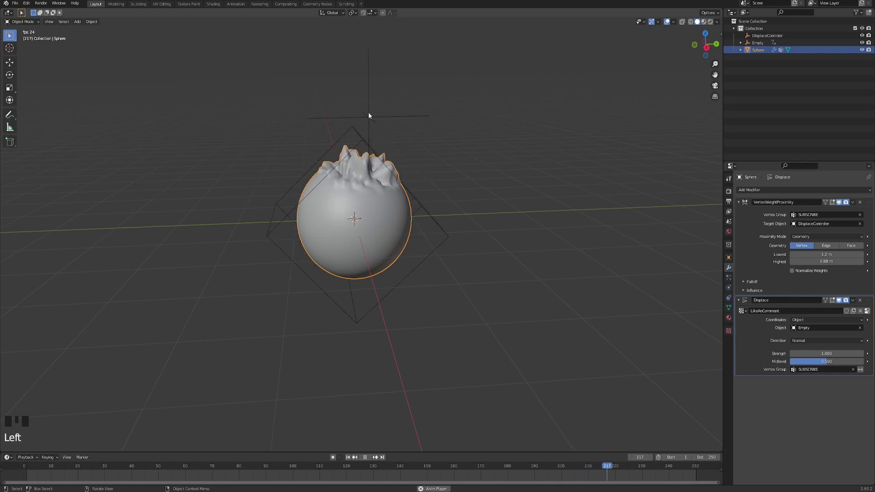
pyautogui.click(424, 117)
pyautogui.press('g')
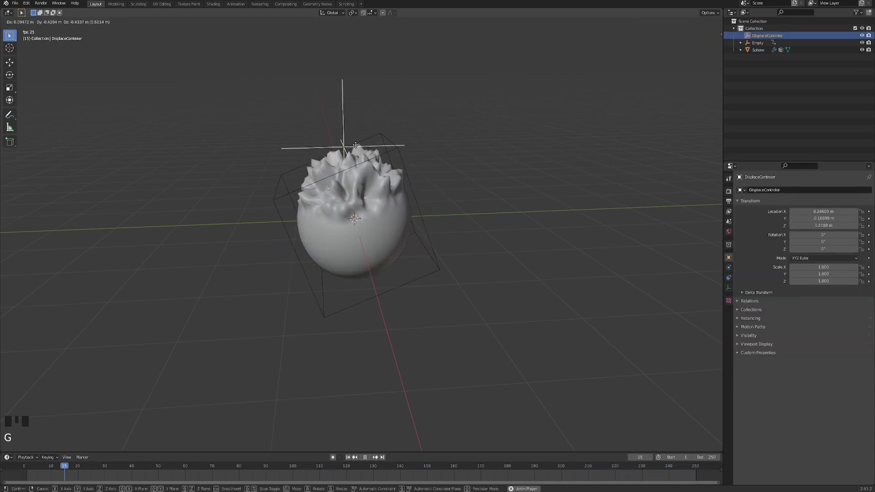
pyautogui.click(384, 217)
# Set the strength of the sphere's Displace modifier to 3
pyautogui.click(382, 217)
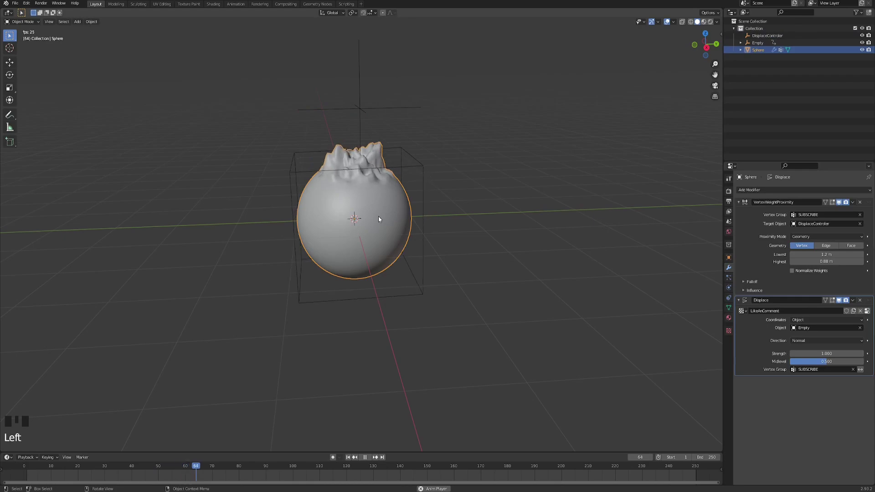
pyautogui.click(827, 361)
pyautogui.click(826, 355)
pyautogui.click(826, 354)
pyautogui.write('3')
pyautogui.press('Return')
pyautogui.click(434, 307)
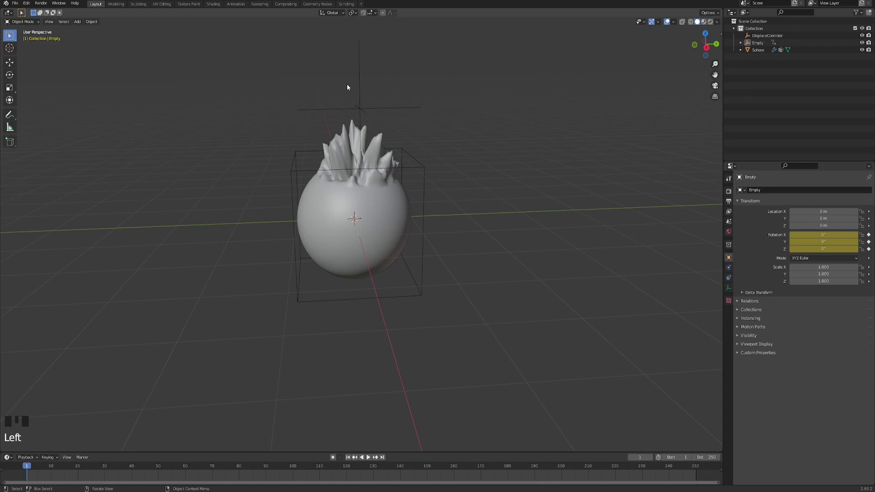
pyautogui.click(383, 203)
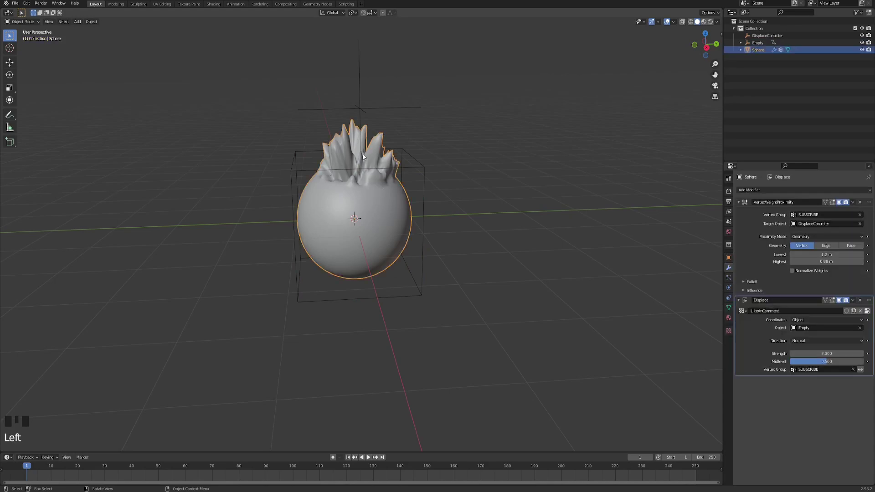
# Switch to the Shading workspace and reduce the viewport shading's world opacity to 0
pyautogui.click(213, 4)
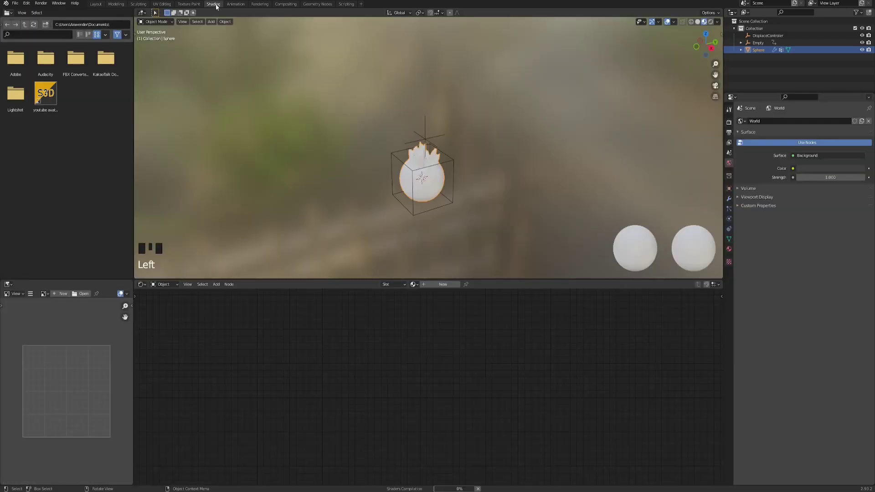
pyautogui.click(717, 22)
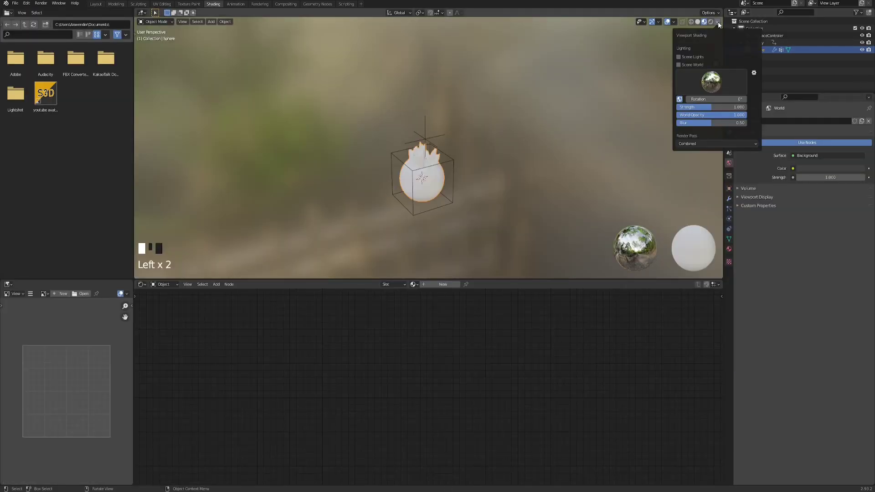
pyautogui.moveTo(736, 115); pyautogui.dragTo(676, 117)
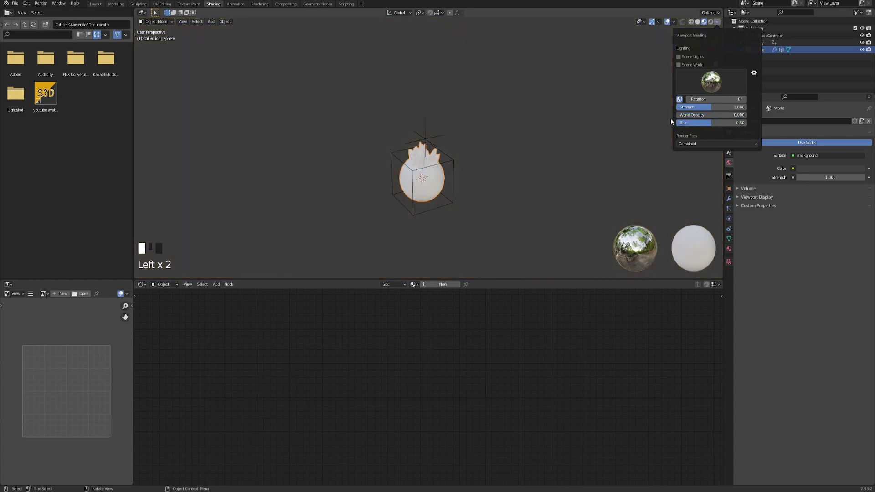
# Create a new material on the sphere and name it NOTIFICATIONBELL
pyautogui.click(438, 284)
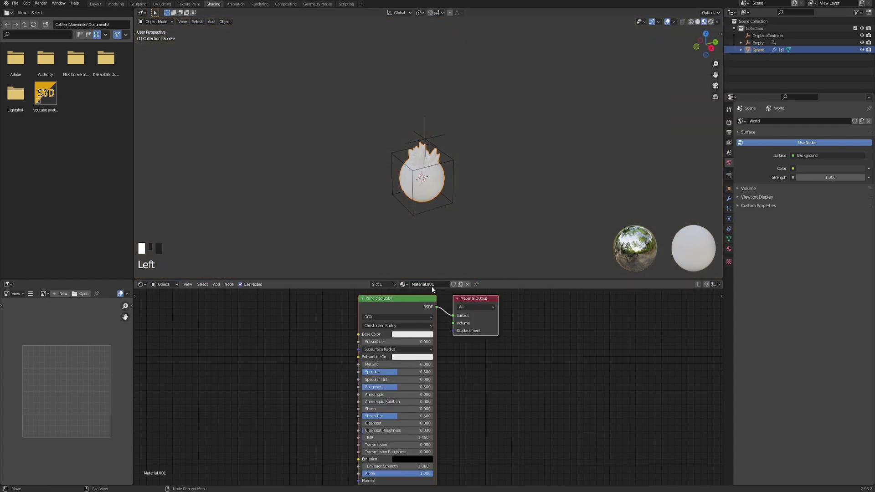
pyautogui.click(433, 287)
pyautogui.write('NOTIFICATIONBELL')
pyautogui.press('Return')
# Delete the Principled BSDF node from the material, leaving only the Material Output
pyautogui.scroll(4, 423, 213)
pyautogui.keyDown('shift'); pyautogui.moveTo(423, 213); pyautogui.dragTo(419, 178, button='middle'); pyautogui.keyUp('shift')
pyautogui.click(329, 313)
pyautogui.moveTo(331, 313); pyautogui.dragTo(331, 320, button='middle')
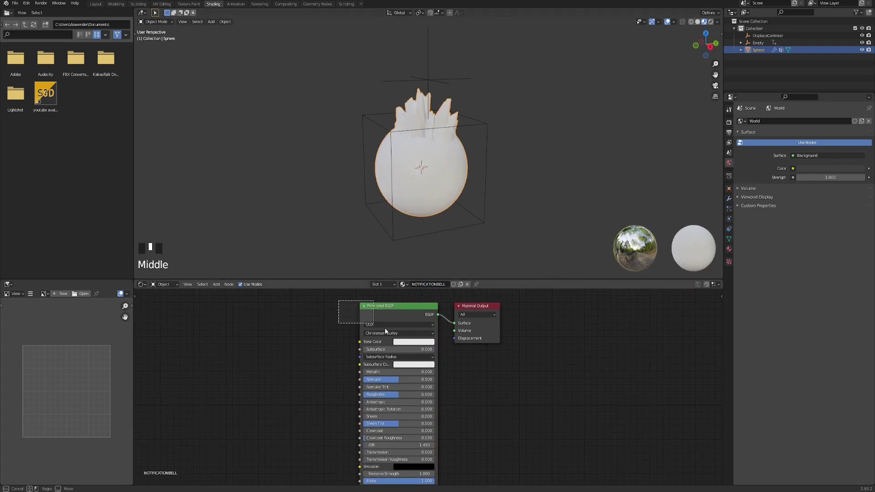
pyautogui.press('x')
pyautogui.moveTo(383, 332); pyautogui.dragTo(462, 372, button='middle')
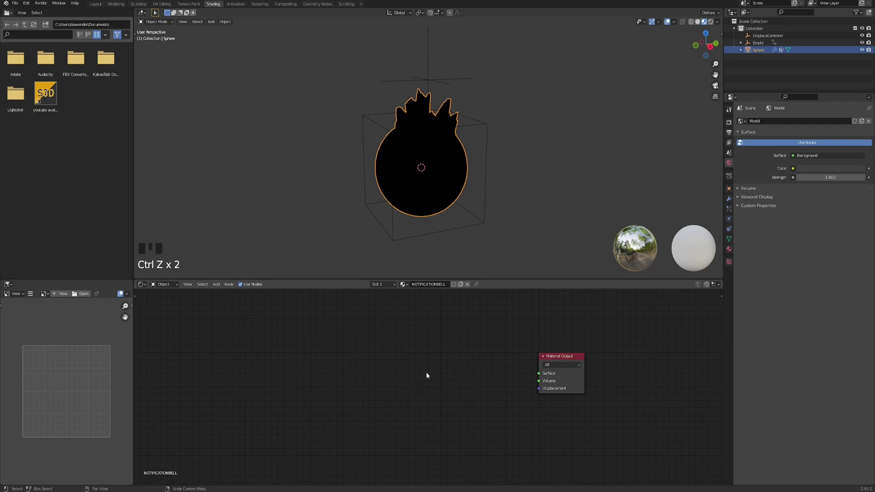
# Add a Gradient Texture node beside the Material Output node
pyautogui.press('F3')
pyautogui.write('gradient')
pyautogui.press('Return')
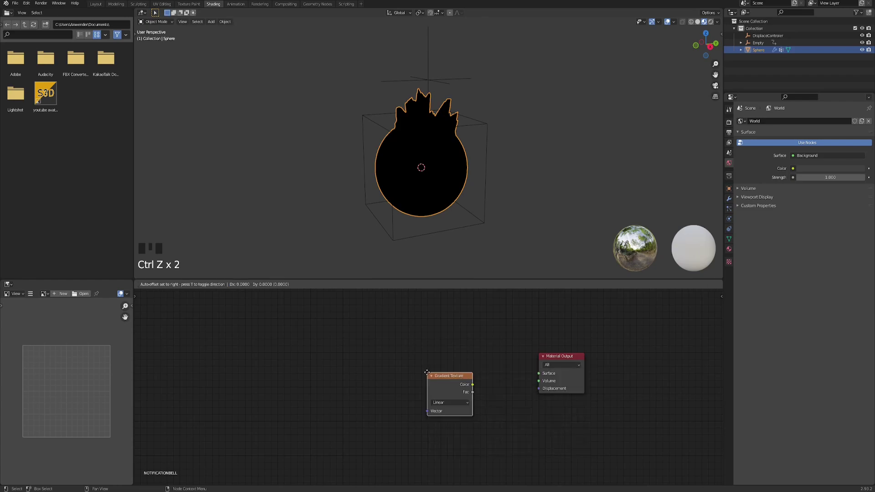
pyautogui.click(422, 350)
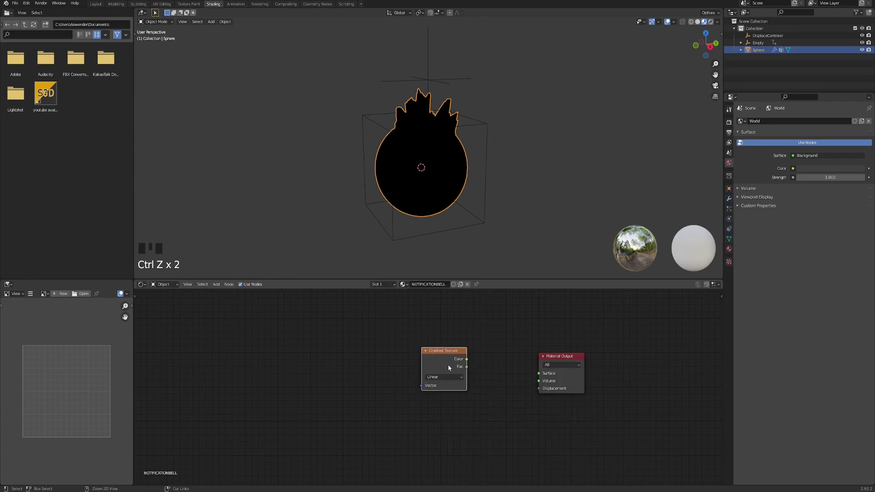
# Add Texture Coordinate and Mapping nodes to the Gradient Texture, and feed the Object coordinates into the Mapping vector
pyautogui.hotkey('ctrl', 't')
pyautogui.moveTo(272, 305); pyautogui.dragTo(338, 334)
pyautogui.press('g')
pyautogui.click(299, 334)
pyautogui.click(214, 321)
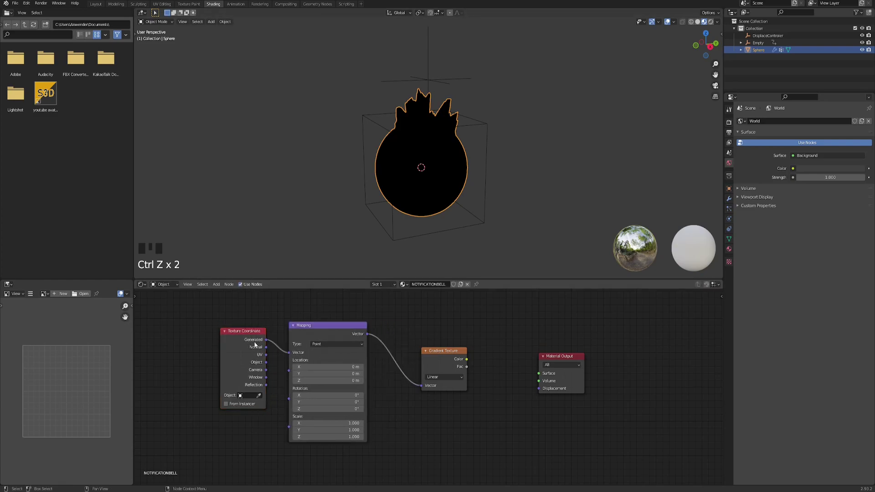
pyautogui.moveTo(266, 362); pyautogui.dragTo(301, 342)
# Set the Gradient Texture type to Spherical and preview its color output on the sphere through a Viewer
pyautogui.moveTo(442, 354); pyautogui.dragTo(433, 346)
pyautogui.click(438, 367)
pyautogui.click(437, 408)
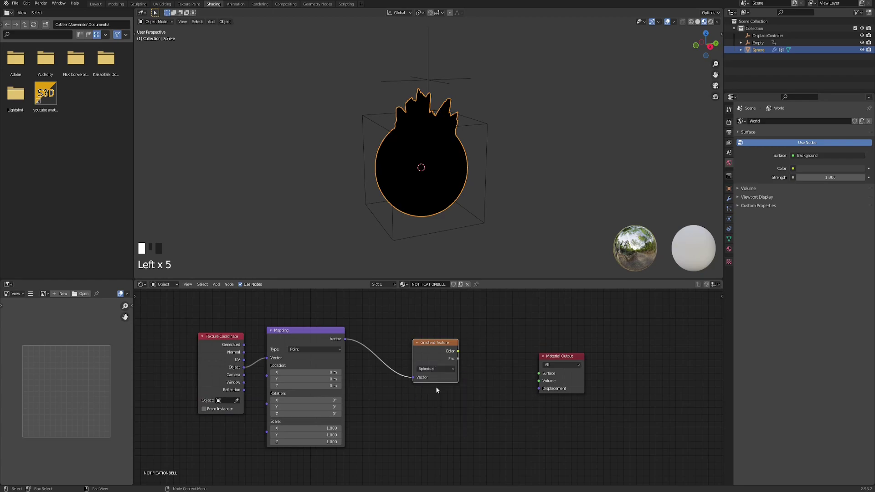
pyautogui.keyDown('ctrl'); pyautogui.keyDown('shift'); pyautogui.click(433, 348); pyautogui.keyUp('shift'); pyautogui.keyUp('ctrl')
pyautogui.moveTo(447, 198)
pyautogui.mouseDown(button='middle')
pyautogui.moveTo(433, 219)
pyautogui.moveTo(462, 236)
pyautogui.moveTo(457, 195)
pyautogui.mouseUp(button='middle')
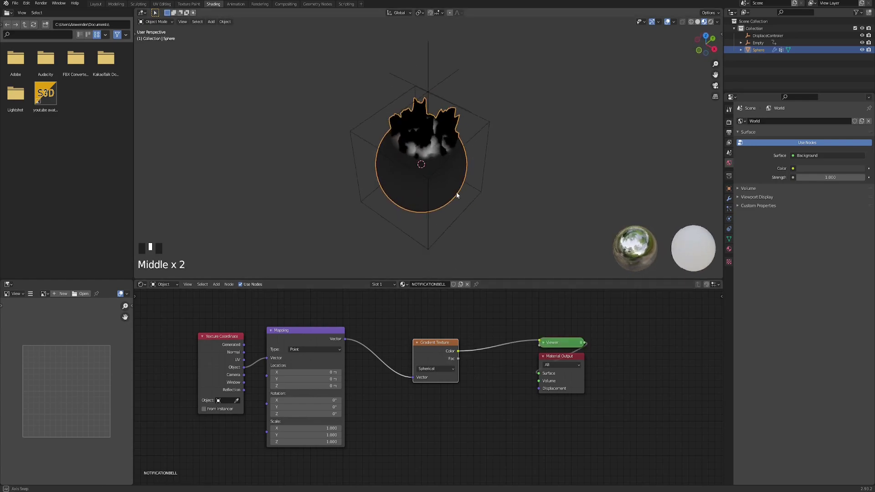
# Reposition the DisplaceController empty just above the displaced top of the sphere
pyautogui.click(427, 92)
pyautogui.press('g')
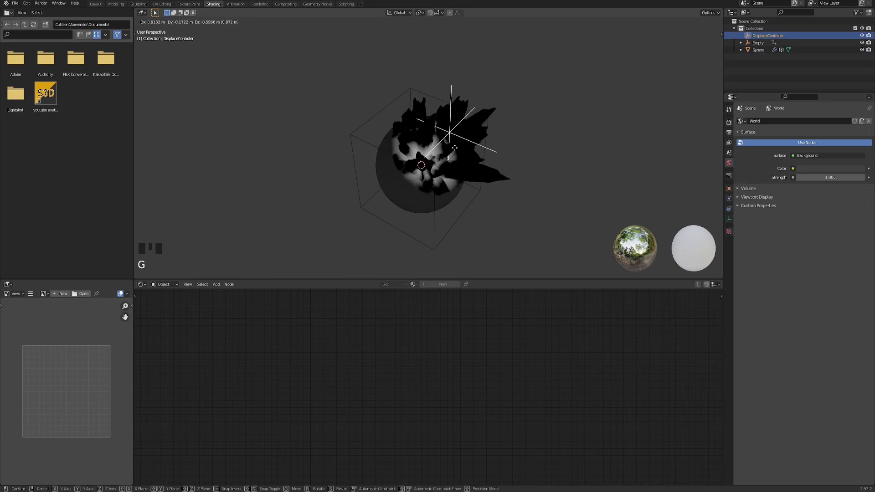
pyautogui.click(434, 111)
# Turn off the viewport display of the sphere's Displace modifier and deselect the sphere
pyautogui.moveTo(451, 189); pyautogui.dragTo(420, 170, button='middle')
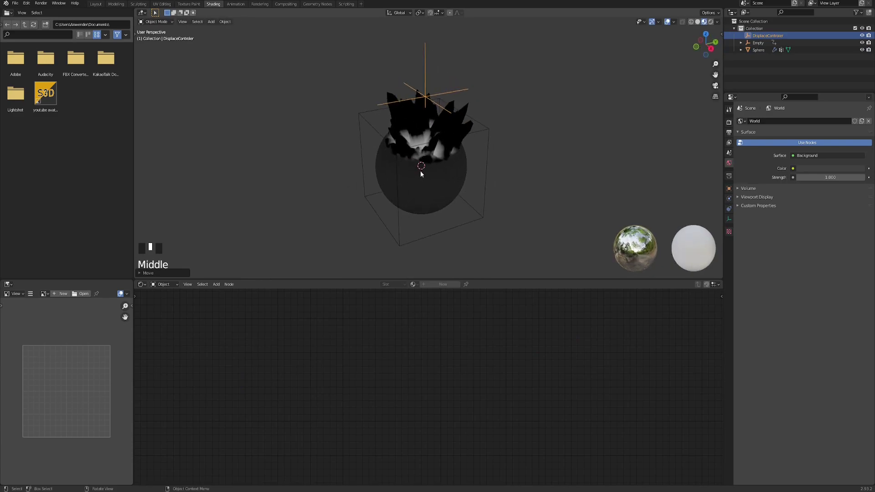
pyautogui.click(420, 170)
pyautogui.click(457, 185)
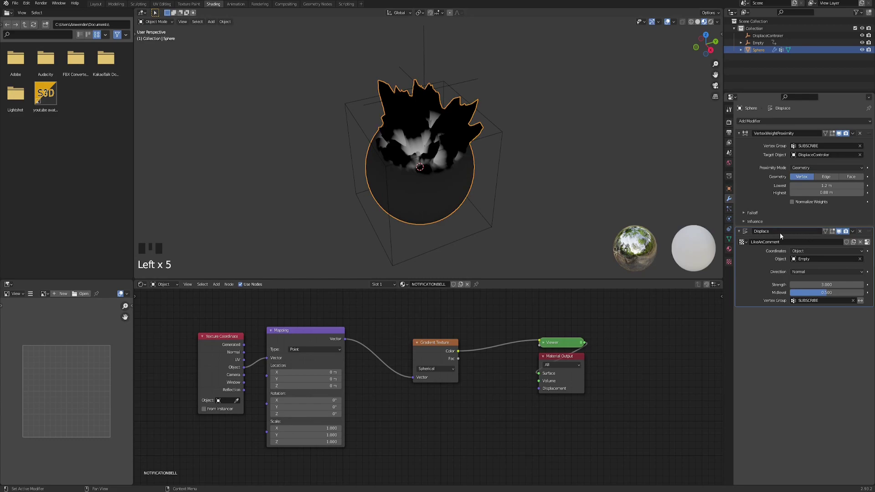
pyautogui.click(840, 234)
pyautogui.click(543, 182)
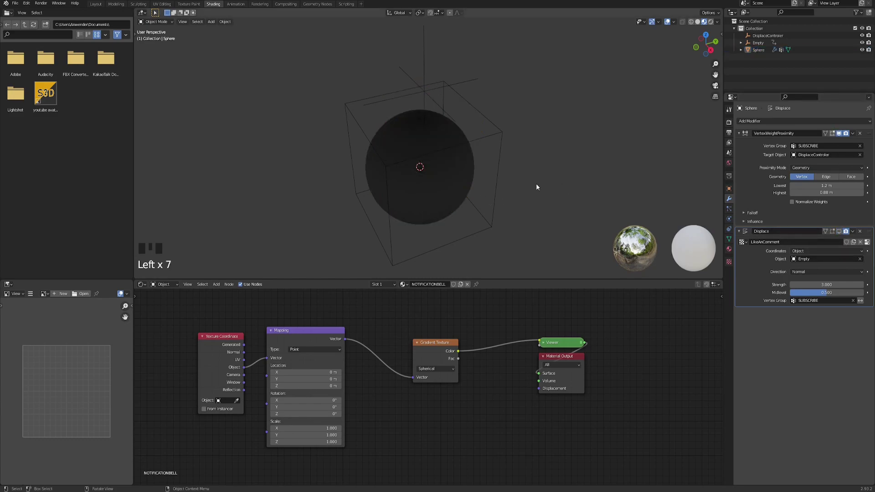
# Use the DisplaceController empty as the reference object of the Texture Coordinate node
pyautogui.click(214, 346)
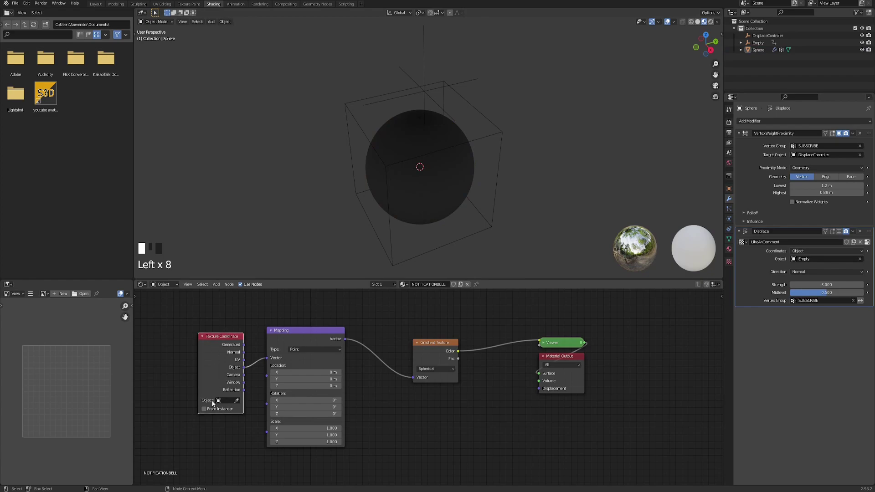
pyautogui.click(237, 402)
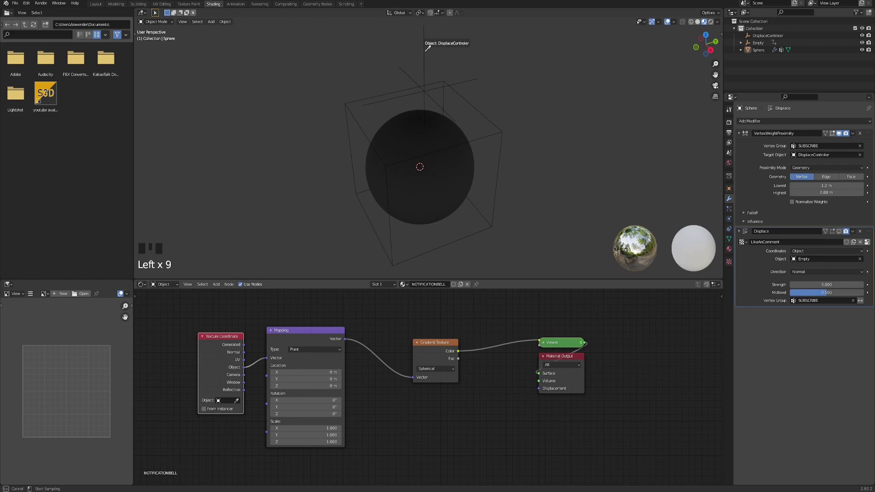
pyautogui.click(425, 51)
# Move the DisplaceController empty to about X 0.33 m, Y 0.11 m, Z 1.5 m to test the gradient mask
pyautogui.click(425, 51)
pyautogui.moveTo(404, 150); pyautogui.dragTo(410, 150, button='middle')
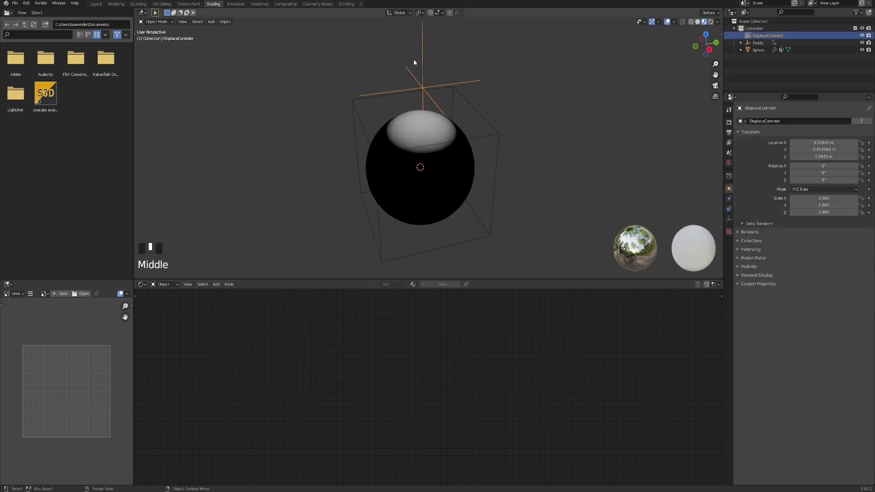
pyautogui.press('g')
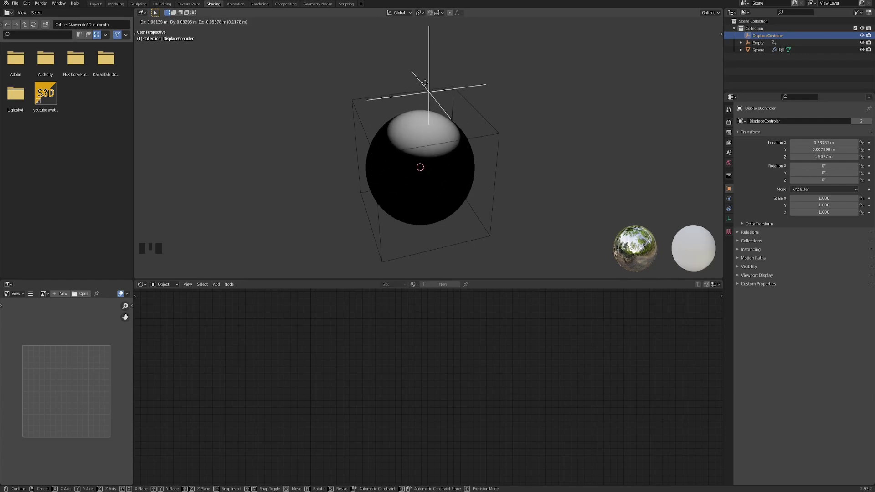
pyautogui.click(425, 84)
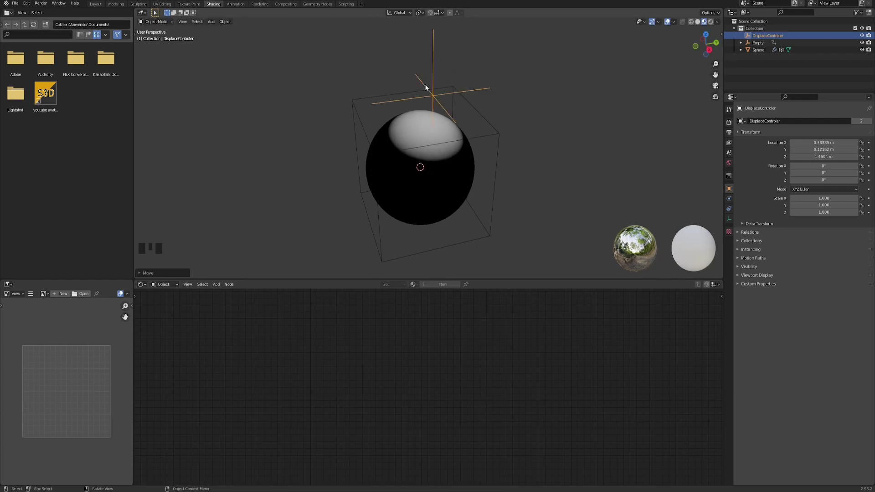
# Select the sphere and spread its material nodes apart, leaving room between the Mapping and Gradient Texture nodes
pyautogui.click(413, 127)
pyautogui.moveTo(228, 313); pyautogui.dragTo(237, 313, button='middle')
pyautogui.press('g')
pyautogui.moveTo(215, 312); pyautogui.dragTo(220, 382)
pyautogui.moveTo(414, 174); pyautogui.dragTo(431, 164, button='middle')
pyautogui.moveTo(385, 355); pyautogui.dragTo(430, 325, button='middle')
# Add a MixRGB node in the space between the Mapping and Gradient Texture nodes
pyautogui.click(396, 400)
pyautogui.press('F3')
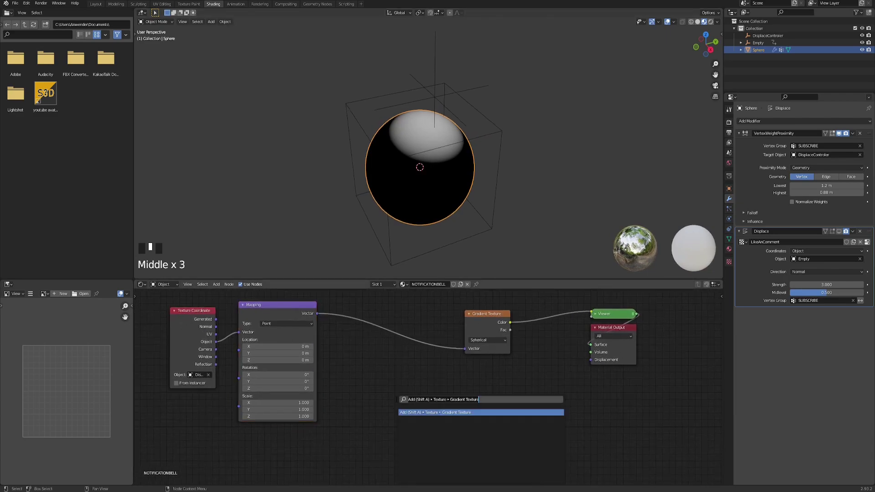
pyautogui.write('MIXRGB')
pyautogui.press('Return')
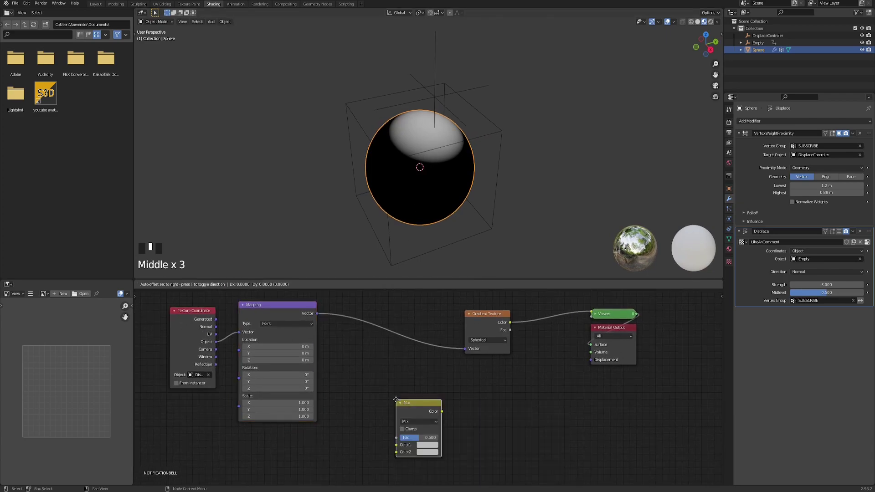
pyautogui.click(397, 402)
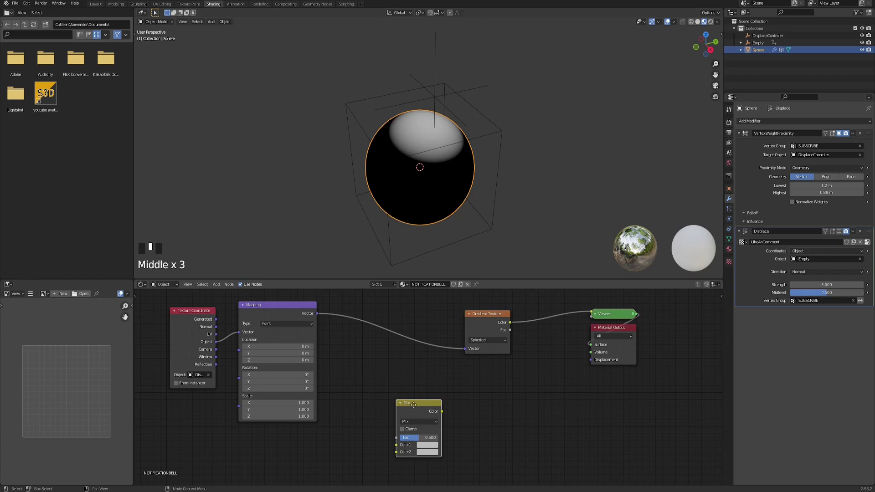
pyautogui.hotkey('ctrl', 'z')
# Add a Noise Texture node and connect its Color output to Color2 of the Mix node
pyautogui.press('F3')
pyautogui.write('noise')
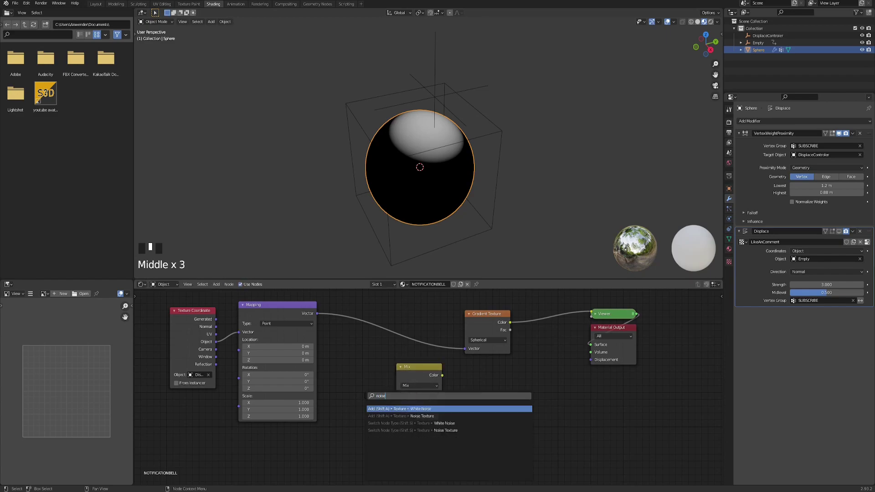
pyautogui.press('Down')
pyautogui.press('Return')
pyautogui.click(380, 401)
pyautogui.moveTo(379, 401); pyautogui.dragTo(396, 417)
# Connect the Mapping vector to the Mix node's Color1, set blending to Linear Light, and feed the result into the gradient's Vector
pyautogui.moveTo(318, 314); pyautogui.dragTo(397, 409)
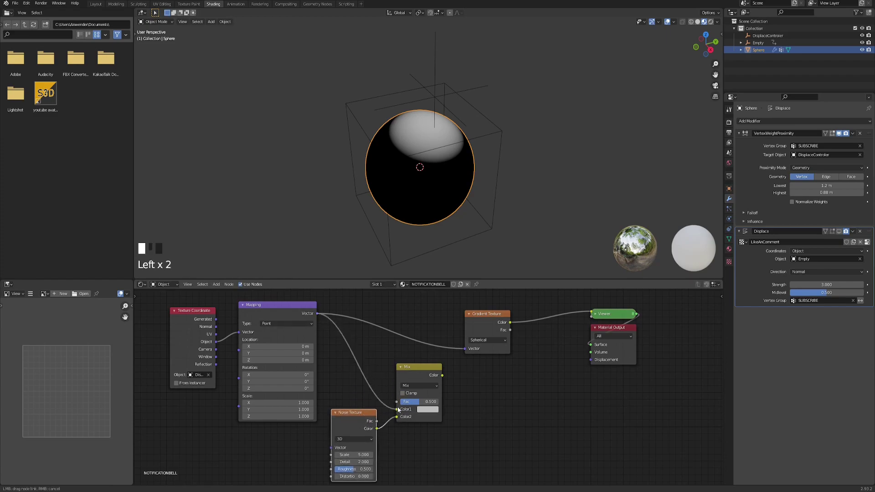
pyautogui.click(420, 386)
pyautogui.click(422, 292)
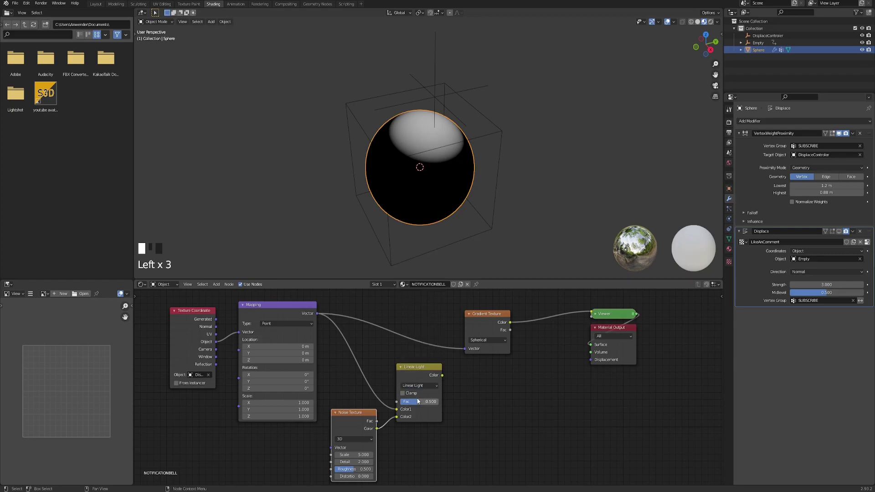
pyautogui.moveTo(443, 375); pyautogui.dragTo(466, 349)
pyautogui.moveTo(371, 413); pyautogui.dragTo(383, 387, button='middle')
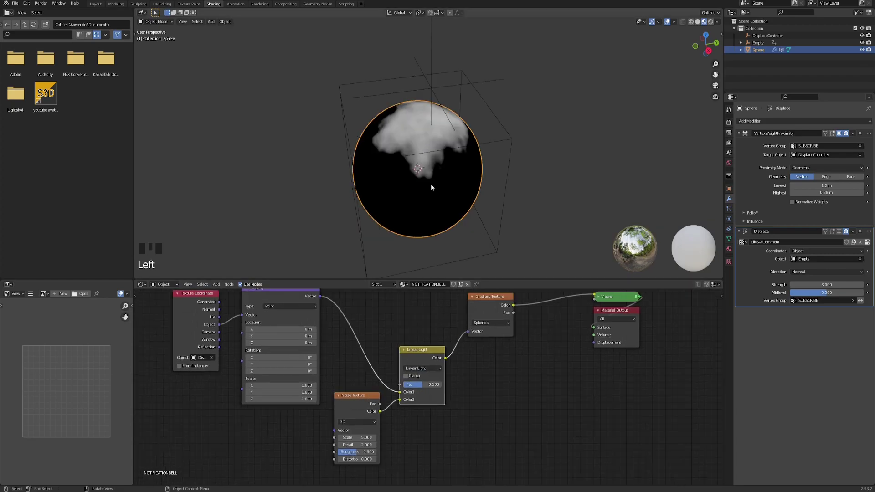
# Set the Linear Light factor to 0.3 and the Noise Texture's scale to 8, roughness to 0.117 and distortion to 1.2
pyautogui.moveTo(431, 185)
pyautogui.mouseDown(button='middle')
pyautogui.moveTo(427, 190)
pyautogui.moveTo(437, 184)
pyautogui.mouseUp(button='middle')
pyautogui.moveTo(422, 387); pyautogui.dragTo(412, 412)
pyautogui.moveTo(357, 449)
pyautogui.mouseDown()
pyautogui.moveTo(383, 449)
pyautogui.moveTo(346, 442)
pyautogui.mouseUp()
pyautogui.click(424, 376)
pyautogui.click(360, 428)
pyautogui.write('10.0')
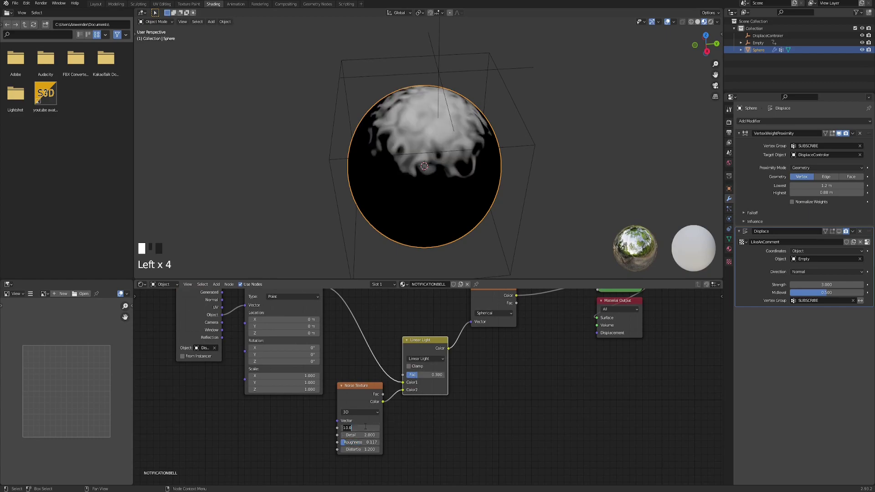
pyautogui.click(365, 427)
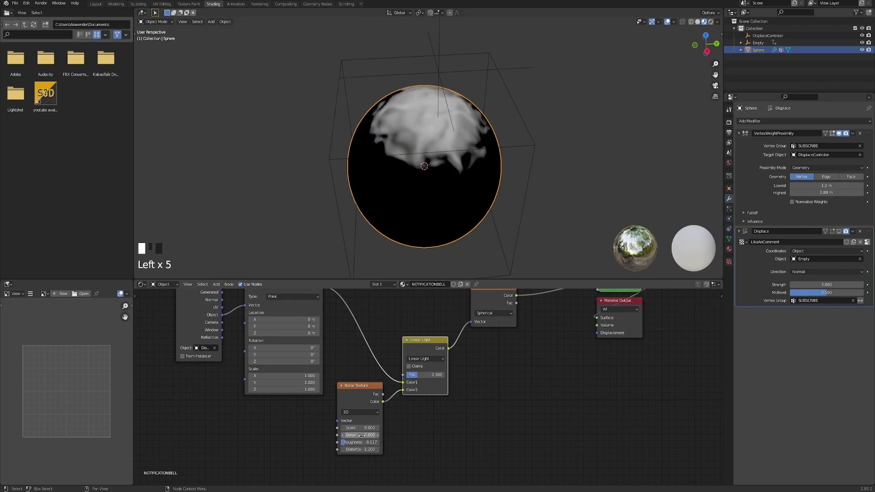
# Set the Noise Texture's roughness to 0.3 and its distortion to 1.25
pyautogui.write('0.3')
pyautogui.click(360, 445)
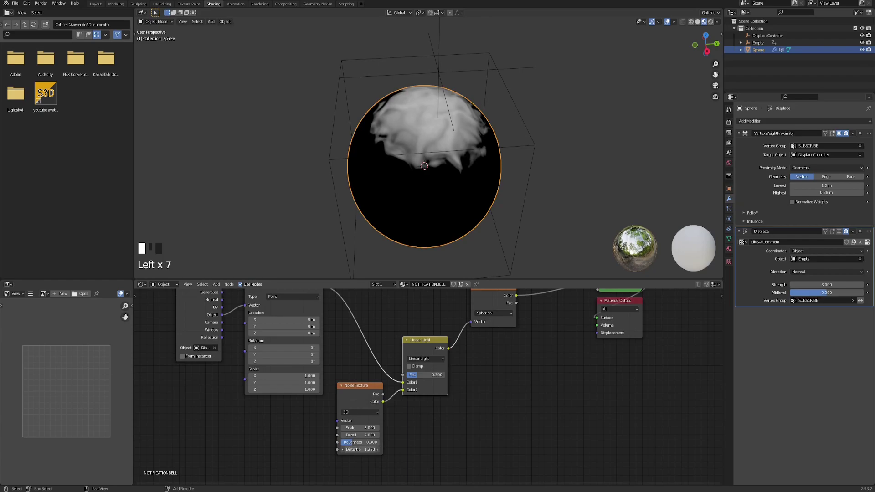
pyautogui.moveTo(404, 151); pyautogui.dragTo(414, 141, button='middle')
pyautogui.scroll(-3, 469, 358)
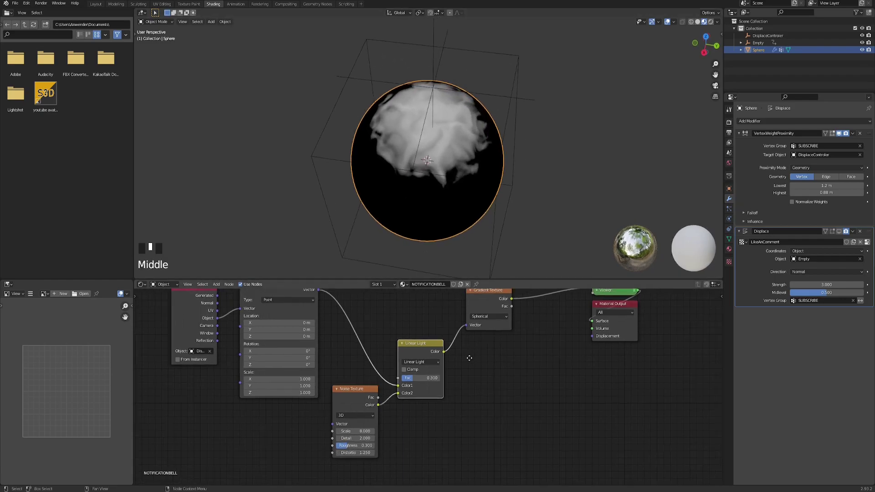
# Move the Viewer and Material Output nodes farther away and insert a ColorRamp between the Gradient Texture and the Viewer
pyautogui.moveTo(389, 382); pyautogui.dragTo(352, 390, button='middle')
pyautogui.moveTo(485, 332); pyautogui.dragTo(525, 392)
pyautogui.press('g')
pyautogui.click(630, 397)
pyautogui.moveTo(472, 383); pyautogui.dragTo(455, 373, button='middle')
pyautogui.write('xcolorra')
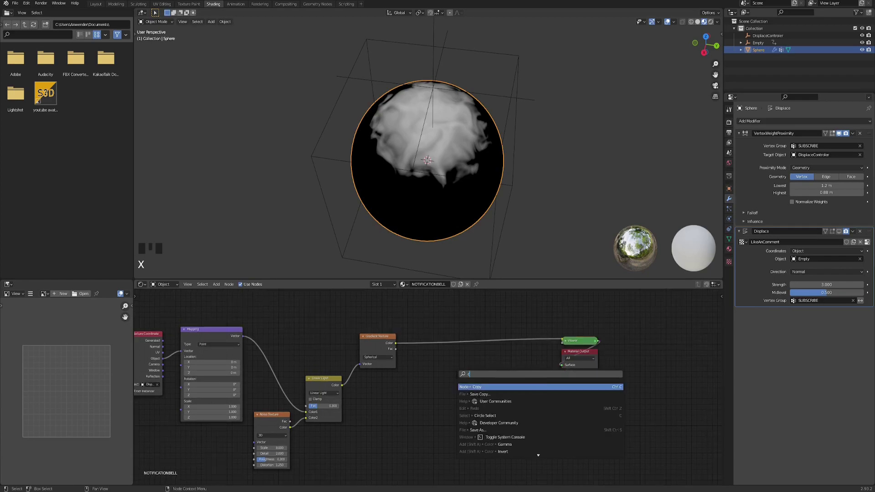
pyautogui.press('Return')
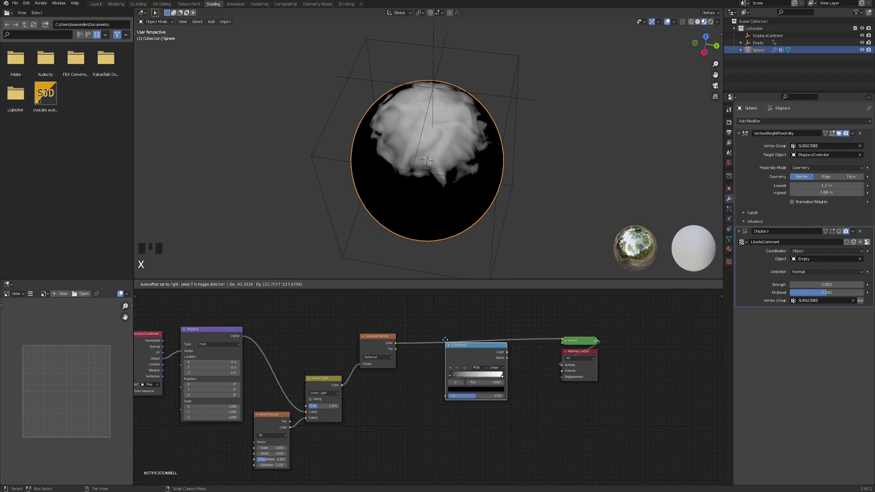
pyautogui.click(444, 325)
# Set the ColorRamp interpolation to Constant, move its white stop toward the dark end and color it yellow
pyautogui.scroll(4, 464, 342)
pyautogui.moveTo(484, 343); pyautogui.dragTo(406, 375, button='middle')
pyautogui.scroll(1, 432, 373)
pyautogui.click(445, 365)
pyautogui.click(453, 420)
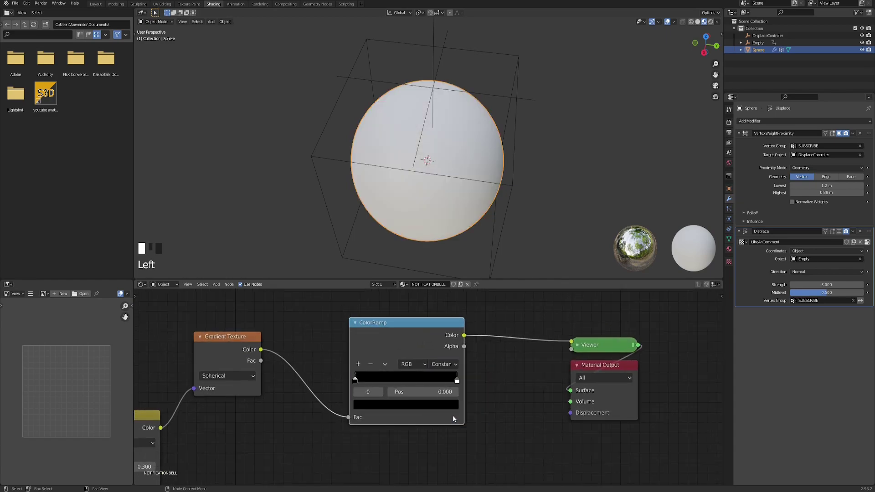
pyautogui.moveTo(446, 379); pyautogui.dragTo(381, 386)
pyautogui.click(382, 405)
pyautogui.moveTo(367, 313); pyautogui.dragTo(365, 319)
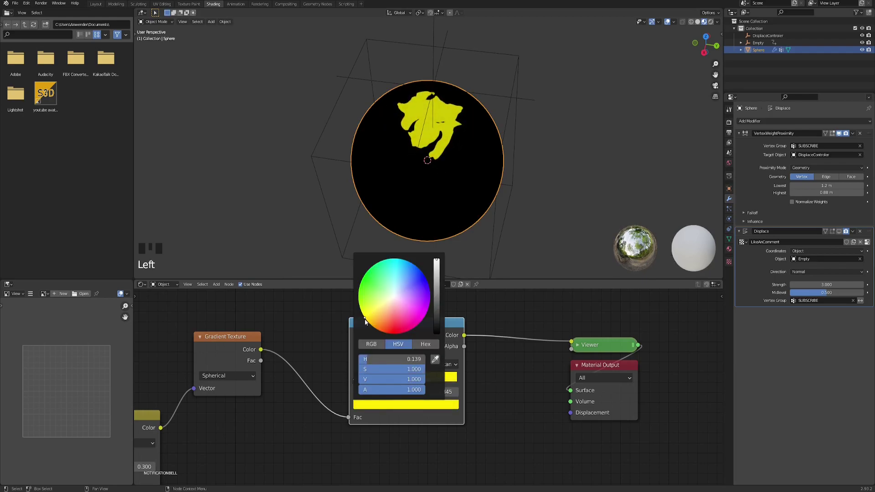
# Add a ColorRamp stop at 0.173 between black and yellow and color it orange
pyautogui.moveTo(354, 359); pyautogui.dragTo(358, 365)
pyautogui.click(361, 368)
pyautogui.click(387, 411)
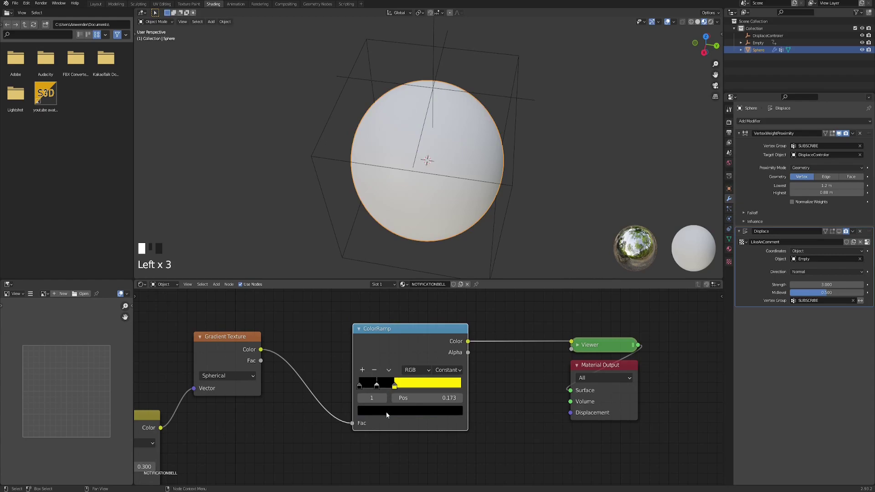
pyautogui.moveTo(440, 303); pyautogui.dragTo(441, 265)
pyautogui.moveTo(383, 324); pyautogui.dragTo(382, 336)
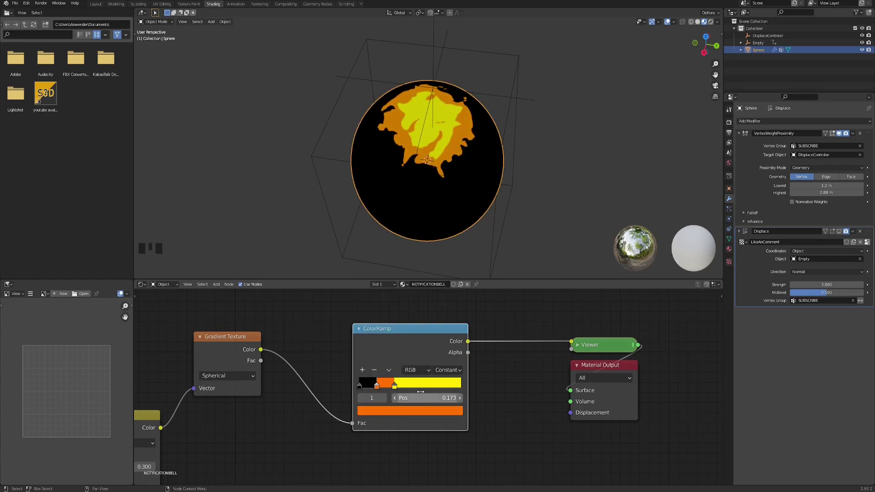
# Add a ColorRamp stop at 0.086 between black and orange and color it red
pyautogui.click(363, 370)
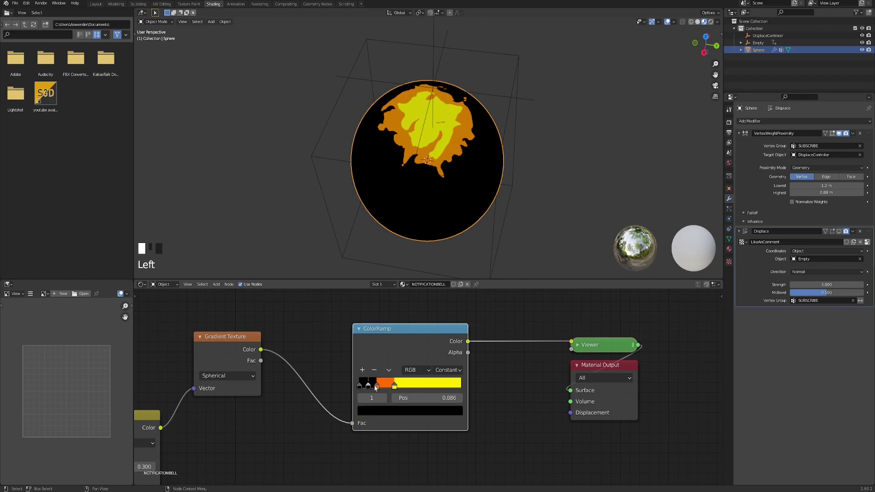
pyautogui.click(401, 412)
pyautogui.moveTo(384, 337); pyautogui.dragTo(393, 340)
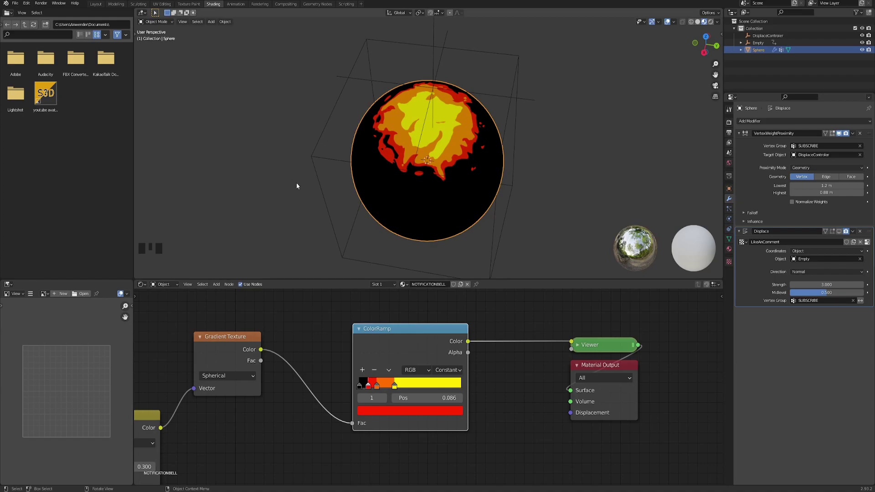
# Add a Value node below the Texture Coordinate node and connect it to the Mapping node's Scale
pyautogui.moveTo(418, 365); pyautogui.dragTo(481, 335, button='middle')
pyautogui.scroll(-2, 480, 336)
pyautogui.scroll(-4, 428, 388)
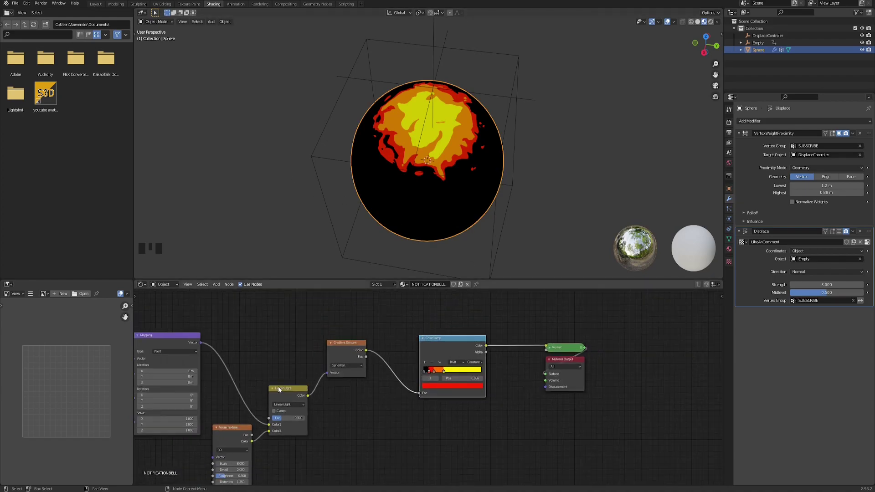
pyautogui.moveTo(281, 384); pyautogui.dragTo(504, 323, button='middle')
pyautogui.moveTo(386, 378); pyautogui.dragTo(451, 427, button='middle')
pyautogui.moveTo(369, 338); pyautogui.dragTo(337, 322)
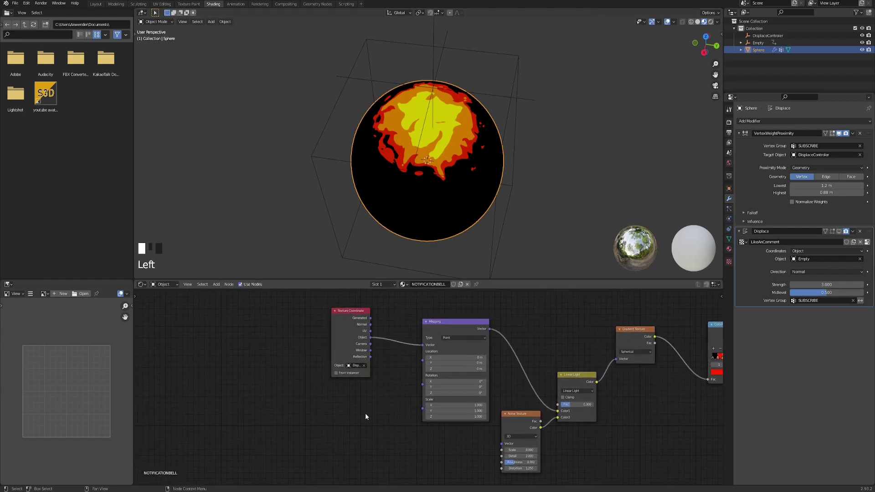
pyautogui.hotkey('shift', 'a')
pyautogui.write('valuen')
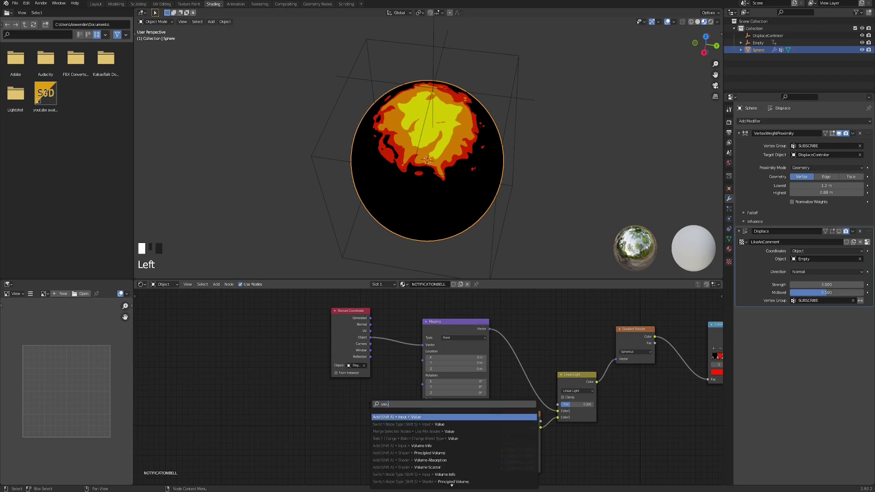
pyautogui.press('Return')
pyautogui.click(355, 401)
pyautogui.scroll(2, 401, 414)
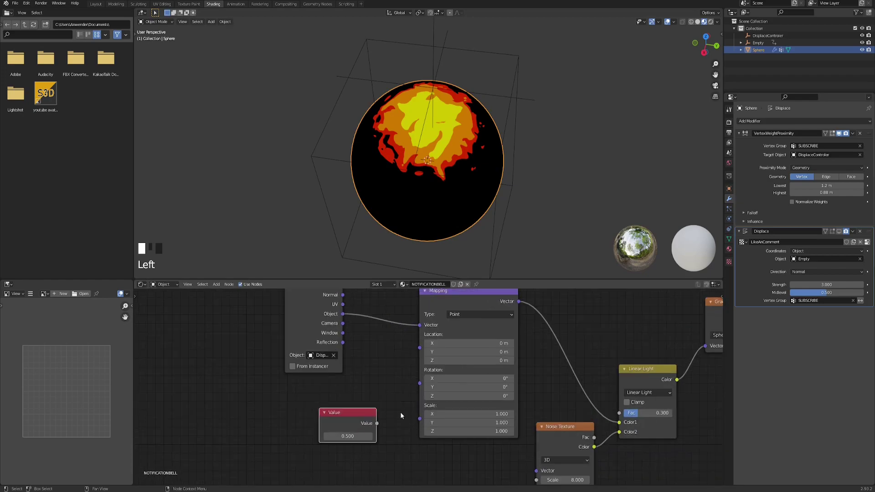
pyautogui.moveTo(423, 423); pyautogui.dragTo(421, 421)
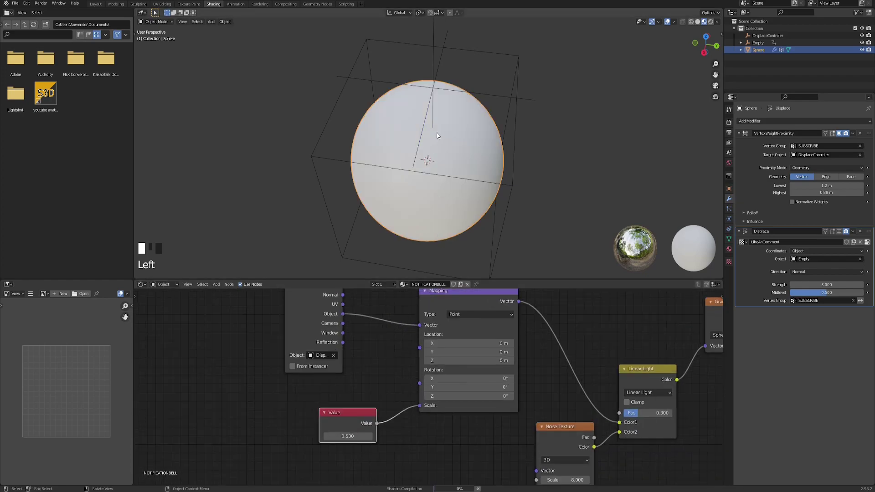
# Set the Value node driving the mapping scale to 0.82
pyautogui.scroll(-1, 439, 137)
pyautogui.keyDown('shift'); pyautogui.moveTo(444, 160); pyautogui.dragTo(432, 126, button='middle'); pyautogui.keyUp('shift')
pyautogui.keyDown('shift'); pyautogui.moveTo(359, 437); pyautogui.dragTo(341, 436); pyautogui.keyUp('shift')
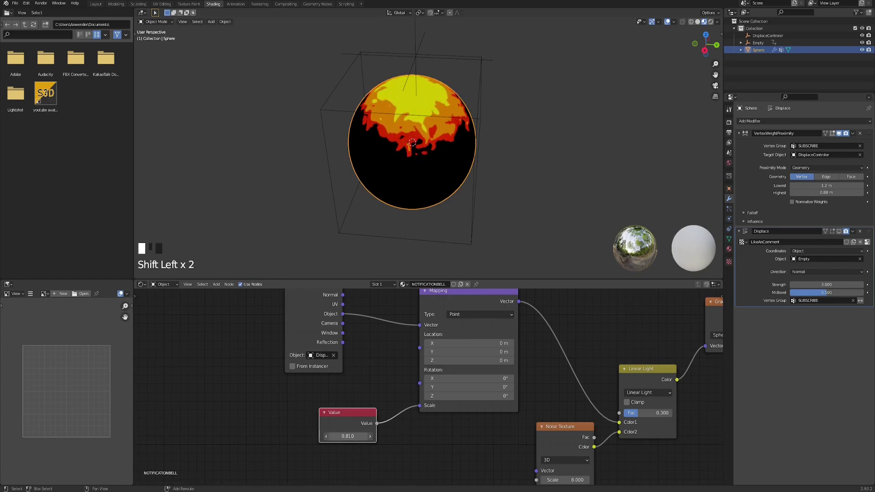
pyautogui.moveTo(397, 150); pyautogui.dragTo(410, 154, button='middle')
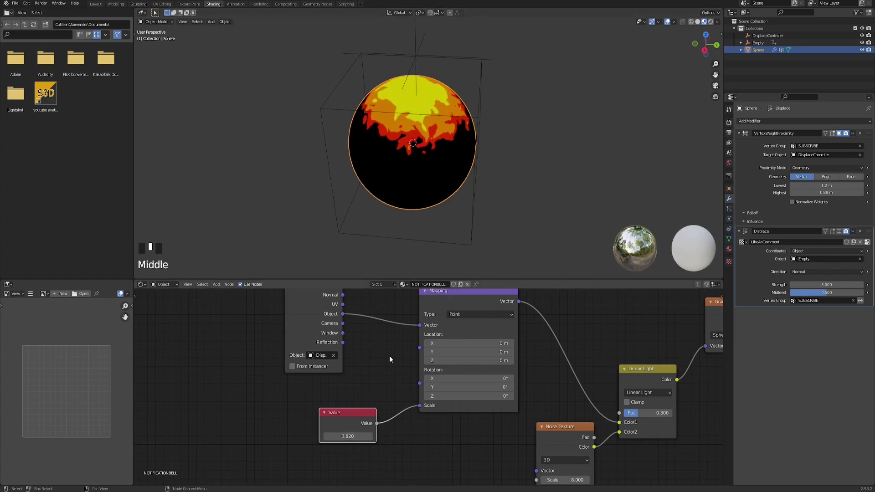
# Split a strip off the bottom of the 3D viewport and turn it into a Timeline editor
pyautogui.scroll(-5, 394, 337)
pyautogui.moveTo(526, 357); pyautogui.dragTo(337, 336, button='middle')
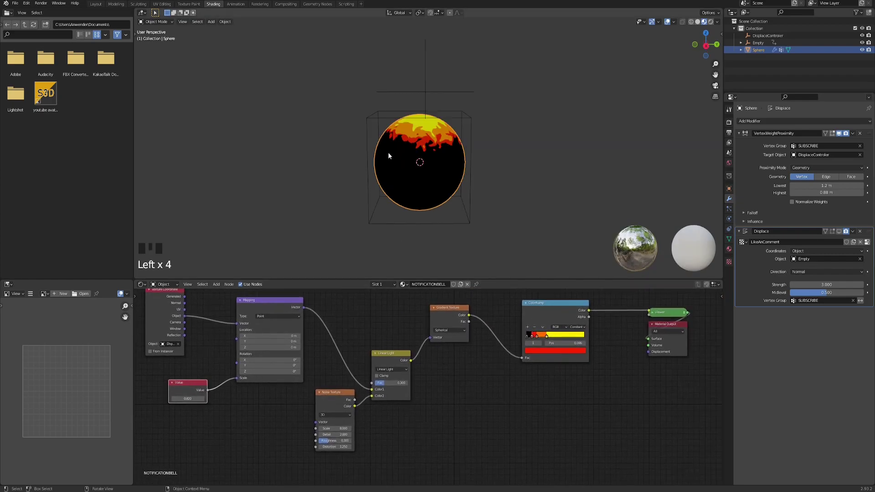
pyautogui.moveTo(388, 156); pyautogui.dragTo(436, 187, button='middle')
pyautogui.scroll(4, 446, 165)
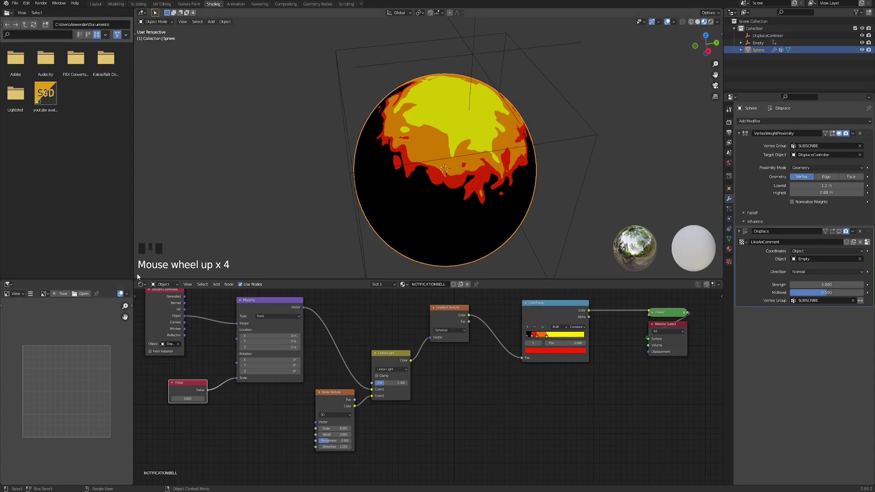
pyautogui.moveTo(138, 273); pyautogui.dragTo(147, 214)
pyautogui.click(141, 218)
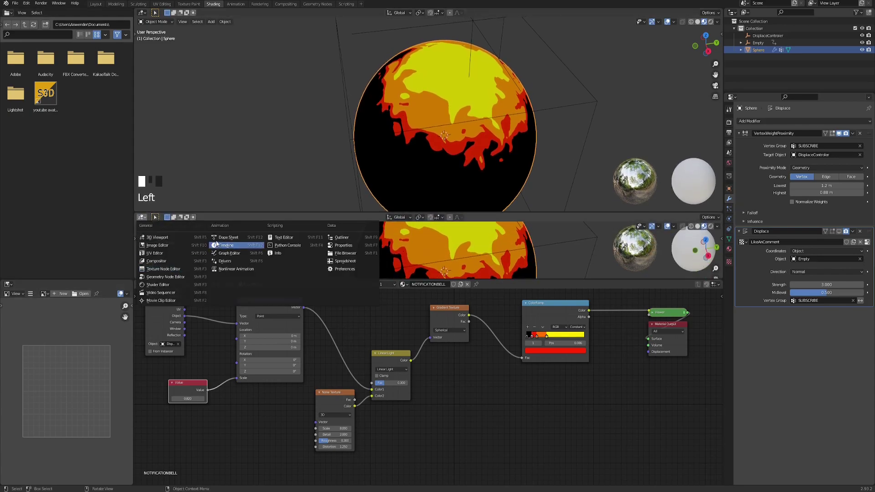
pyautogui.click(223, 245)
# Switch the Noise Texture to 4D and drive its W value with the expression #frame/25
pyautogui.moveTo(421, 430); pyautogui.dragTo(442, 406, button='middle')
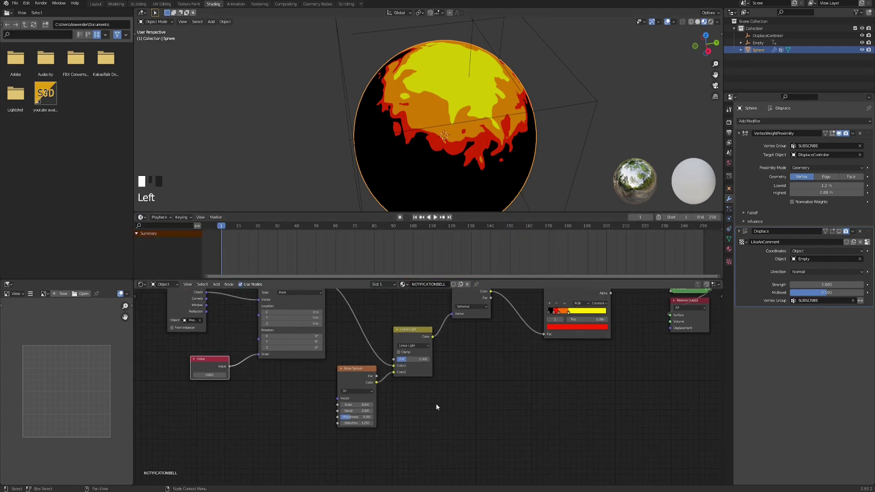
pyautogui.scroll(5, 428, 404)
pyautogui.moveTo(388, 392); pyautogui.dragTo(439, 395, button='middle')
pyautogui.click(375, 375)
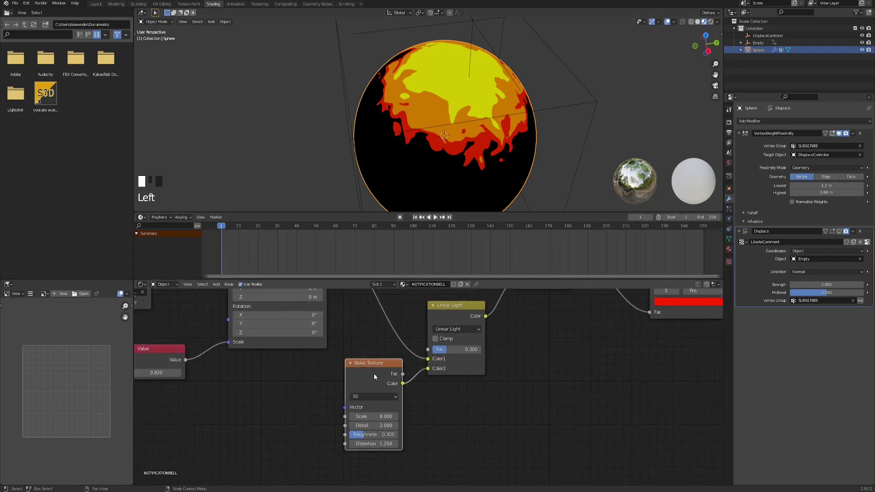
pyautogui.click(370, 397)
pyautogui.click(375, 434)
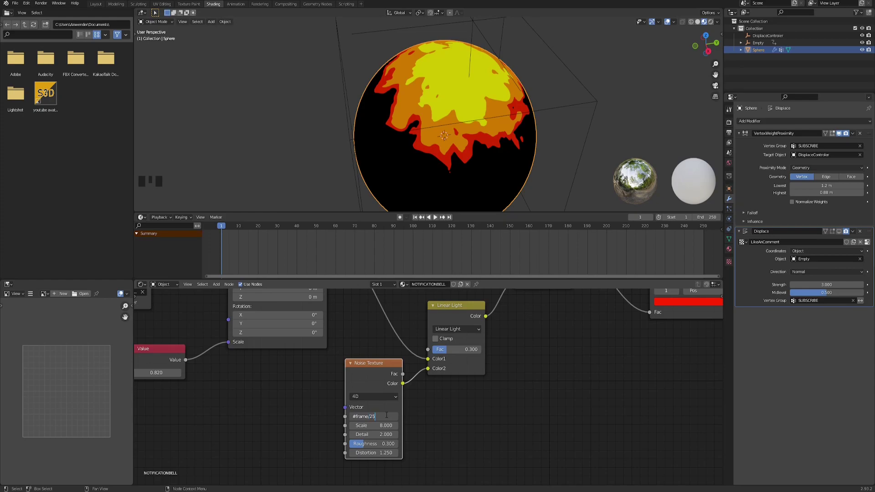
pyautogui.press('Return')
# Play the animation, slow the noise by changing the W driver expression to frame/50, and stop playback
pyautogui.click(436, 219)
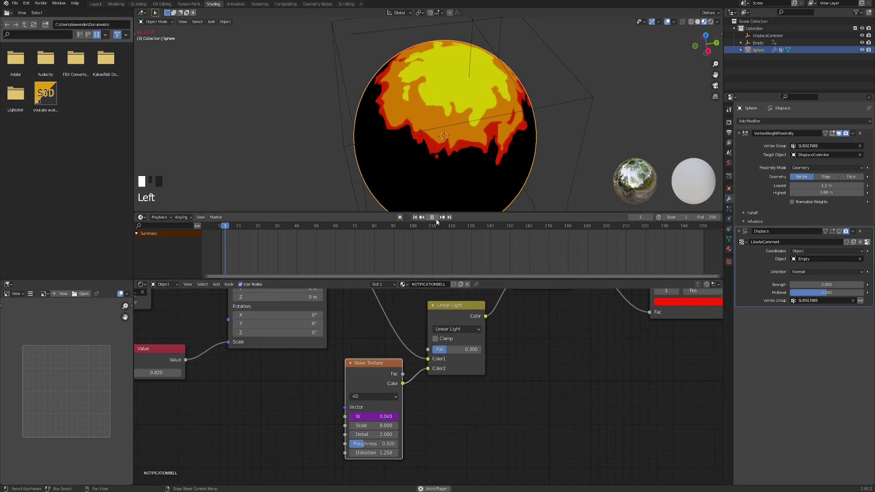
pyautogui.click(384, 416)
pyautogui.click(383, 416)
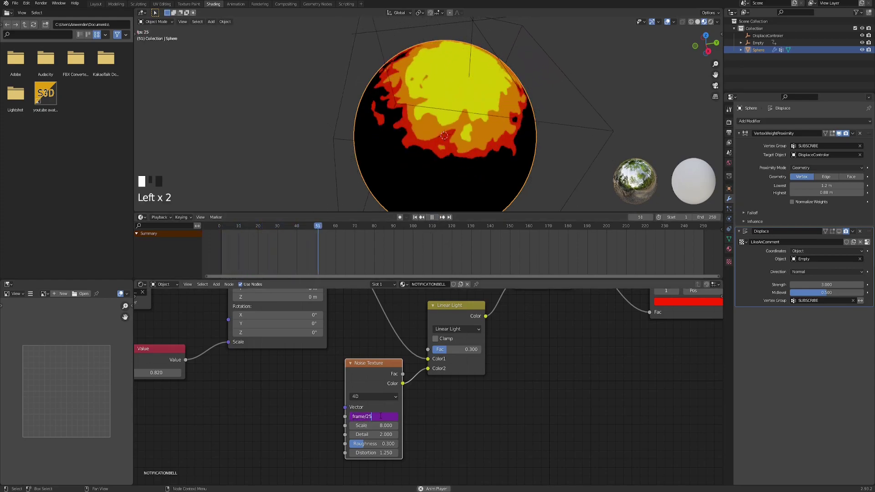
pyautogui.press('BackSpace')
pyautogui.press('BackSpace')
pyautogui.write('50')
pyautogui.press('Return')
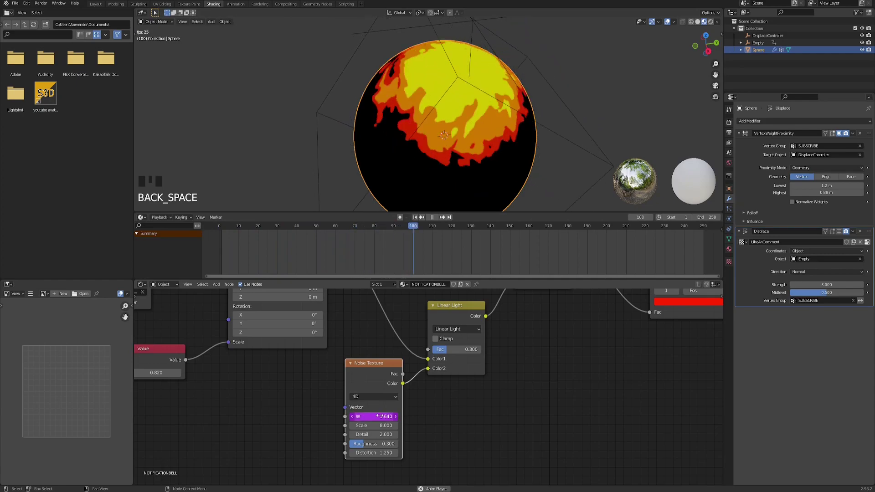
pyautogui.moveTo(416, 133); pyautogui.dragTo(450, 122, button='middle')
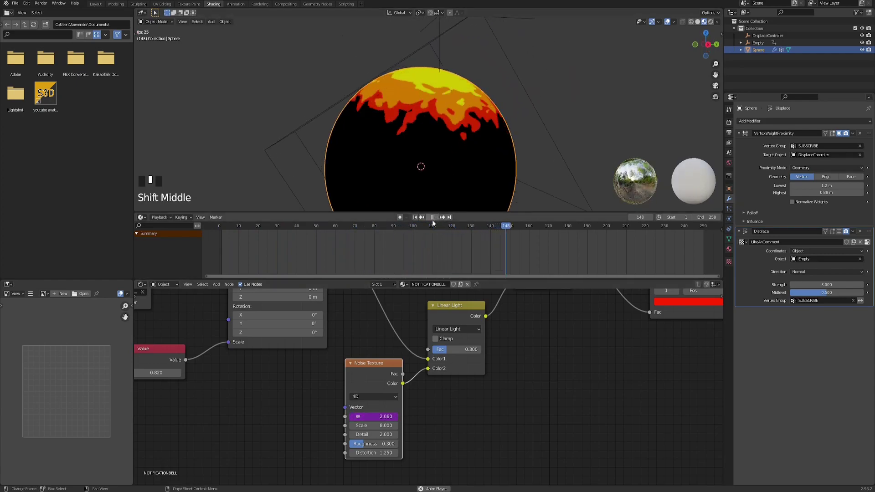
pyautogui.press('Escape')
# Recolor the first ColorRamp stop from black to a muted brown
pyautogui.scroll(-4, 445, 318)
pyautogui.moveTo(569, 333); pyautogui.dragTo(406, 378, button='middle')
pyautogui.scroll(6, 456, 369)
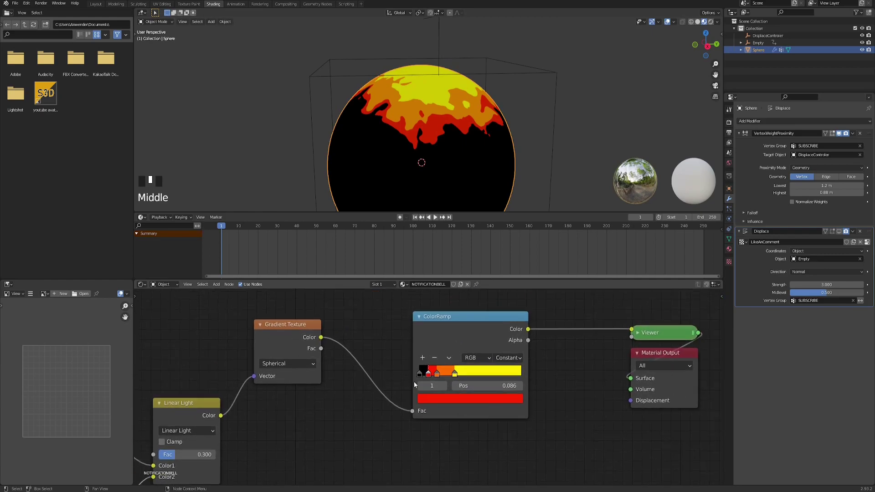
pyautogui.scroll(2, 406, 378)
pyautogui.click(415, 368)
pyautogui.click(426, 406)
pyautogui.moveTo(527, 255)
pyautogui.mouseDown()
pyautogui.moveTo(526, 244)
pyautogui.moveTo(527, 270)
pyautogui.mouseUp()
pyautogui.moveTo(464, 283); pyautogui.dragTo(456, 268)
pyautogui.moveTo(527, 256); pyautogui.dragTo(528, 253)
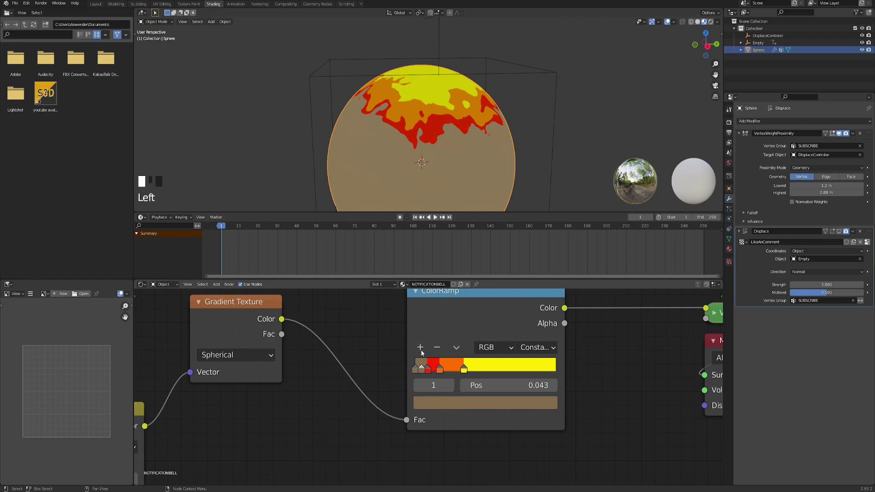
# Make the new ColorRamp stop between brown and red black at position 0.070, and move the red stop to 0.091
pyautogui.click(440, 406)
pyautogui.moveTo(524, 263); pyautogui.dragTo(527, 304)
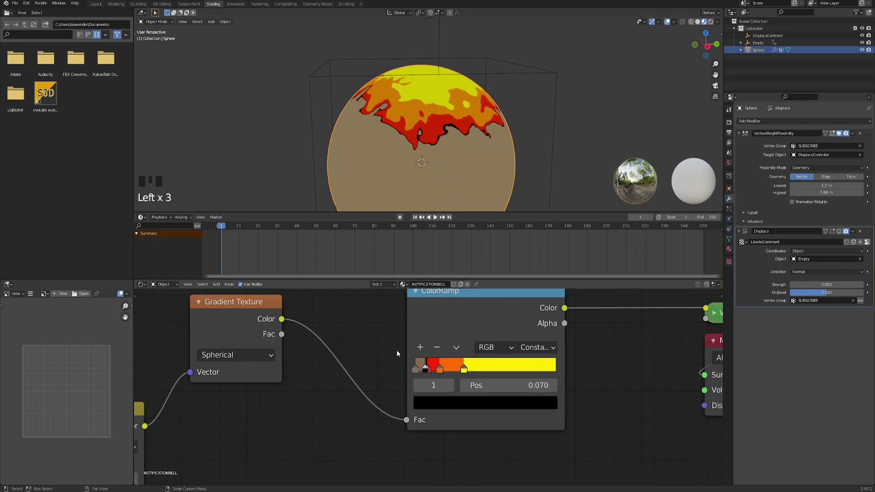
pyautogui.click(427, 371)
pyautogui.moveTo(429, 373); pyautogui.dragTo(427, 372)
pyautogui.moveTo(408, 139); pyautogui.dragTo(435, 164, button='middle')
pyautogui.scroll(-2, 420, 151)
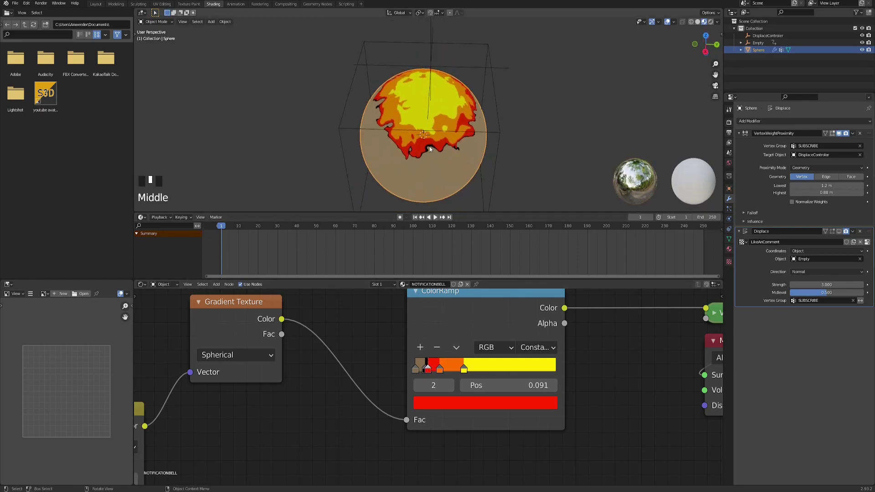
# Add a pale peach stop (hue 0.101, saturation 0.722) between orange and yellow and move it to 0.305
pyautogui.click(464, 370)
pyautogui.click(420, 347)
pyautogui.click(494, 403)
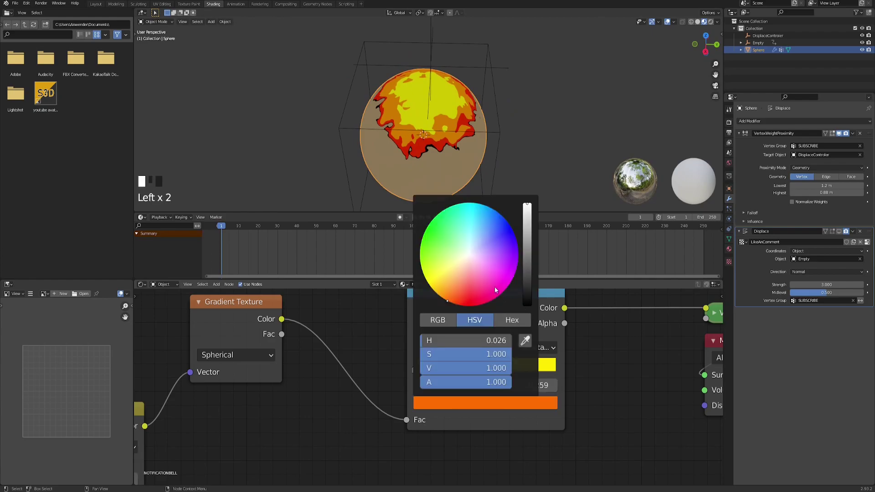
pyautogui.moveTo(461, 260); pyautogui.dragTo(455, 270)
pyautogui.moveTo(527, 218); pyautogui.dragTo(527, 203)
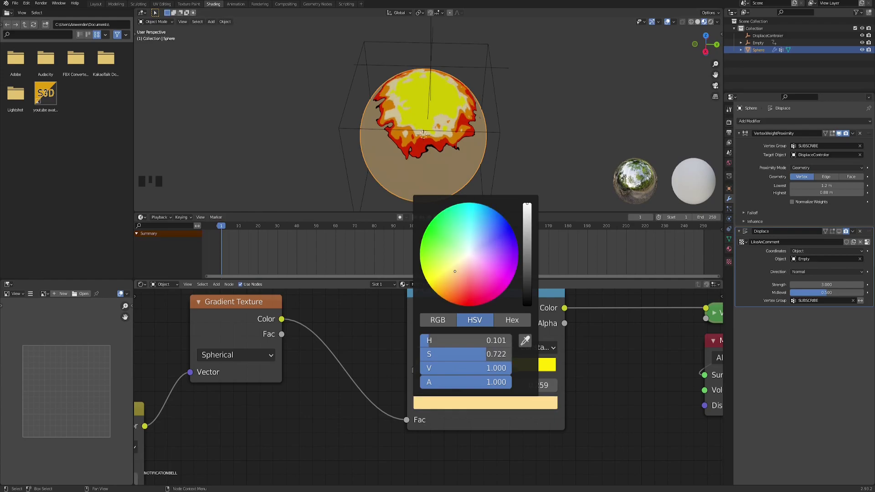
pyautogui.moveTo(456, 372); pyautogui.dragTo(458, 372)
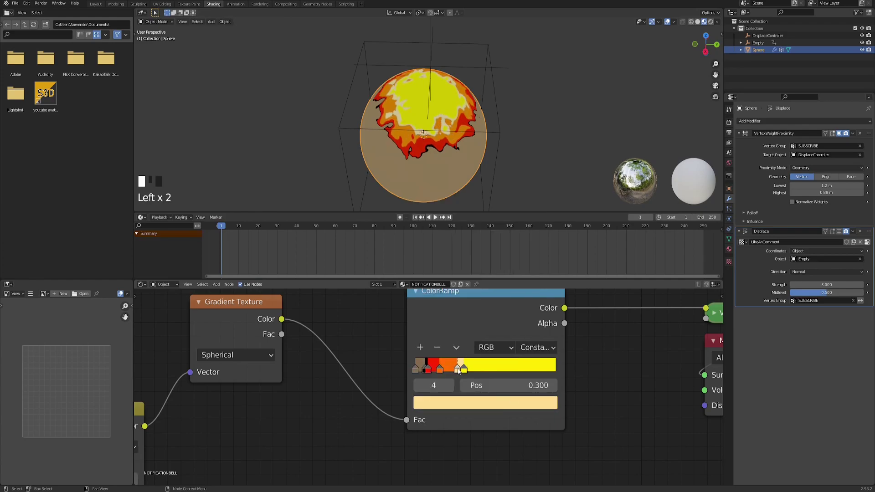
# Play the animation and examine the banded color mask moving on the sphere
pyautogui.moveTo(441, 146)
pyautogui.mouseDown(button='middle')
pyautogui.moveTo(444, 130)
pyautogui.moveTo(442, 154)
pyautogui.moveTo(435, 129)
pyautogui.mouseUp(button='middle')
pyautogui.click(436, 220)
pyautogui.moveTo(436, 129)
pyautogui.mouseDown(button='middle')
pyautogui.moveTo(431, 116)
pyautogui.moveTo(447, 118)
pyautogui.moveTo(437, 132)
pyautogui.mouseUp(button='middle')
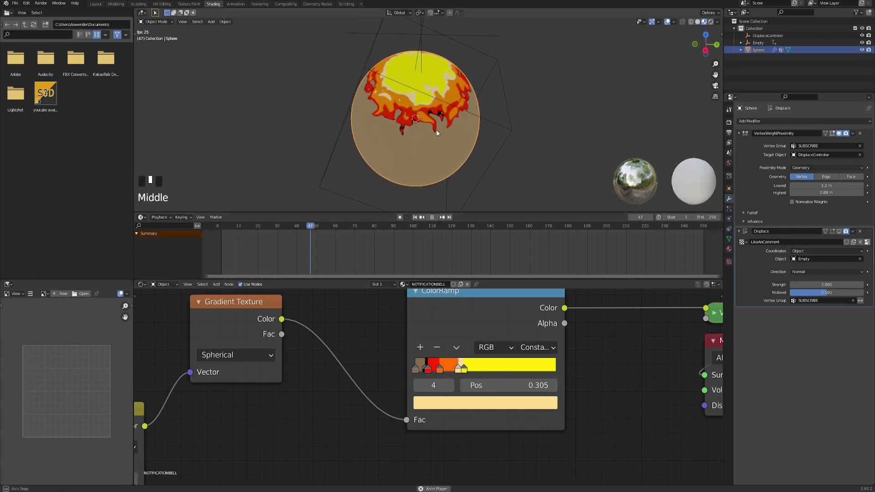
# Stop the animation, return to the first frame, and insert an Emission shader on the link after the ColorRamp
pyautogui.click(432, 217)
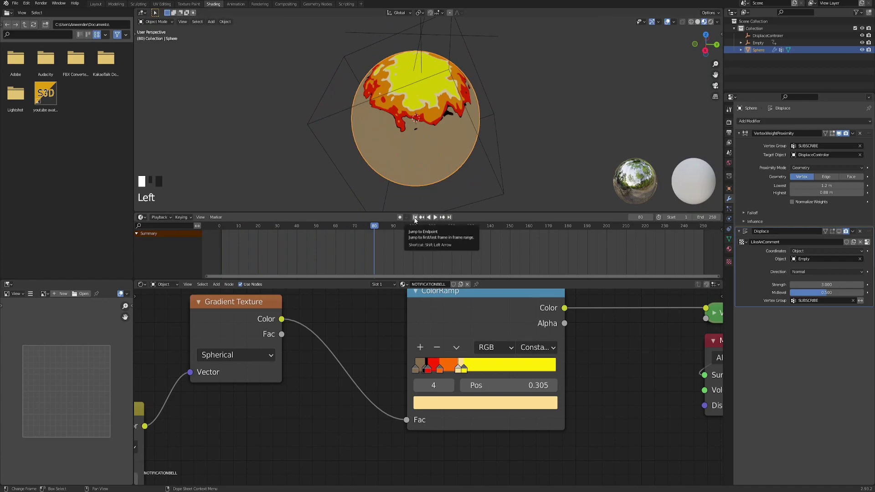
pyautogui.click(415, 217)
pyautogui.scroll(-4, 419, 380)
pyautogui.moveTo(651, 387); pyautogui.dragTo(416, 389, button='middle')
pyautogui.scroll(-4, 415, 389)
pyautogui.moveTo(402, 316); pyautogui.dragTo(480, 386)
pyautogui.press('g')
pyautogui.click(605, 370)
pyautogui.press('space')
pyautogui.write('emi')
pyautogui.press('Return')
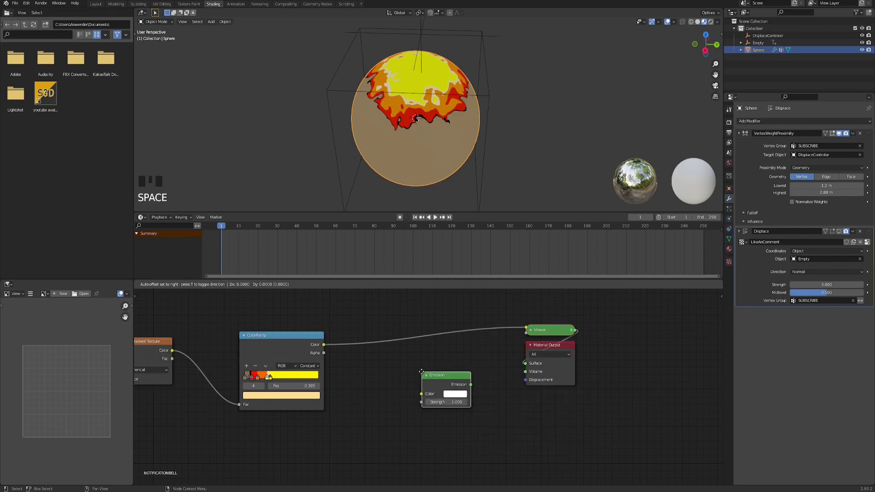
pyautogui.click(379, 330)
# Delete the Viewer node, feeding the Emission into the Material Output's surface, and set the Emission strength to 3
pyautogui.scroll(2, 360, 340)
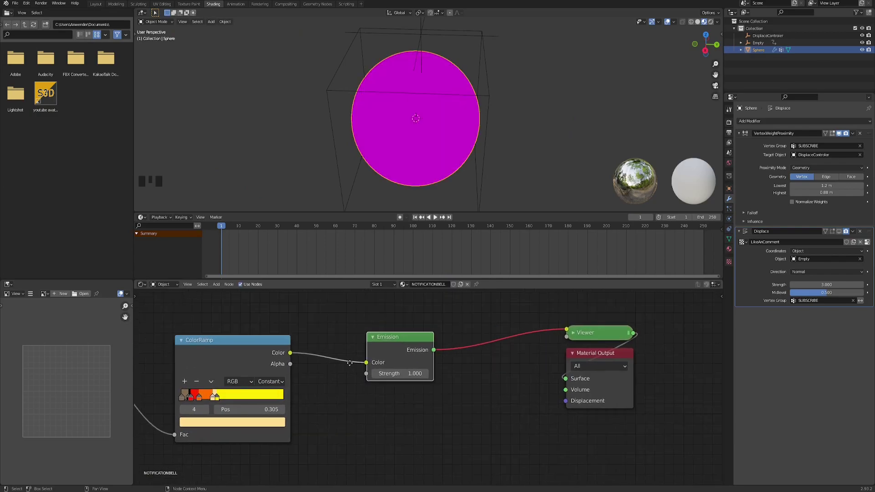
pyautogui.moveTo(575, 388); pyautogui.dragTo(569, 380)
pyautogui.press('x')
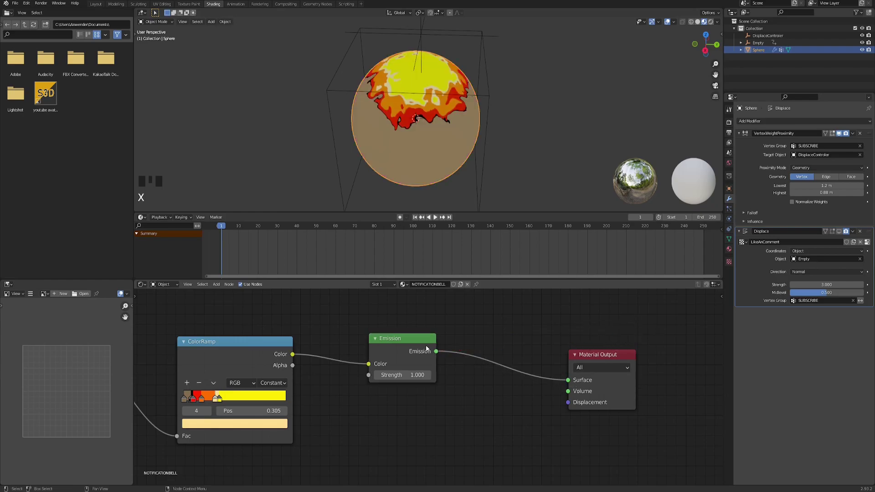
pyautogui.write('3')
pyautogui.click(399, 373)
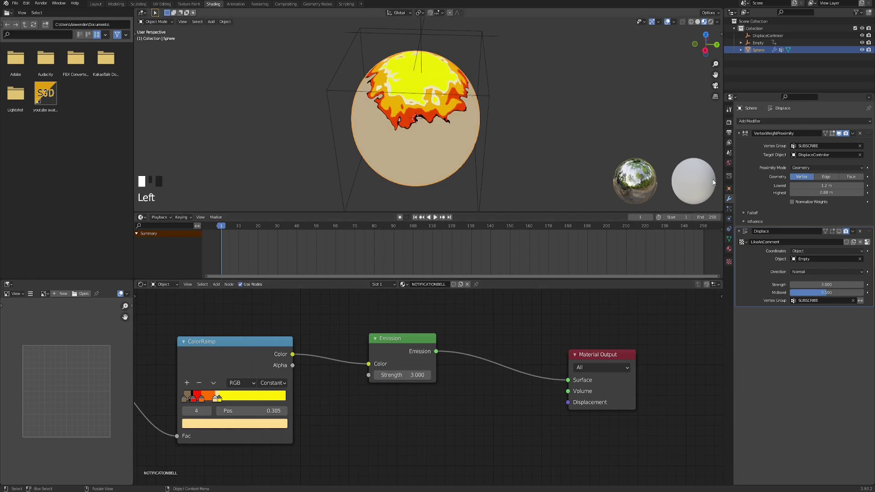
# Enable Bloom in the Eevee render settings and set its intensity to 0.044
pyautogui.click(729, 123)
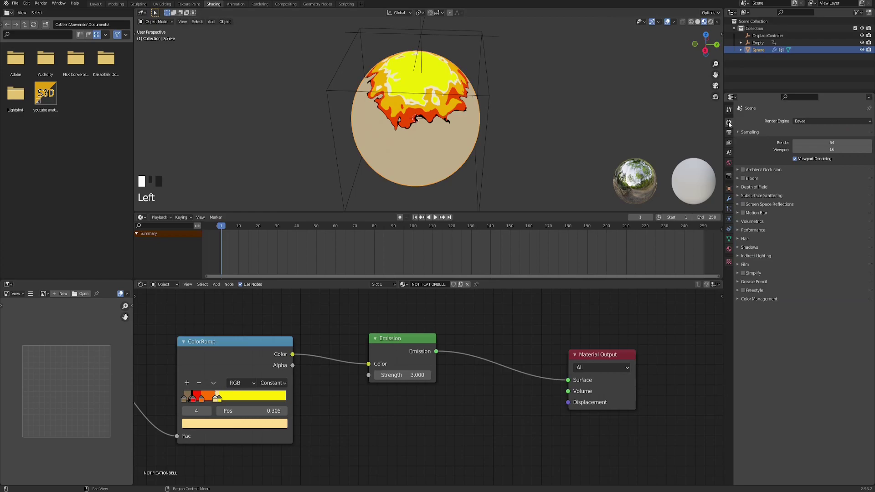
pyautogui.click(743, 178)
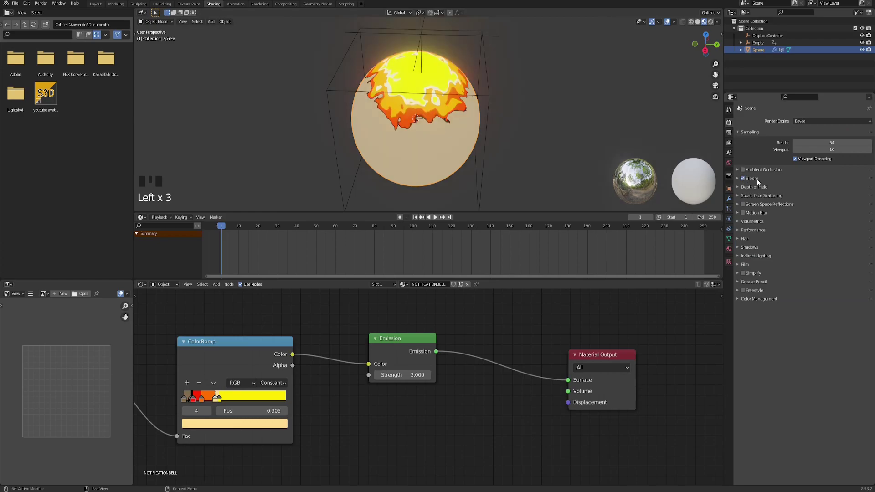
pyautogui.click(756, 181)
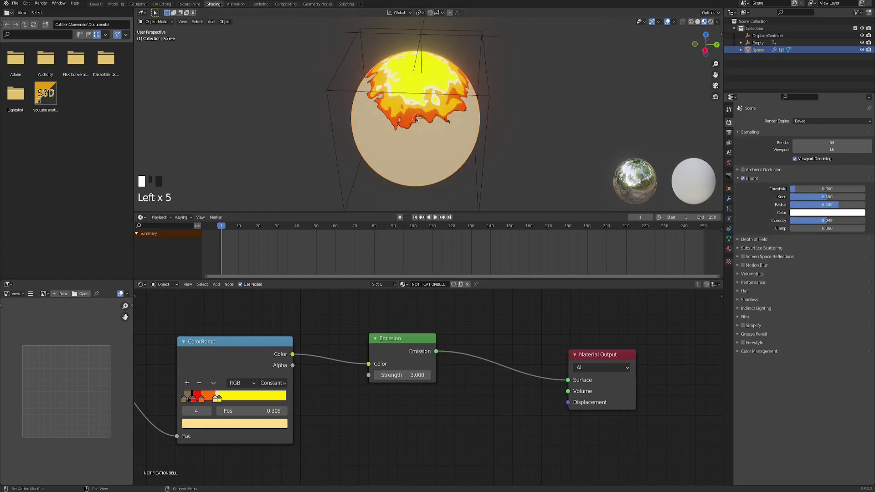
pyautogui.click(444, 138)
pyautogui.click(440, 136)
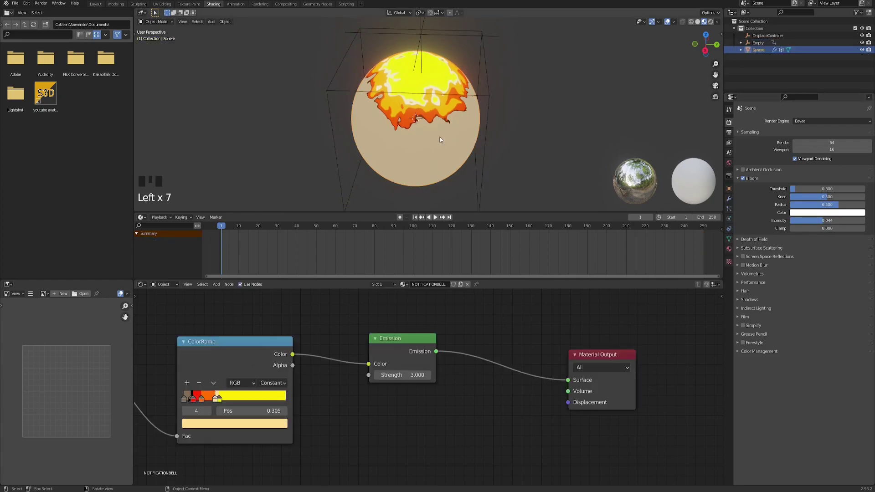
# Show the sphere's Displace modifier in the viewport and set its strength to 2
pyautogui.click(729, 199)
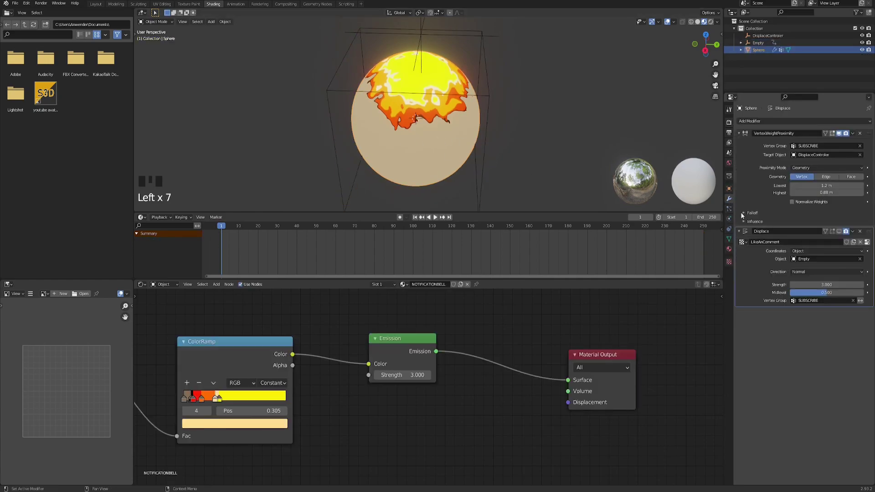
pyautogui.click(839, 232)
pyautogui.moveTo(409, 138); pyautogui.dragTo(415, 113, button='middle')
pyautogui.keyDown('shift'); pyautogui.moveTo(415, 114); pyautogui.dragTo(431, 139, button='middle'); pyautogui.keyUp('shift')
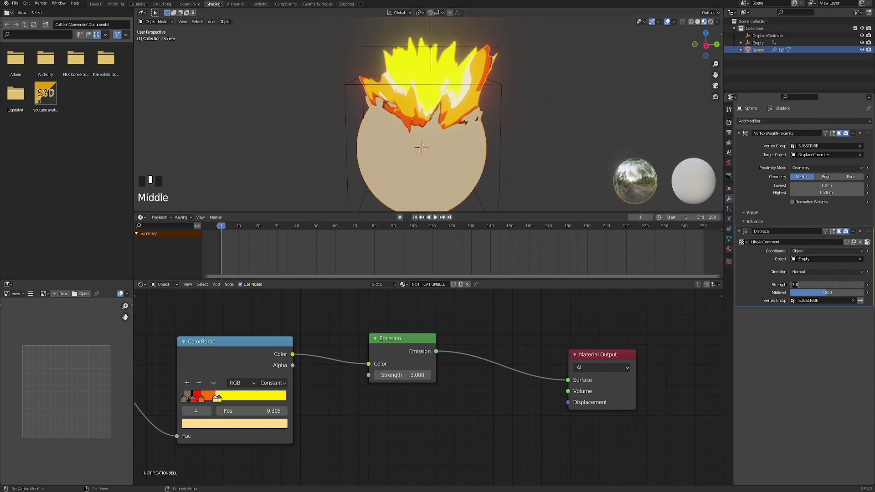
pyautogui.press('Return')
# Play the burning displacement animation and switch to the Layout workspace
pyautogui.keyDown('shift'); pyautogui.moveTo(461, 138); pyautogui.dragTo(460, 134, button='middle'); pyautogui.keyUp('shift')
pyautogui.click(435, 217)
pyautogui.scroll(-2, 424, 128)
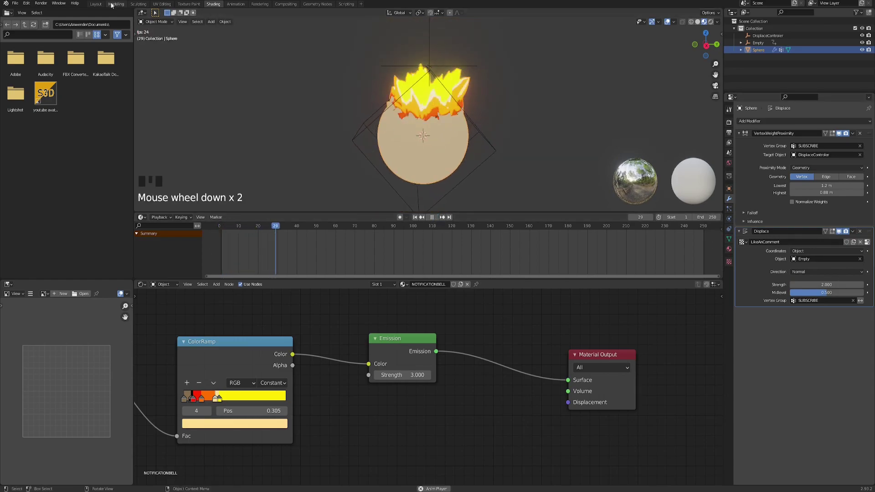
pyautogui.click(95, 4)
# Move the DisplaceControler empty around above the sphere during playback to test how the flames follow it
pyautogui.click(363, 102)
pyautogui.press('g')
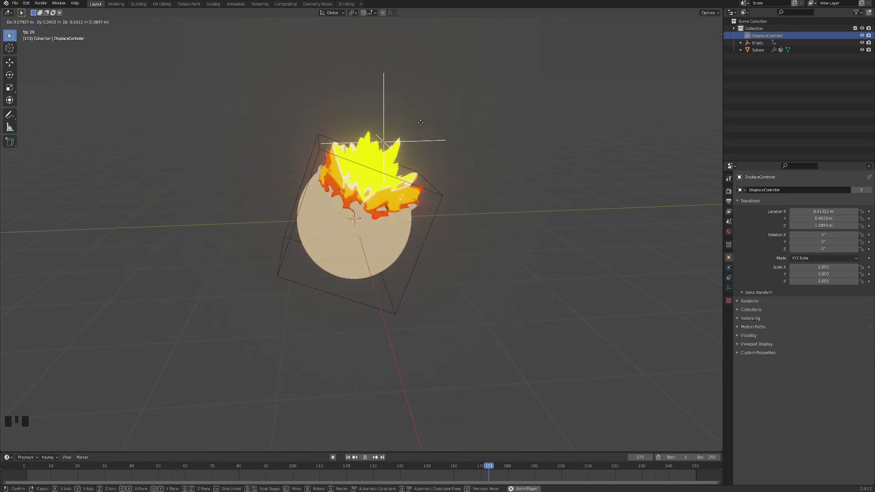
pyautogui.click(407, 117)
pyautogui.scroll(2, 373, 172)
pyautogui.moveTo(373, 175); pyautogui.dragTo(360, 214, button='middle')
pyautogui.click(367, 233)
pyautogui.scroll(-2, 359, 210)
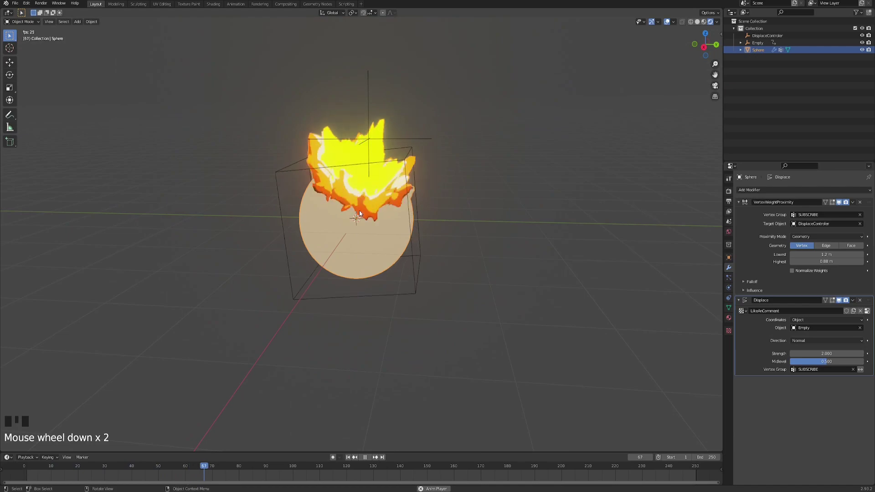
pyautogui.click(366, 99)
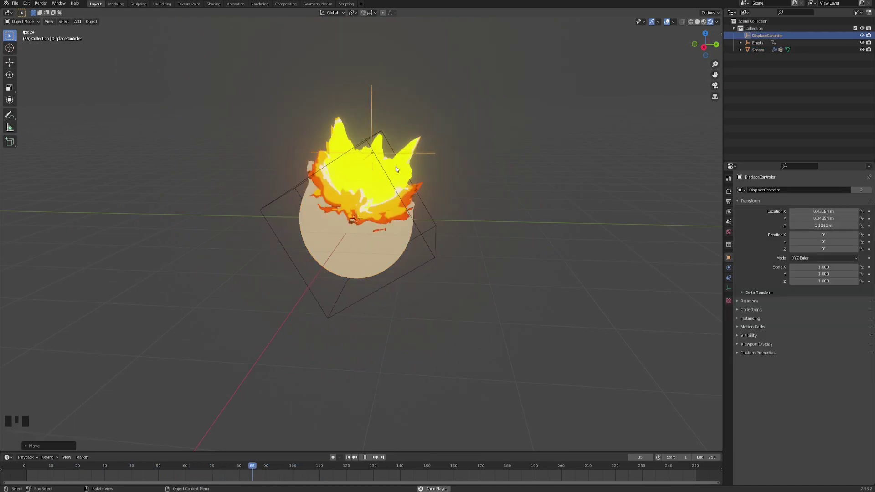
pyautogui.press('g')
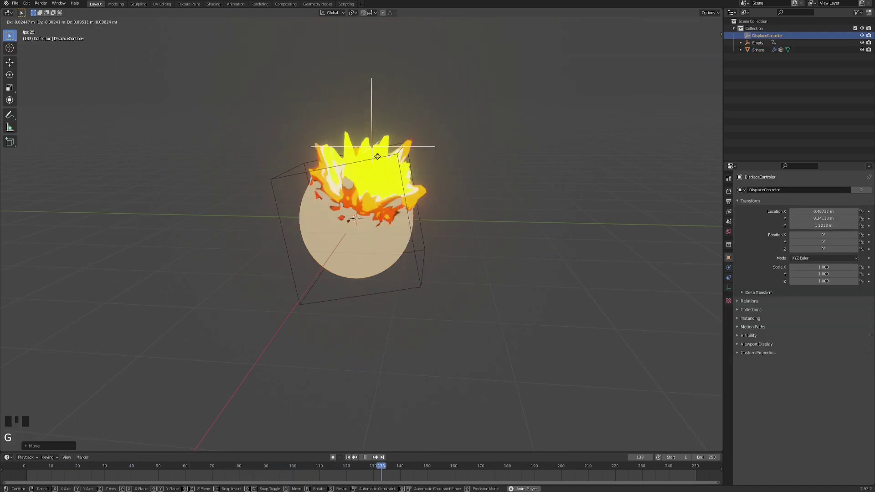
pyautogui.click(378, 111)
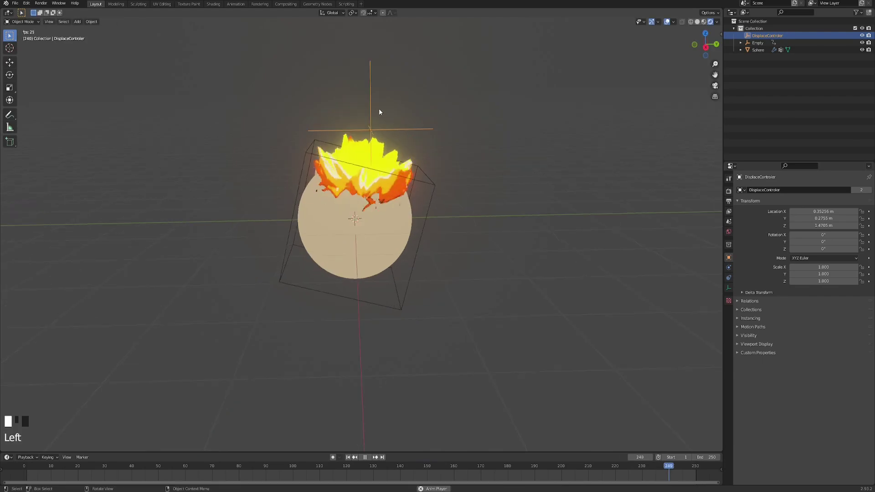
# Move the DisplaceControler empty to the sphere's side, at about X 0.21, Y 1.14 and Z 0.24 m
pyautogui.press('g')
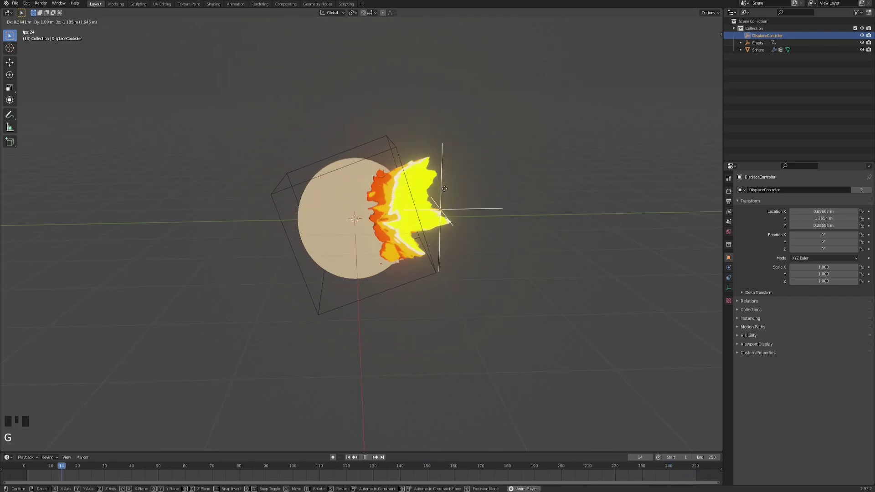
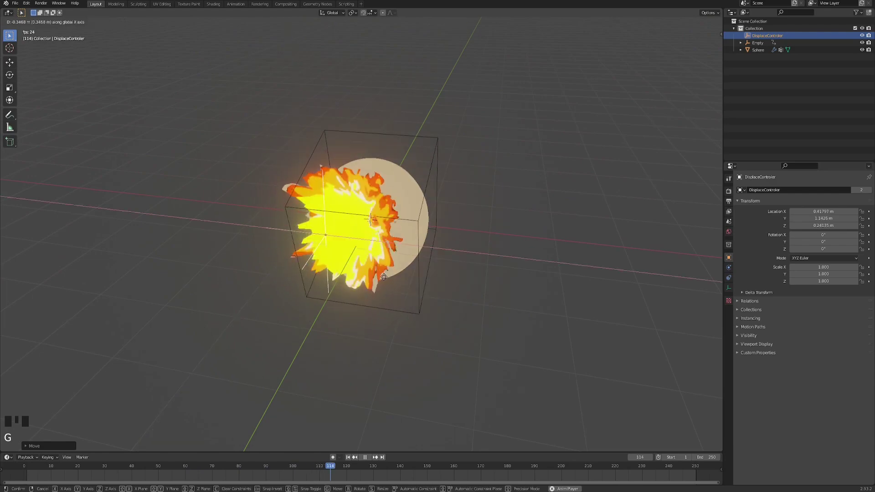
pyautogui.scroll(2, 392, 225)
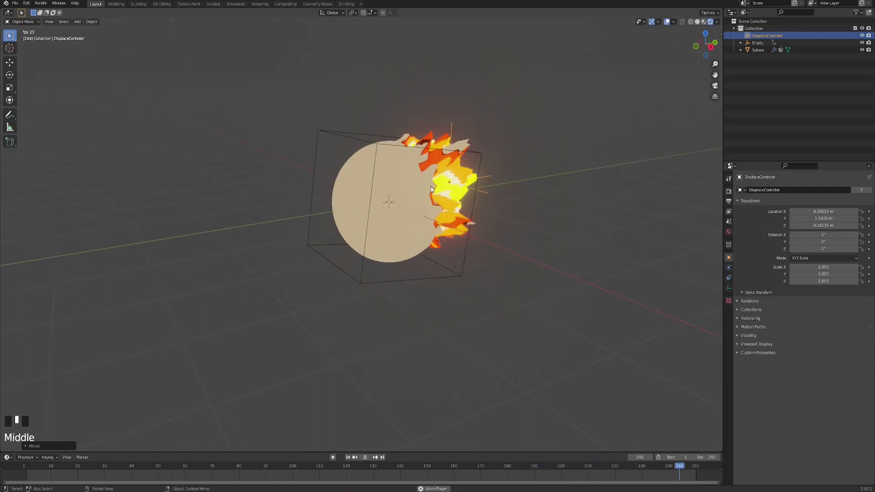
pyautogui.click(200, 158)
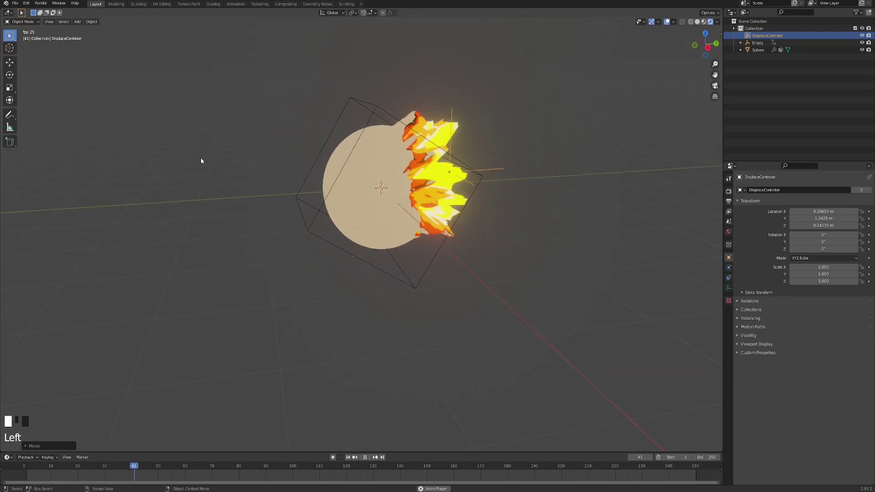
# Add a UV sphere around the burning sphere and scale it up to about 1.14
pyautogui.moveTo(200, 158); pyautogui.dragTo(297, 193, button='middle')
pyautogui.click(248, 193)
pyautogui.hotkey('shift', 'a')
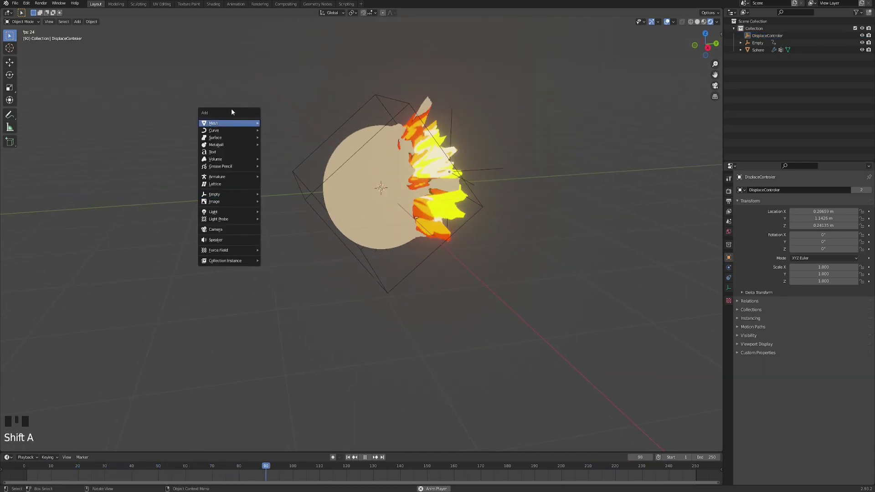
pyautogui.moveTo(232, 122)
pyautogui.click(294, 144)
pyautogui.moveTo(295, 145); pyautogui.dragTo(411, 248, button='middle')
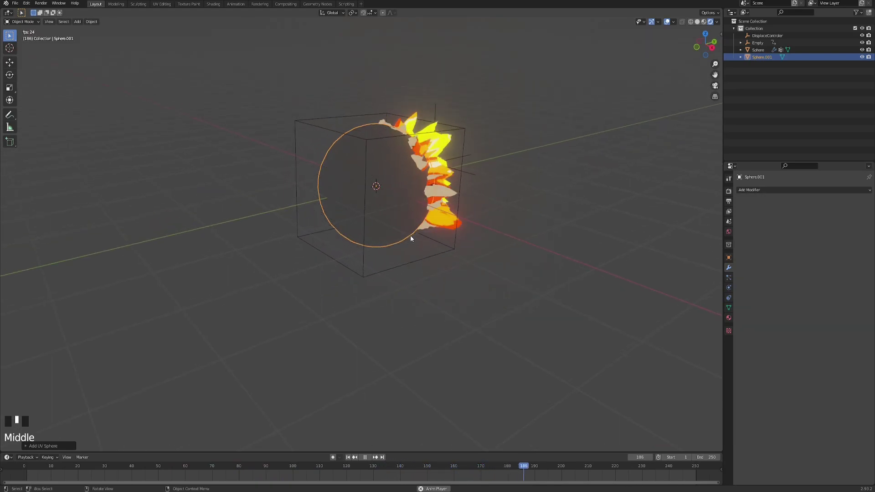
pyautogui.press('s')
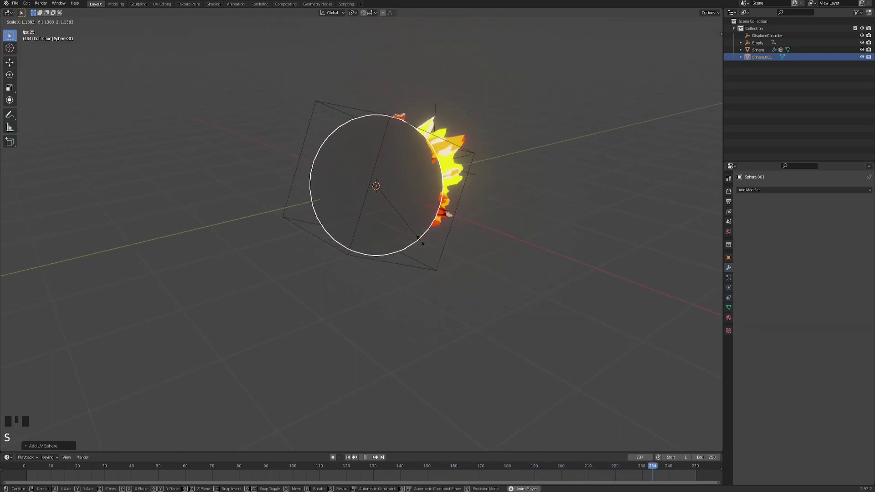
pyautogui.click(421, 240)
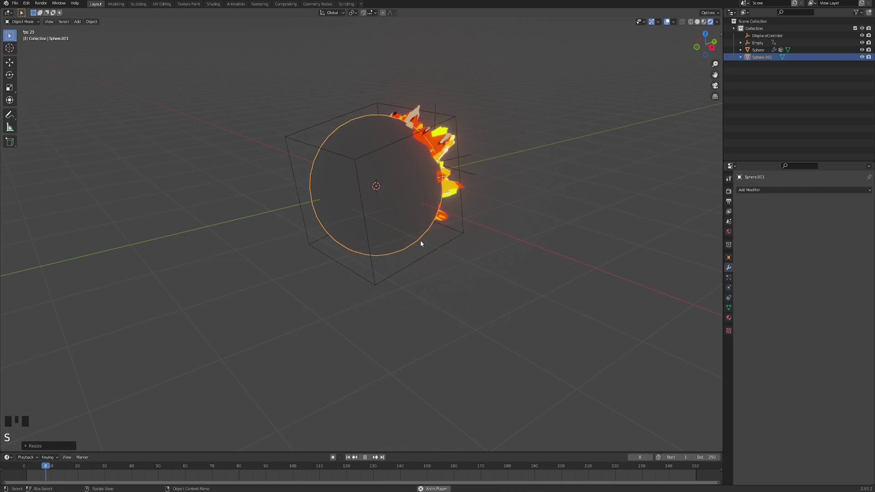
# Stop the animation at the first frame and move the cube-shaped Empty straight down along Z, well below the spheres
pyautogui.click(365, 458)
pyautogui.click(348, 457)
pyautogui.scroll(-1, 400, 312)
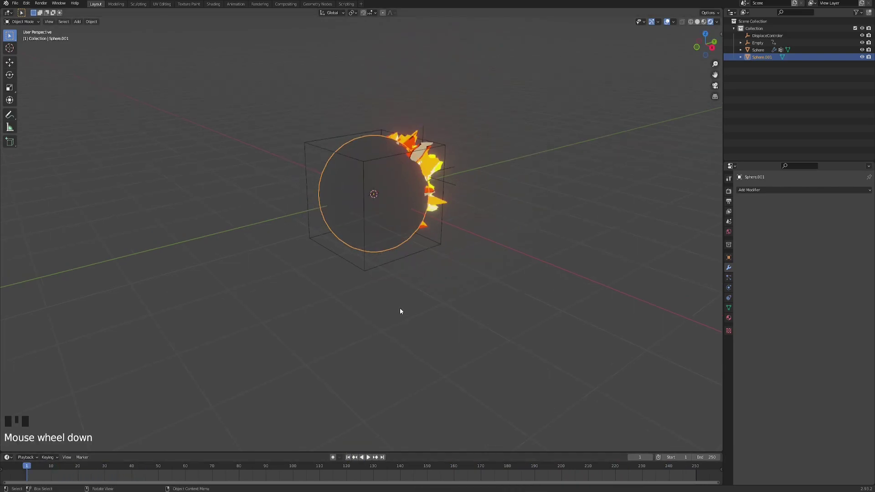
pyautogui.click(365, 271)
pyautogui.keyDown('shift'); pyautogui.moveTo(401, 299); pyautogui.dragTo(401, 249, button='middle'); pyautogui.keyUp('shift')
pyautogui.press('g')
pyautogui.press('z')
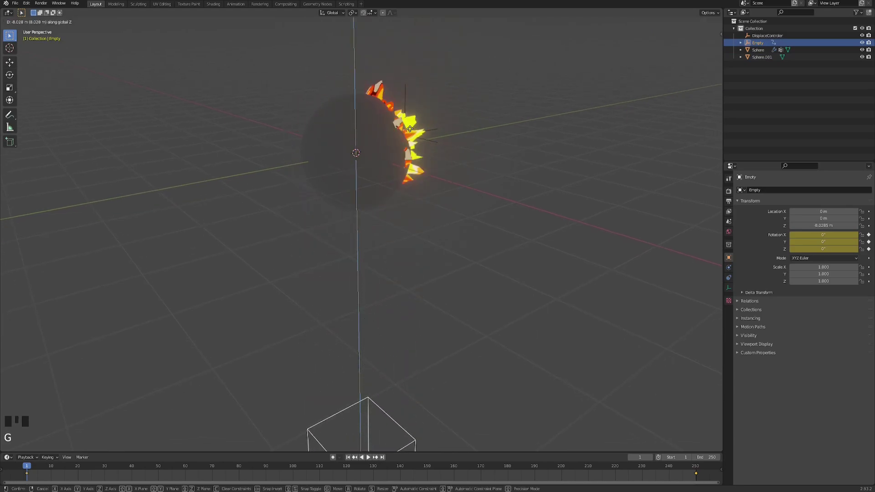
pyautogui.click(425, 153)
pyautogui.keyDown('shift'); pyautogui.moveTo(414, 106); pyautogui.dragTo(414, 152, button='middle'); pyautogui.keyUp('shift')
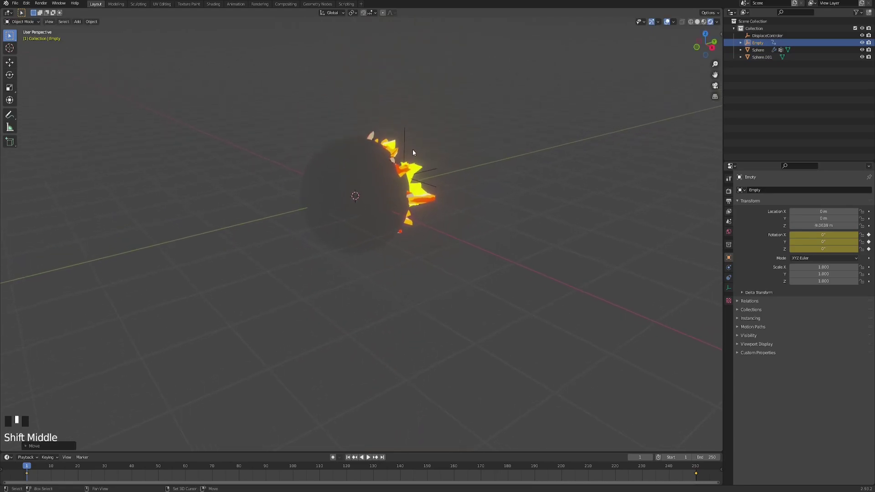
# Create a new material named AirWhooshes for the outer sphere in the Shading workspace
pyautogui.click(354, 176)
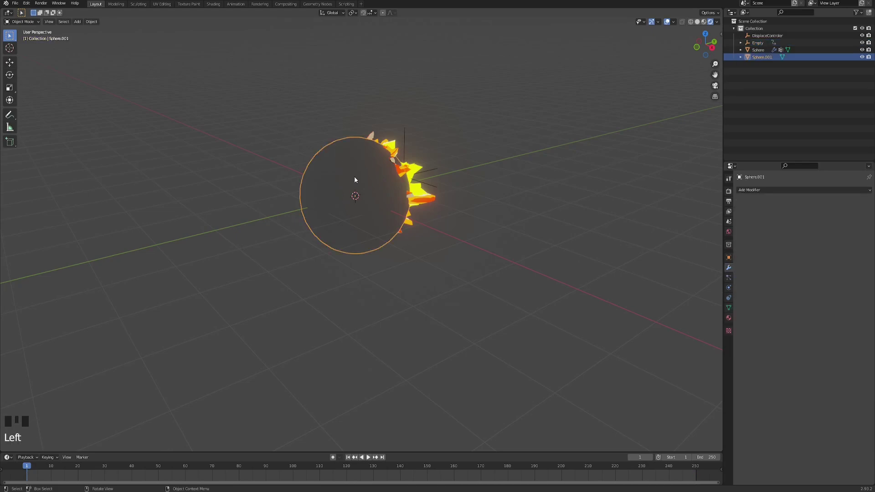
pyautogui.scroll(2, 360, 142)
pyautogui.keyDown('shift'); pyautogui.moveTo(360, 142); pyautogui.dragTo(254, 40, button='middle'); pyautogui.keyUp('shift')
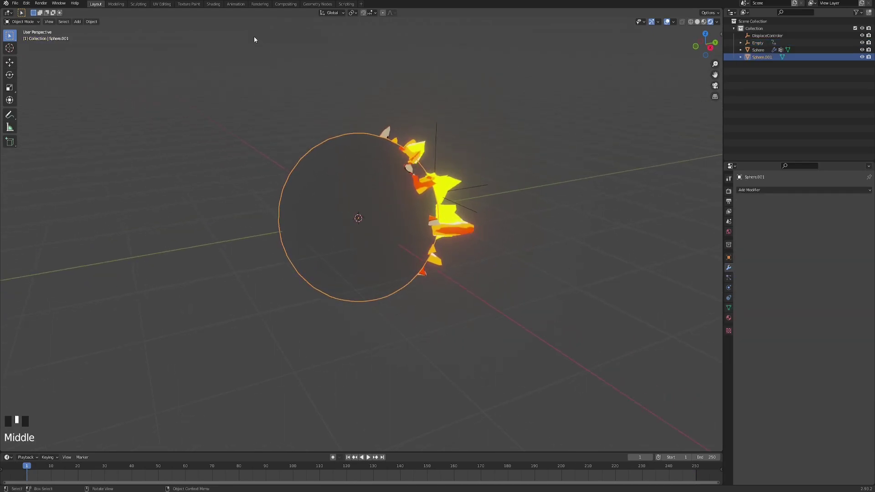
pyautogui.click(214, 4)
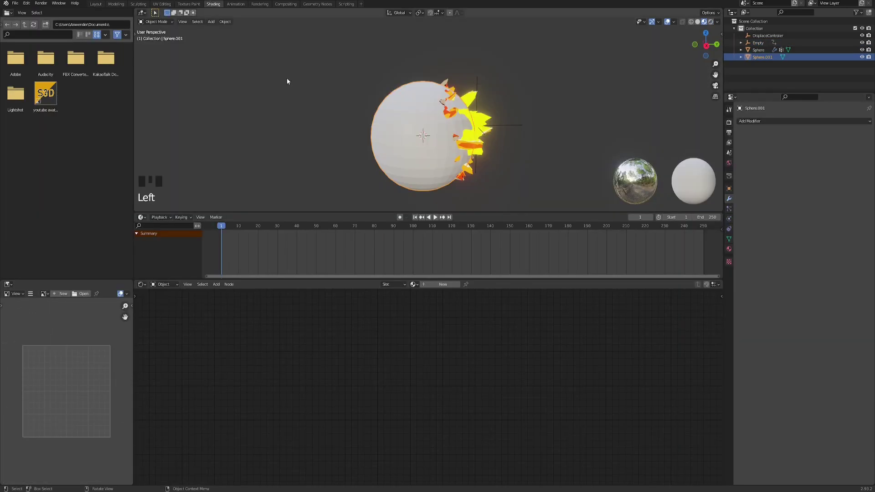
pyautogui.click(443, 285)
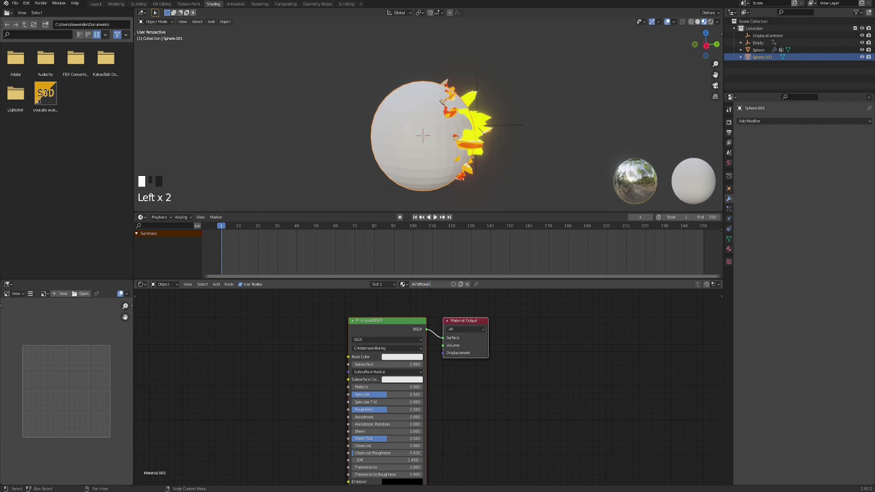
pyautogui.write('h')
pyautogui.press('Return')
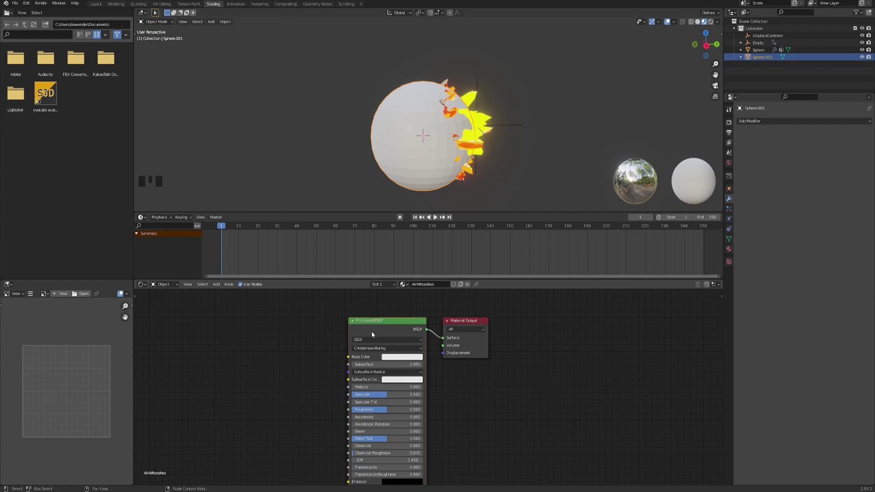
# Replace the Principled BSDF with a Gradient Texture fed by Texture Coordinate and Mapping nodes, leaving space before the gradient
pyautogui.press('x')
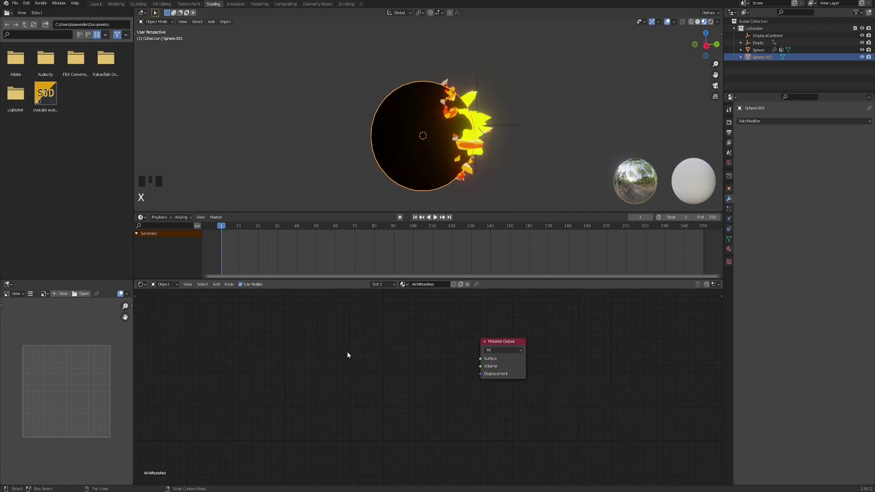
pyautogui.press('F3')
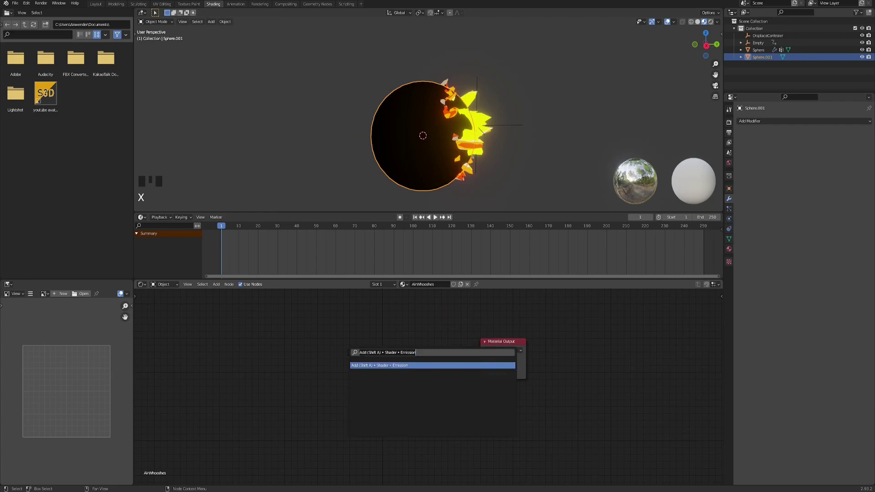
pyautogui.write('gradient')
pyautogui.press('Return')
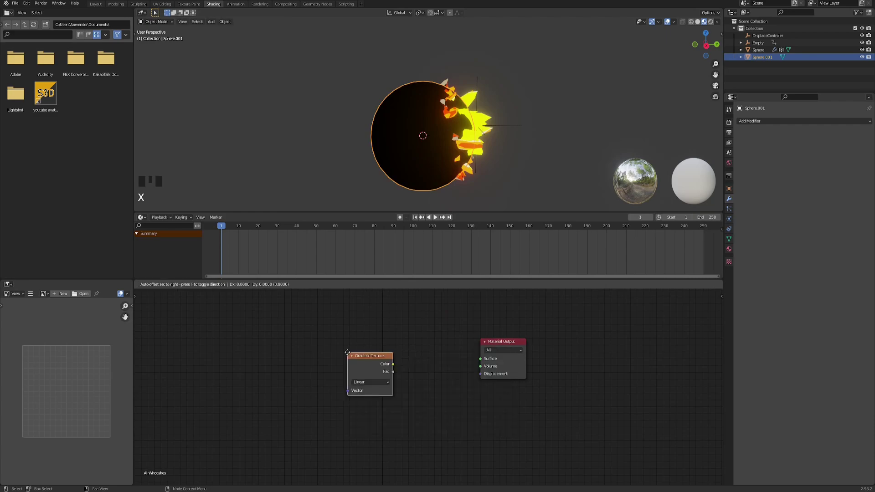
pyautogui.click(285, 327)
pyautogui.hotkey('ctrl', 't')
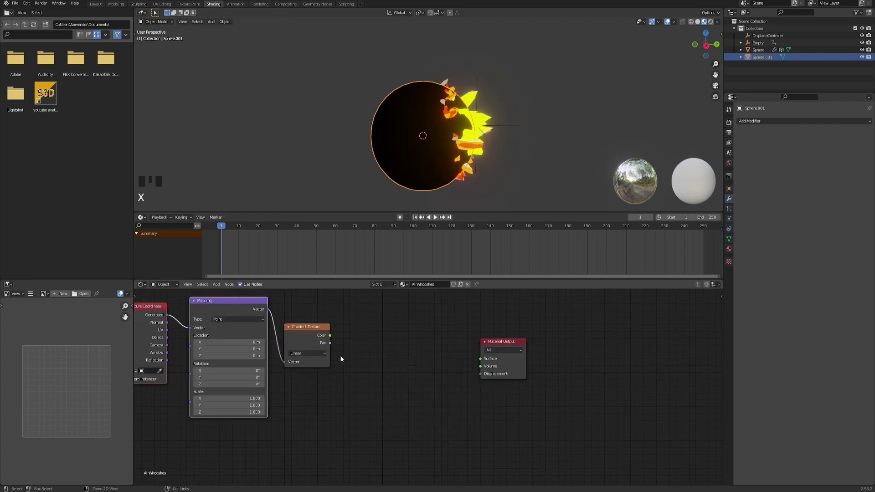
pyautogui.moveTo(340, 354); pyautogui.dragTo(455, 406, button='middle')
pyautogui.press('g')
pyautogui.click(211, 383)
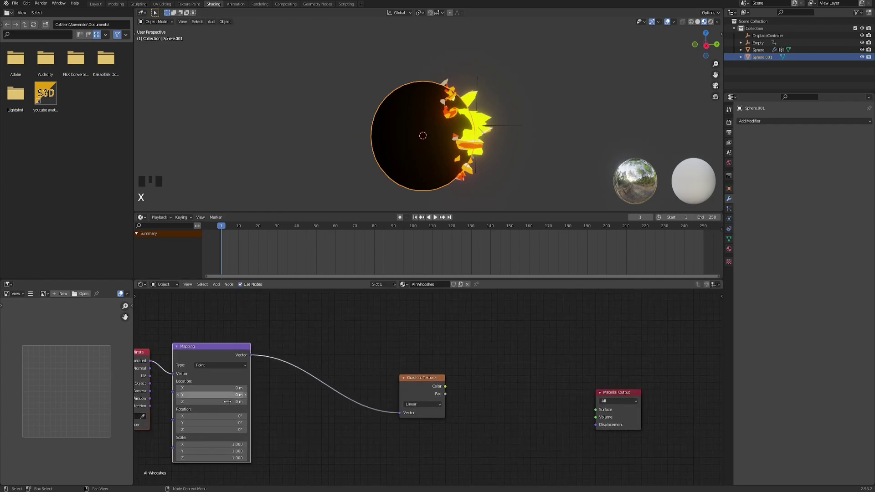
# Add a Noise Texture node below the connection between the Mapping and Gradient Texture nodes
pyautogui.moveTo(362, 453); pyautogui.dragTo(403, 387, button='middle')
pyautogui.press('F3')
pyautogui.write('noise')
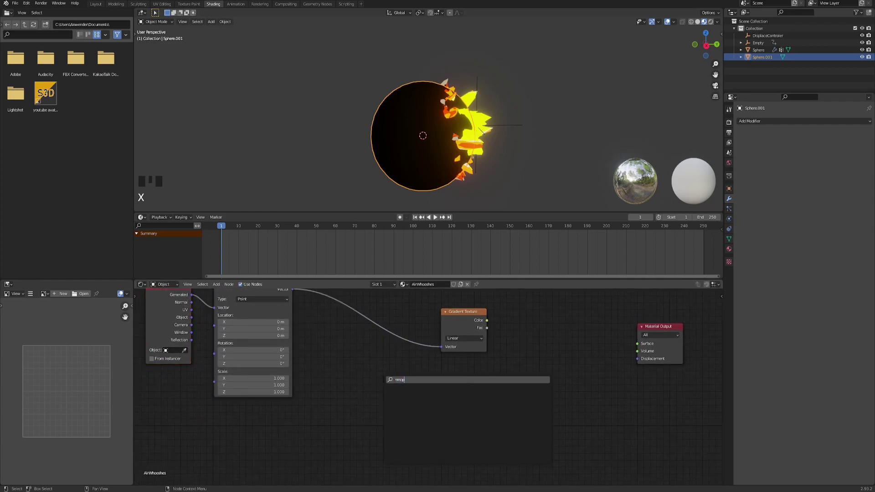
pyautogui.press('Down')
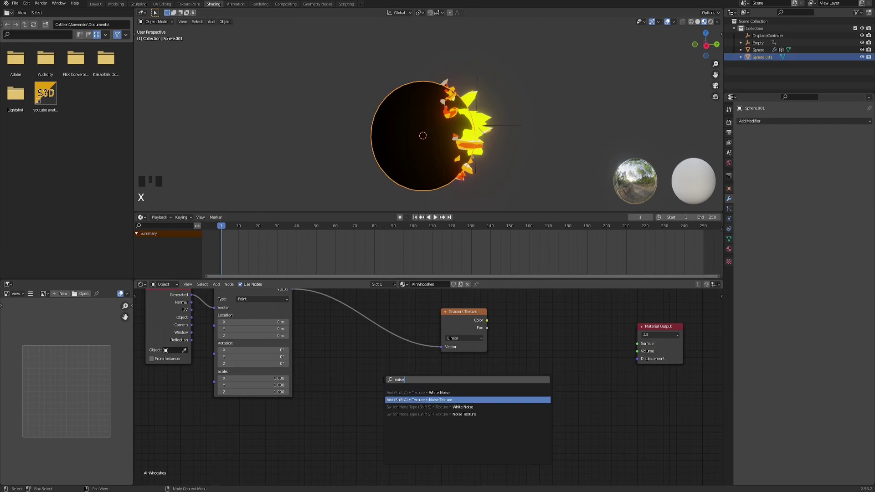
pyautogui.press('Return')
pyautogui.click(319, 383)
# Add a MixRGB node with Mapping Vector into Color1, Noise Color into Color2, and its output into the Gradient Texture's Vector
pyautogui.press('F3')
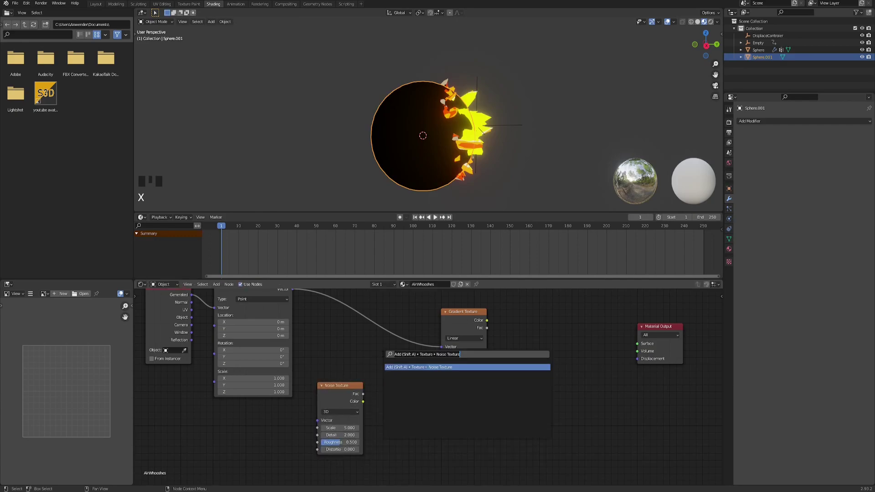
pyautogui.write('mixrg')
pyautogui.press('Return')
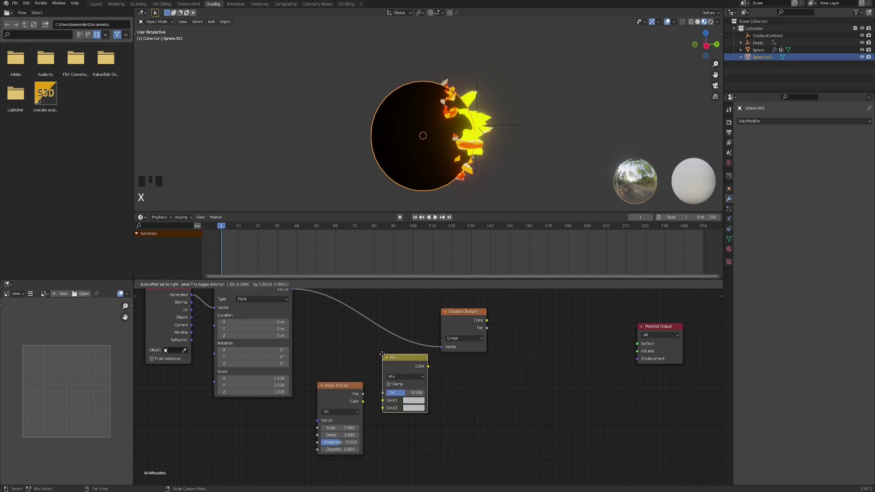
pyautogui.click(382, 355)
pyautogui.moveTo(358, 406); pyautogui.dragTo(386, 408)
pyautogui.moveTo(305, 317); pyautogui.dragTo(307, 342, button='middle')
pyautogui.moveTo(294, 314); pyautogui.dragTo(387, 424)
pyautogui.moveTo(418, 386); pyautogui.dragTo(467, 347)
pyautogui.keyDown('ctrl'); pyautogui.keyDown('shift'); pyautogui.click(469, 343); pyautogui.keyUp('shift'); pyautogui.keyUp('ctrl')
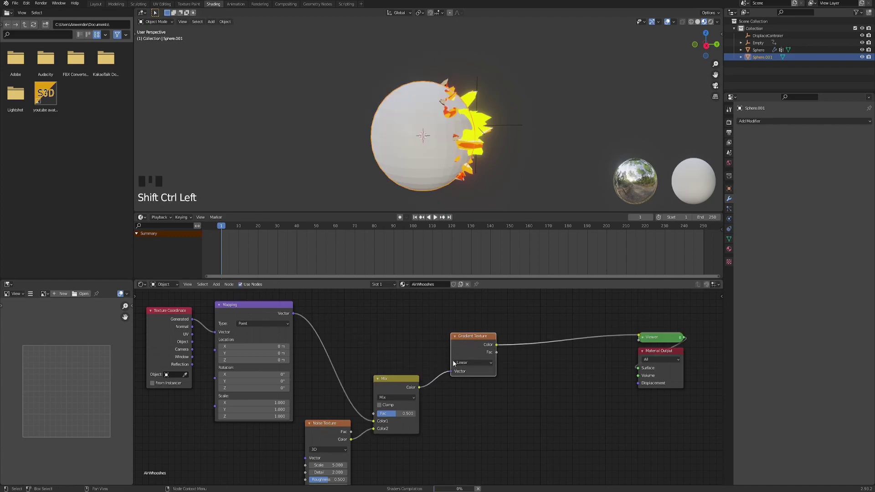
pyautogui.hotkey('ctrl', 'z')
pyautogui.hotkey('ctrl', 'z')
pyautogui.hotkey('ctrl', 'z')
# Set the mix node's blending mode to Linear Light with a factor of about 0.208 and preview the Gradient Texture
pyautogui.click(388, 385)
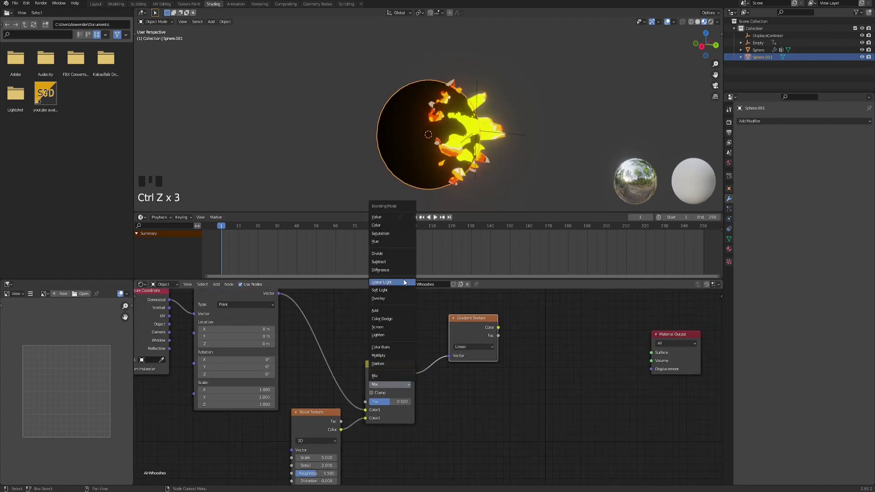
pyautogui.click(386, 283)
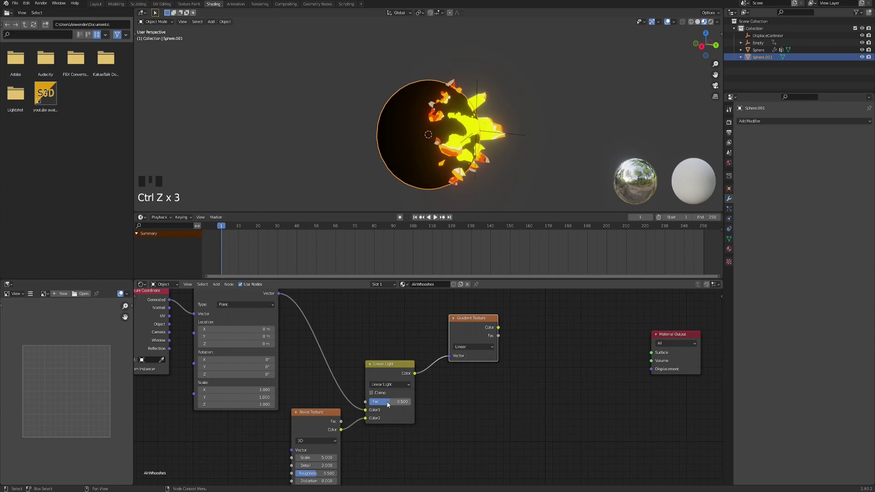
pyautogui.moveTo(390, 405); pyautogui.dragTo(381, 405)
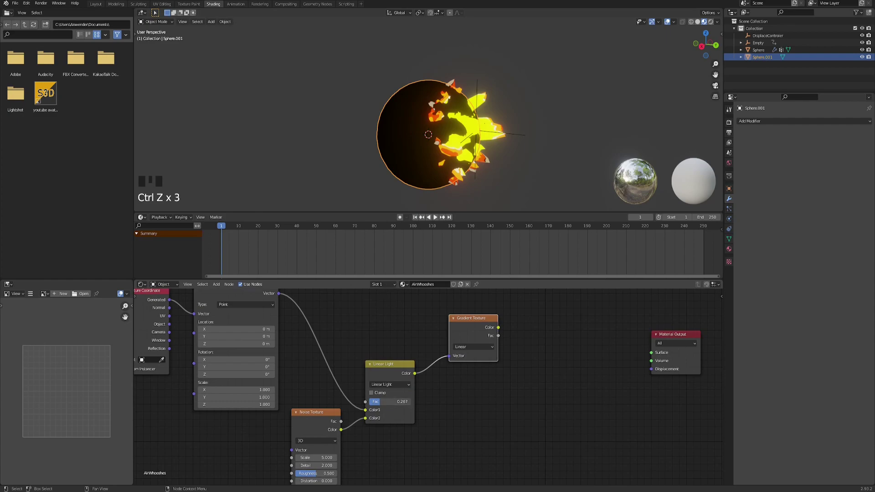
pyautogui.keyDown('ctrl'); pyautogui.keyDown('shift'); pyautogui.click(464, 330); pyautogui.keyUp('shift'); pyautogui.keyUp('ctrl')
# Feed the Mapping node from the Object texture coordinates instead of Generated and inspect the gradient on the sphere
pyautogui.moveTo(338, 354); pyautogui.dragTo(525, 381, button='middle')
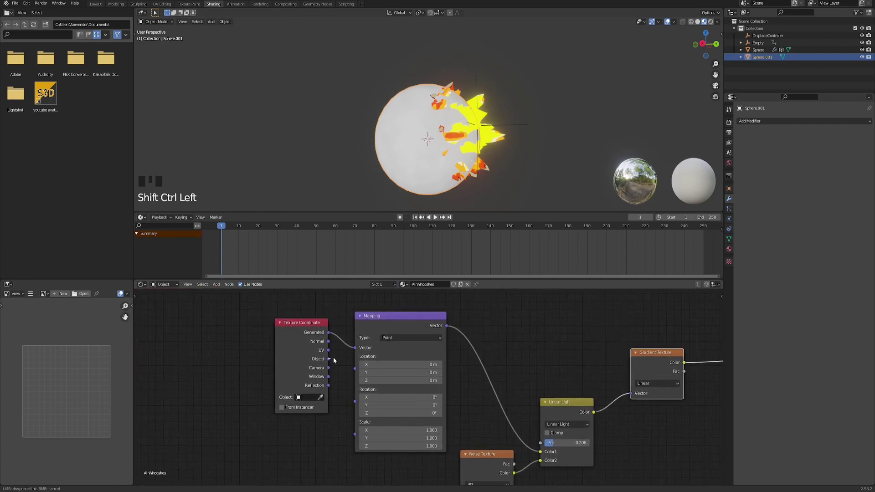
pyautogui.moveTo(354, 348); pyautogui.dragTo(355, 348)
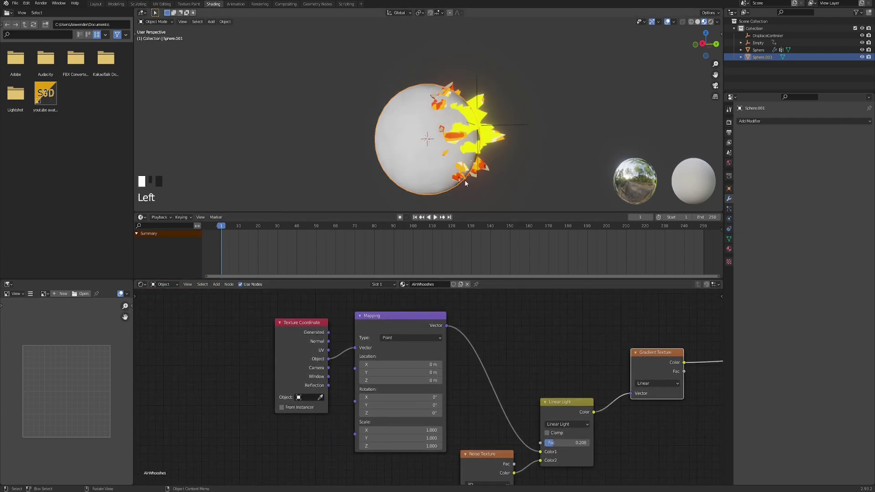
pyautogui.moveTo(464, 180)
pyautogui.mouseDown(button='middle')
pyautogui.moveTo(481, 149)
pyautogui.moveTo(496, 174)
pyautogui.mouseUp(button='middle')
pyautogui.keyDown('shift'); pyautogui.moveTo(421, 142); pyautogui.dragTo(429, 81, button='middle'); pyautogui.keyUp('shift')
pyautogui.moveTo(407, 127); pyautogui.dragTo(392, 92, button='middle')
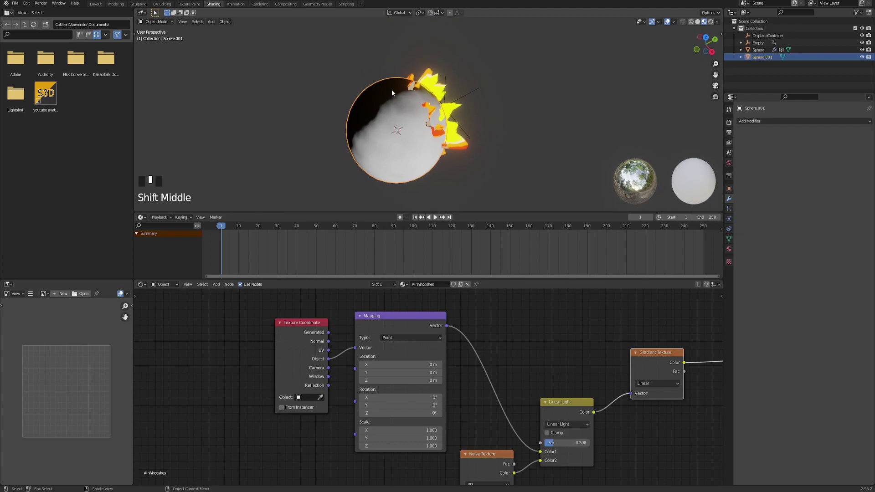
pyautogui.moveTo(401, 167)
pyautogui.mouseDown(button='middle')
pyautogui.moveTo(429, 130)
pyautogui.moveTo(406, 174)
pyautogui.mouseUp(button='middle')
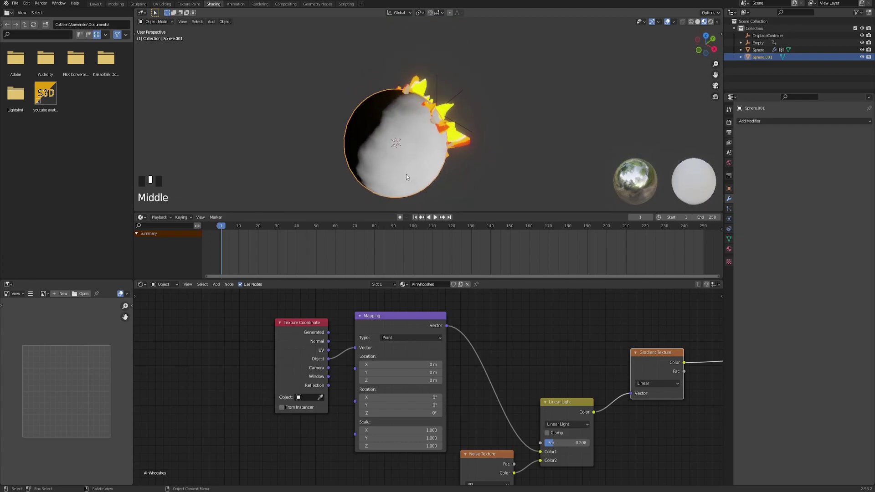
# Set the Mapping node's Z rotation to 90° and check the gradient's direction on the sphere
pyautogui.moveTo(424, 405); pyautogui.dragTo(437, 405)
pyautogui.hotkey('ctrl', 'z')
pyautogui.click(381, 413)
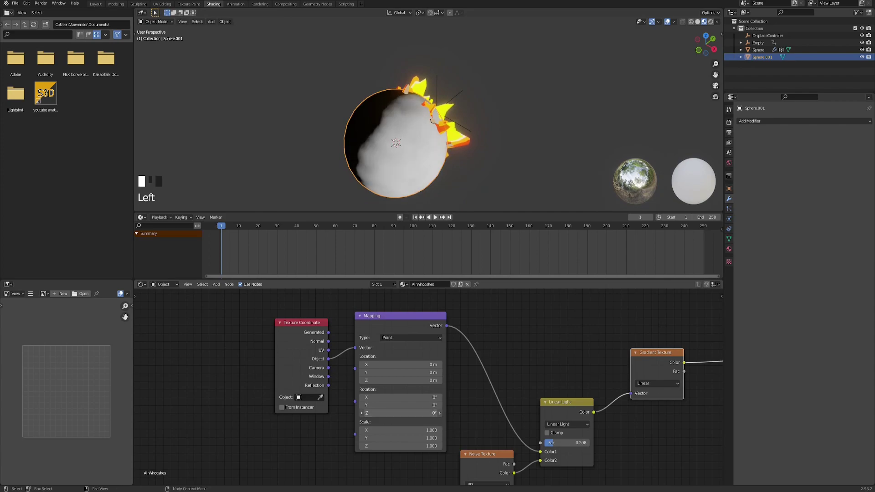
pyautogui.write('90')
pyautogui.press('Return')
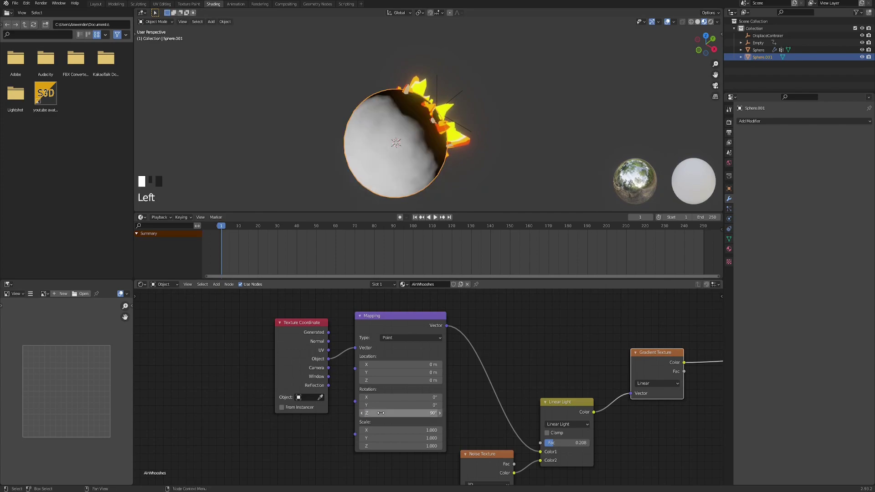
pyautogui.moveTo(412, 168); pyautogui.dragTo(394, 150, button='middle')
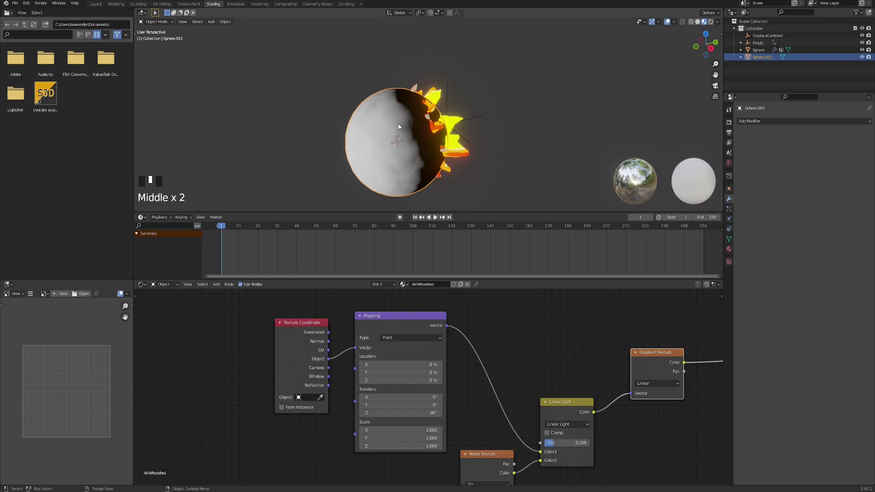
pyautogui.moveTo(545, 343); pyautogui.dragTo(538, 333, button='middle')
pyautogui.moveTo(406, 62); pyautogui.dragTo(409, 127, button='middle')
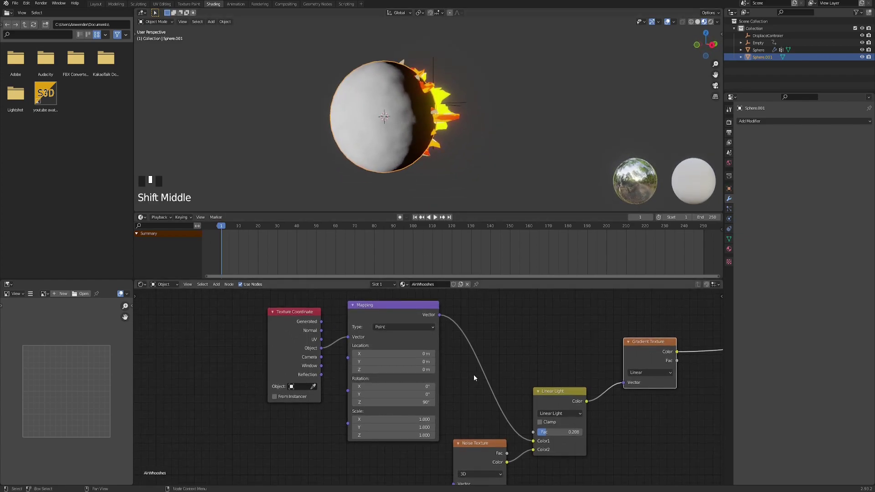
# Set the Noise Texture's scale to 2 and the Linear Light factor to about 0.342
pyautogui.moveTo(530, 354); pyautogui.dragTo(418, 454, button='middle')
pyautogui.moveTo(411, 390); pyautogui.dragTo(412, 427, button='middle')
pyautogui.scroll(1, 394, 446)
pyautogui.click(370, 437)
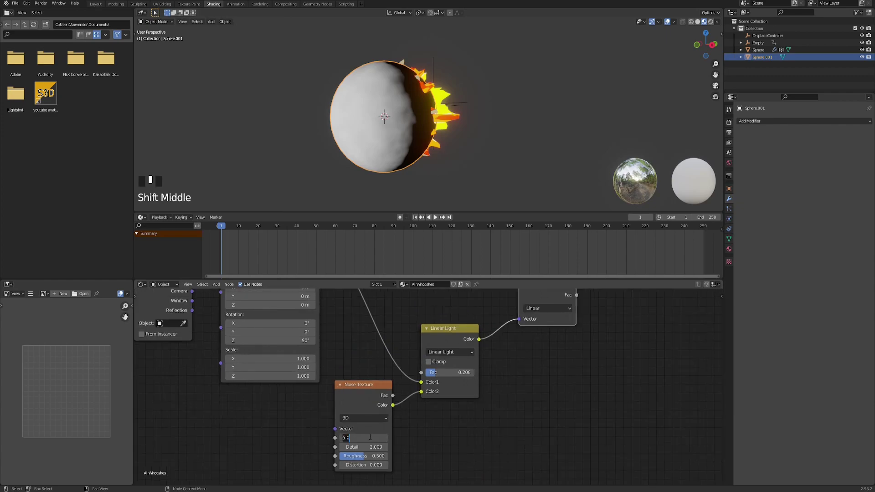
pyautogui.write('2')
pyautogui.press('Return')
pyautogui.scroll(1, 390, 437)
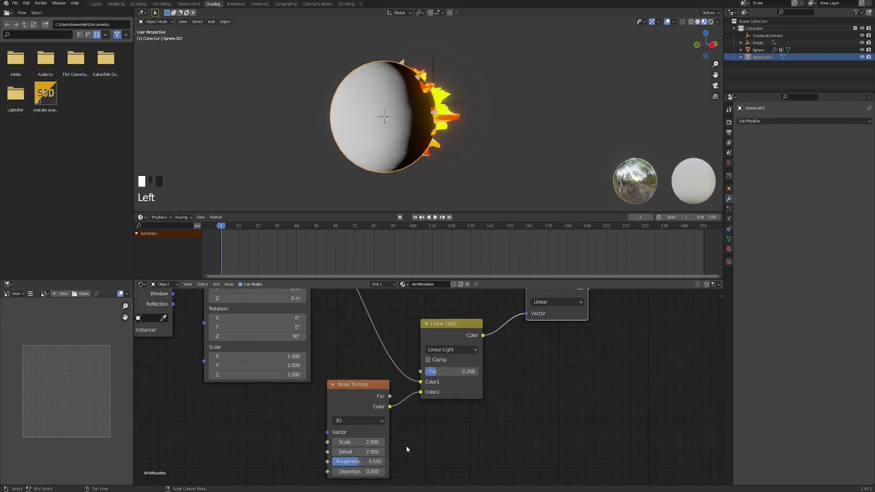
pyautogui.scroll(-1, 431, 392)
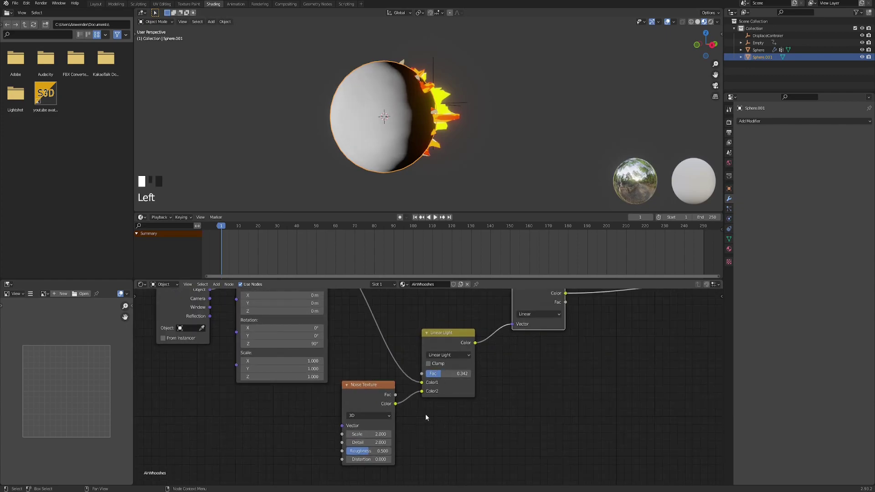
# Raise the Noise Texture's distortion to about 1.87 and its roughness to about 0.794
pyautogui.moveTo(370, 459); pyautogui.dragTo(418, 459)
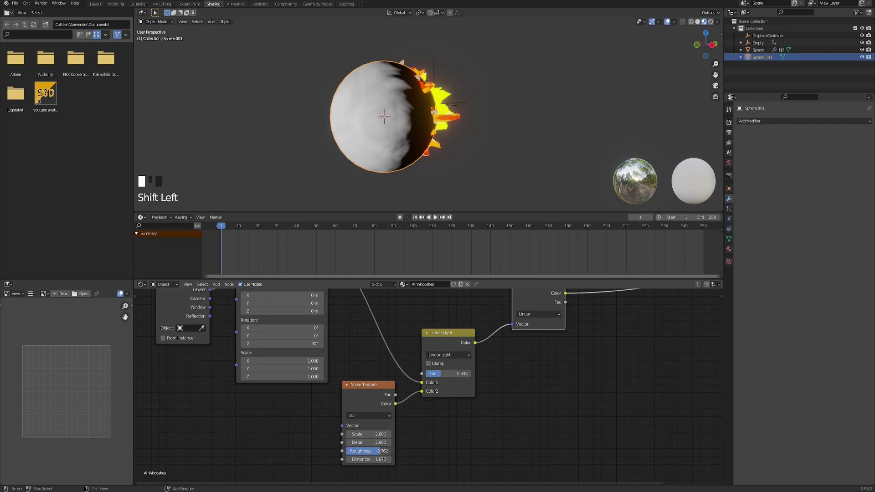
pyautogui.keyDown('shift'); pyautogui.moveTo(382, 451); pyautogui.dragTo(384, 452); pyautogui.keyUp('shift')
pyautogui.moveTo(429, 173); pyautogui.dragTo(416, 197, button='middle')
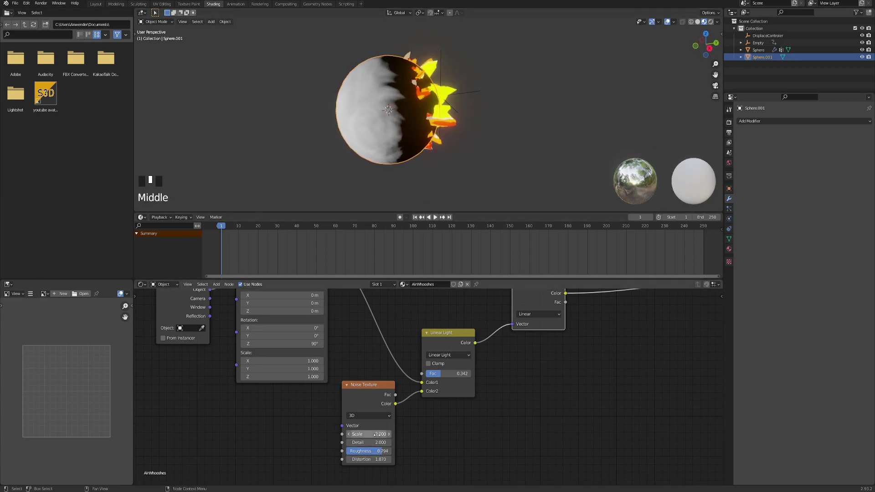
# Switch the Noise Texture to 4D and drive its W value with #frame/50
pyautogui.click(367, 416)
pyautogui.click(364, 452)
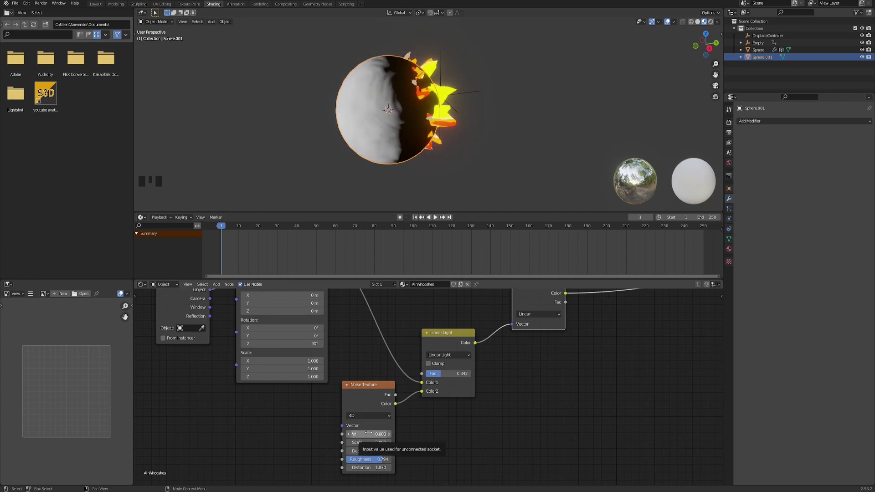
pyautogui.click(369, 434)
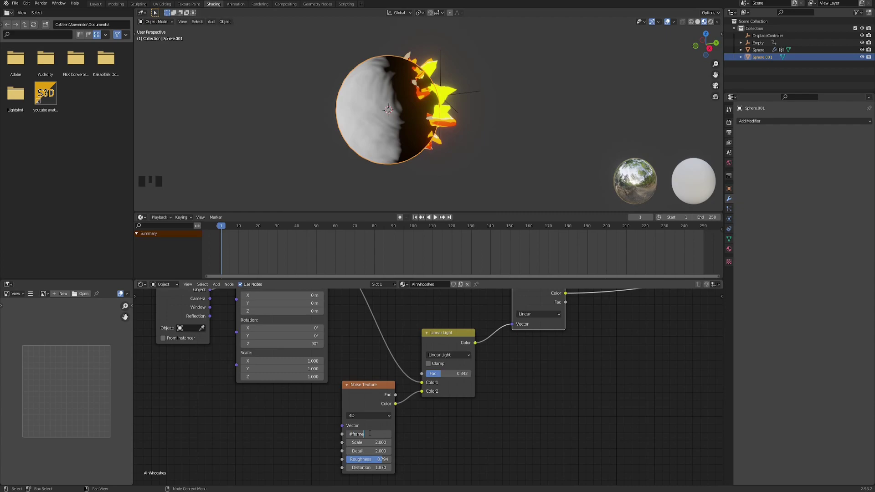
pyautogui.write('#frame/50')
pyautogui.press('Return')
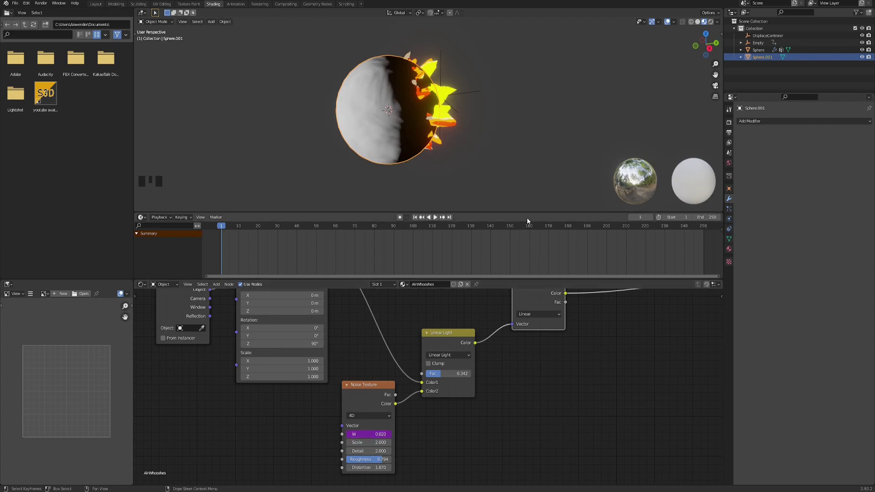
# Play the animation to check the moving noise gradient on the outer sphere from several angles
pyautogui.click(430, 218)
pyautogui.click(435, 218)
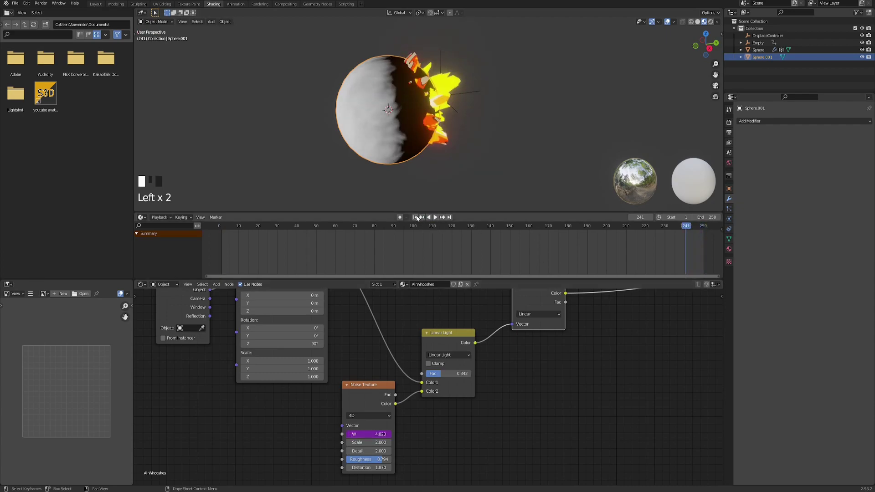
pyautogui.click(436, 218)
pyautogui.click(406, 141)
pyautogui.moveTo(406, 116); pyautogui.dragTo(442, 124, button='middle')
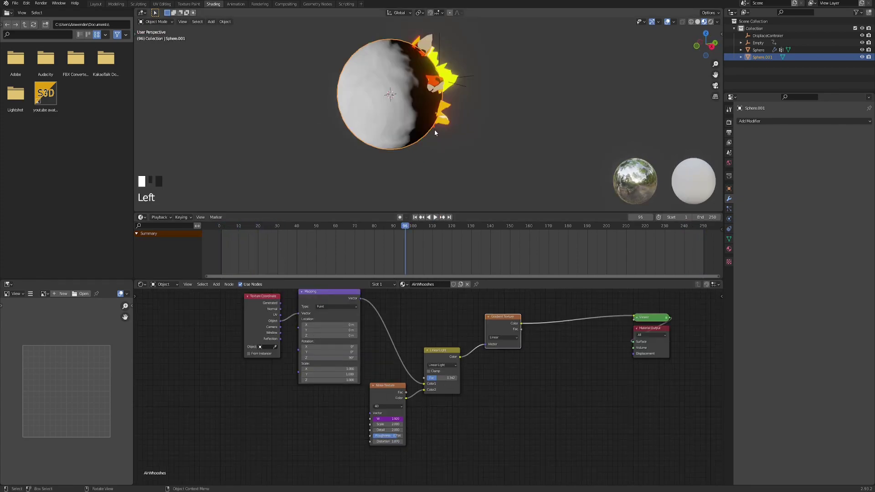
pyautogui.moveTo(434, 130); pyautogui.dragTo(397, 187, button='middle')
pyautogui.scroll(-1, 397, 186)
pyautogui.scroll(-2, 404, 409)
pyautogui.moveTo(404, 408); pyautogui.dragTo(379, 428, button='middle')
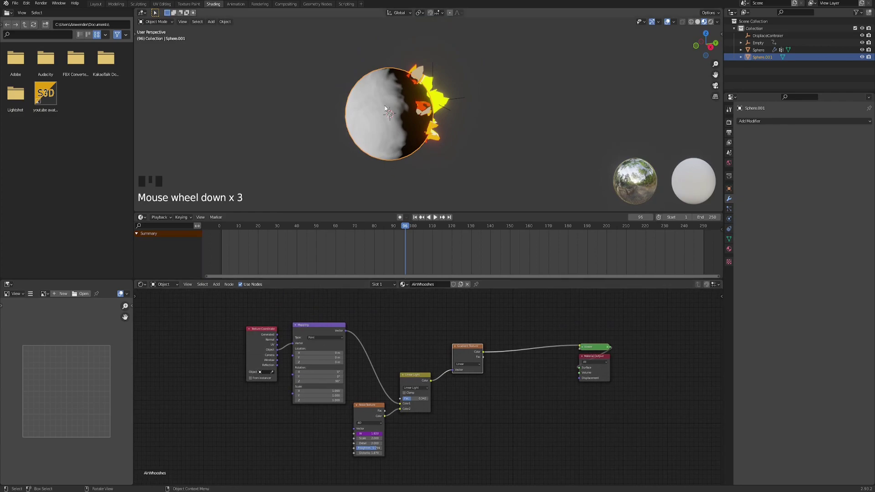
pyautogui.moveTo(384, 105); pyautogui.dragTo(402, 107, button='middle')
pyautogui.moveTo(360, 129); pyautogui.dragTo(338, 120, button='middle')
# Move the coordinate, mapping, noise, mix and gradient nodes together farther away from the Material Output
pyautogui.moveTo(504, 377); pyautogui.dragTo(420, 367, button='middle')
pyautogui.scroll(-2, 421, 368)
pyautogui.moveTo(162, 308); pyautogui.dragTo(395, 458)
pyautogui.press('g')
pyautogui.click(340, 416)
# Add a Transparent BSDF node between the Gradient Texture and the Material Output
pyautogui.press('F3')
pyautogui.write('transpa')
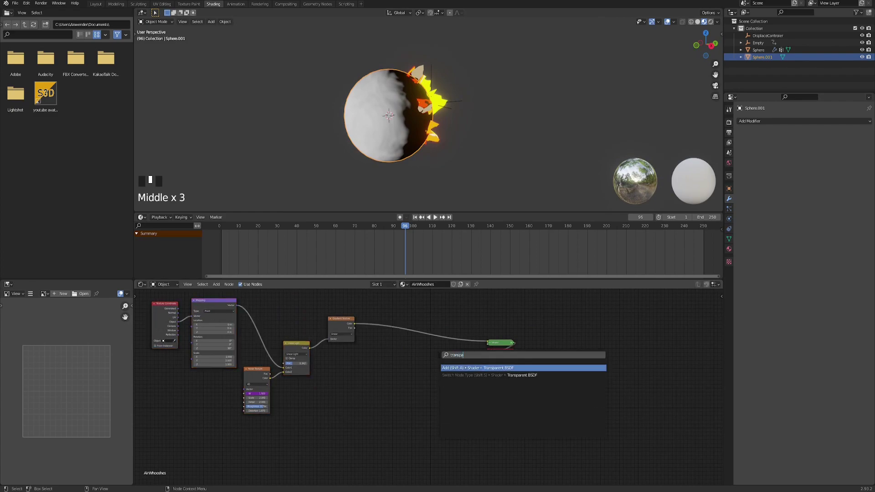
pyautogui.press('space')
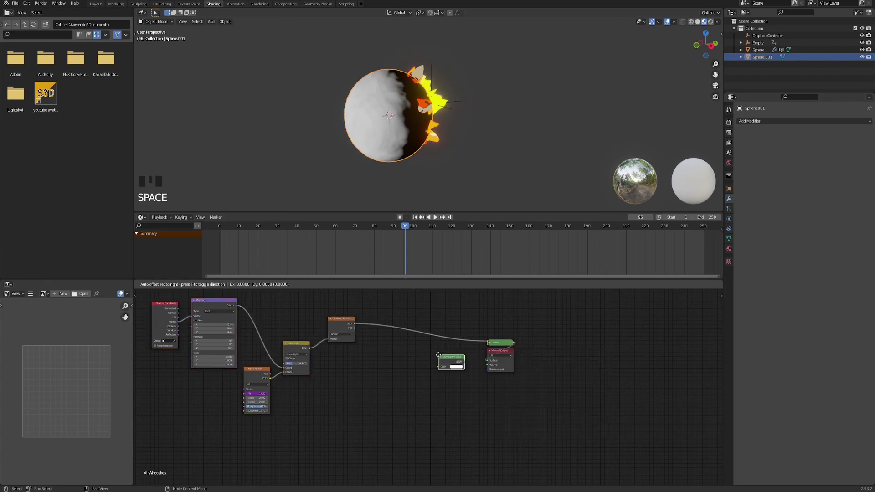
pyautogui.click(390, 345)
pyautogui.scroll(1, 460, 379)
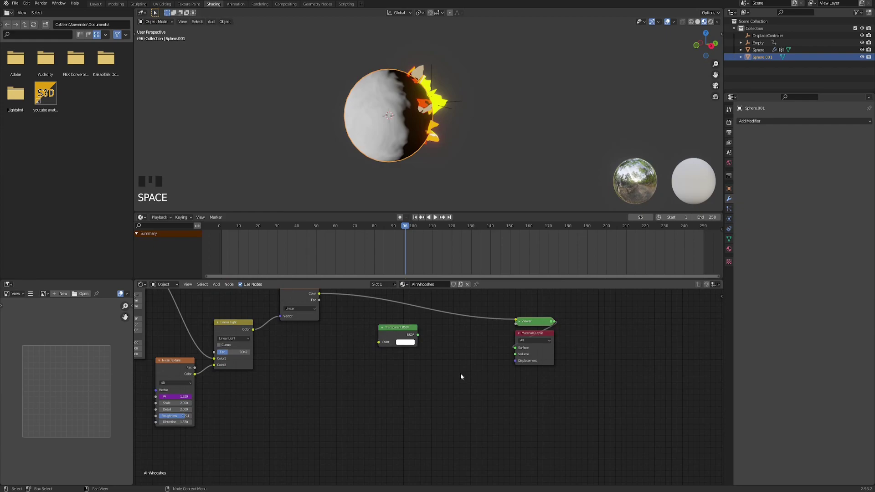
# Add an Emission node and place it just below the Transparent BSDF
pyautogui.press('F3')
pyautogui.write('emis')
pyautogui.press('Return')
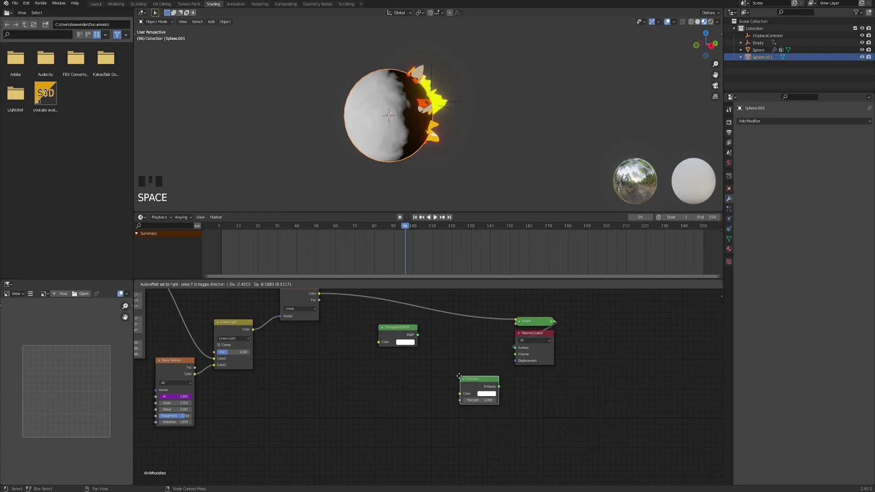
pyautogui.click(459, 374)
pyautogui.moveTo(483, 379); pyautogui.dragTo(409, 366)
pyautogui.scroll(3, 436, 352)
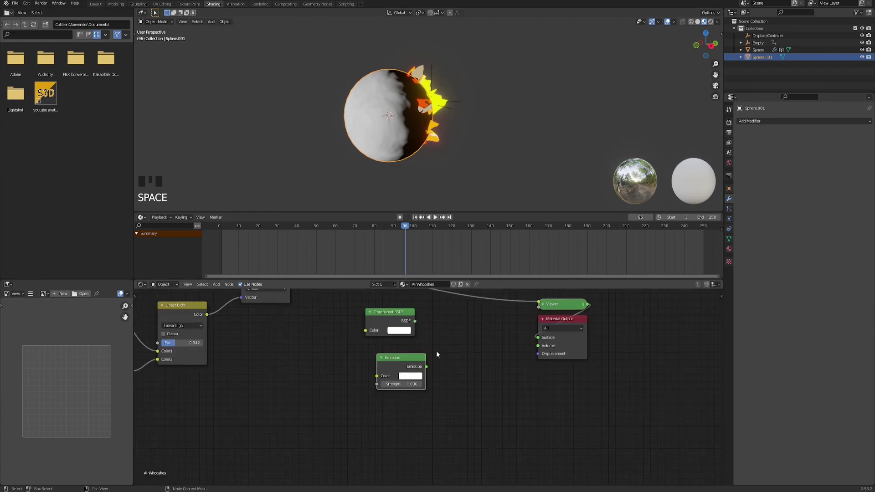
# Add a Mix Shader node between the Transparent BSDF and Emission nodes and the Material Output
pyautogui.click(485, 352)
pyautogui.press('F3')
pyautogui.write('mix shad')
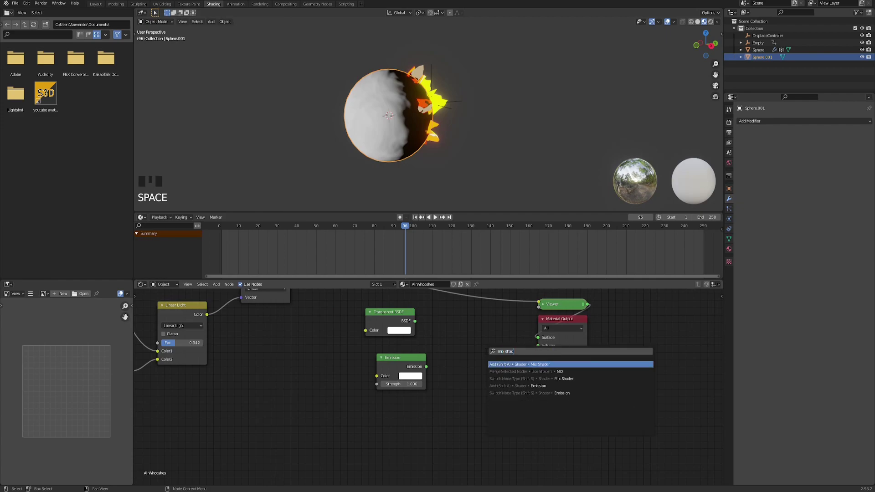
pyautogui.write('er')
pyautogui.press('Return')
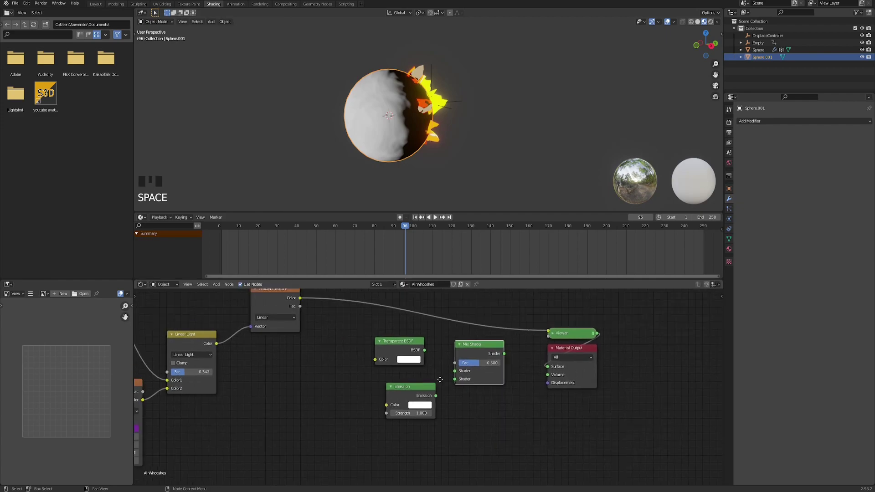
pyautogui.click(459, 352)
# Combine Transparent BSDF and Emission in the Mix Shader with the Gradient Texture color as factor, and feed the result to the Material Output surface
pyautogui.click(447, 383)
pyautogui.moveTo(459, 390); pyautogui.dragTo(459, 380)
pyautogui.moveTo(297, 323); pyautogui.dragTo(311, 340, button='middle')
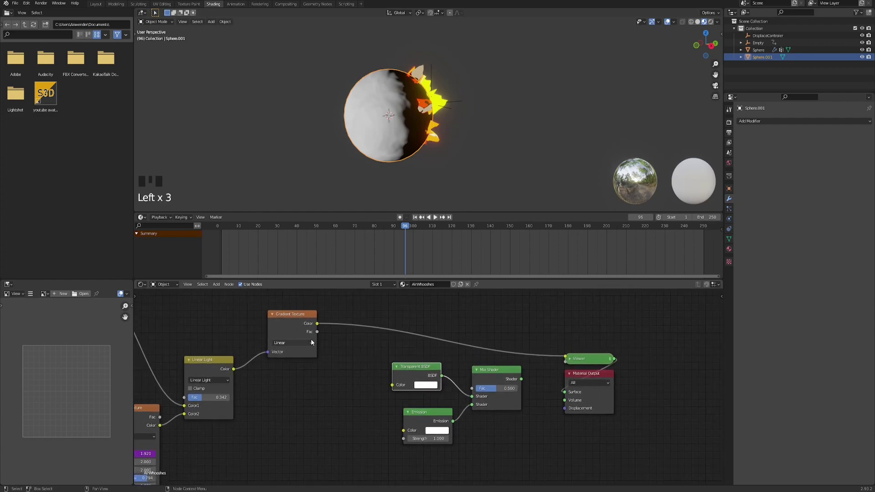
pyautogui.moveTo(320, 324); pyautogui.dragTo(472, 388)
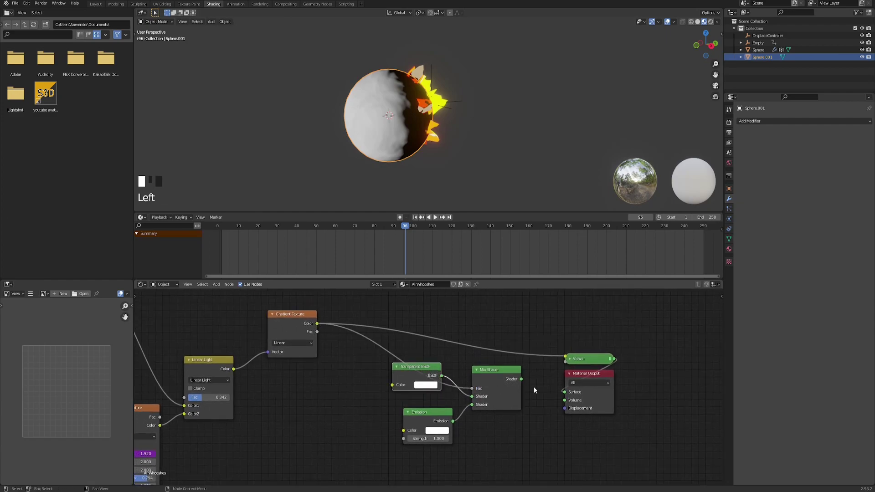
pyautogui.keyDown('ctrl'); pyautogui.keyDown('shift'); pyautogui.click(491, 377); pyautogui.keyUp('shift'); pyautogui.keyUp('ctrl')
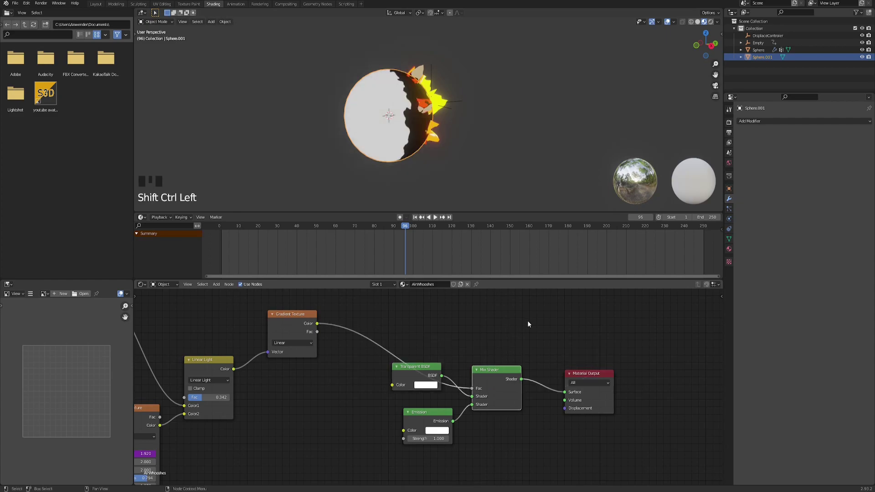
# Set the AirWhooshes material's blend mode to Alpha Clip and check the transparency on the outer sphere
pyautogui.click(729, 250)
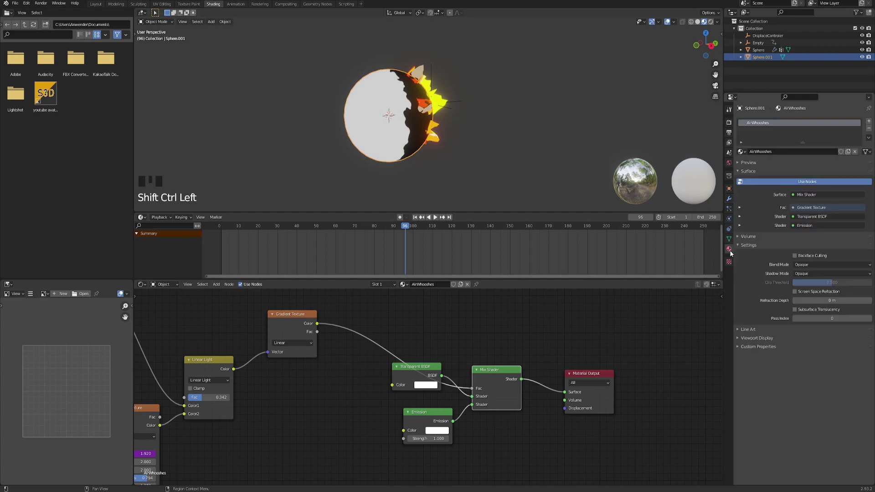
pyautogui.click(805, 265)
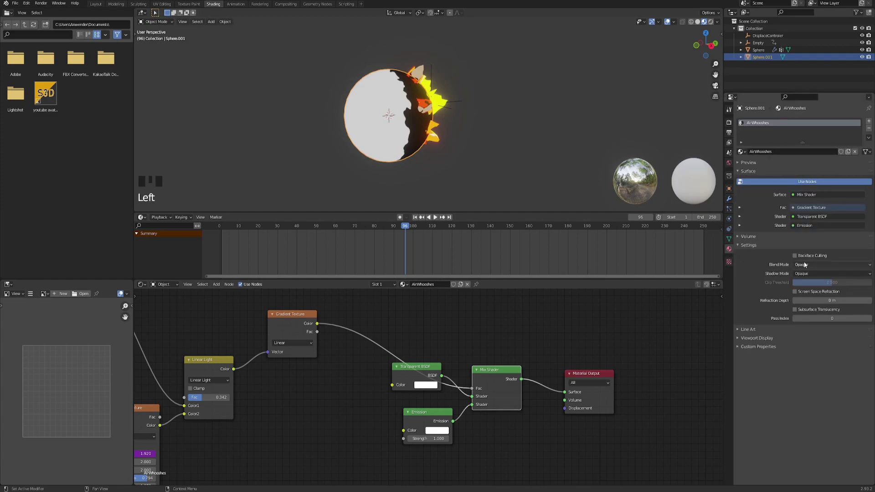
pyautogui.click(821, 266)
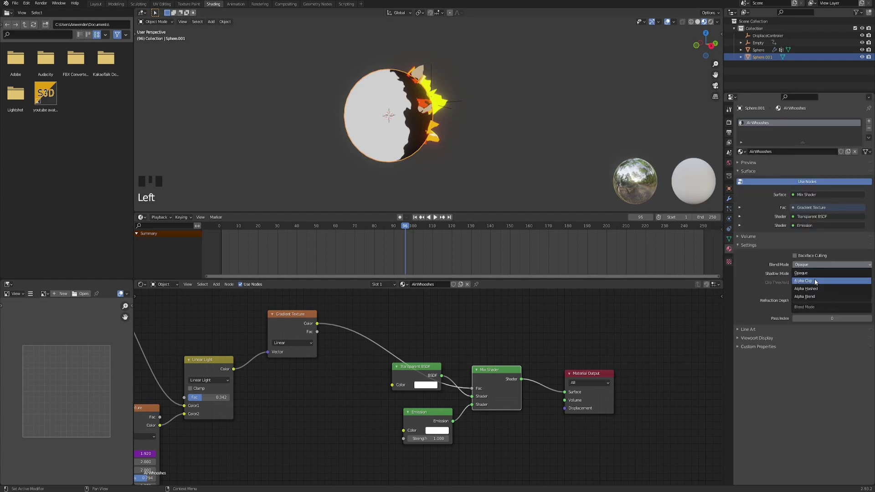
pyautogui.click(816, 281)
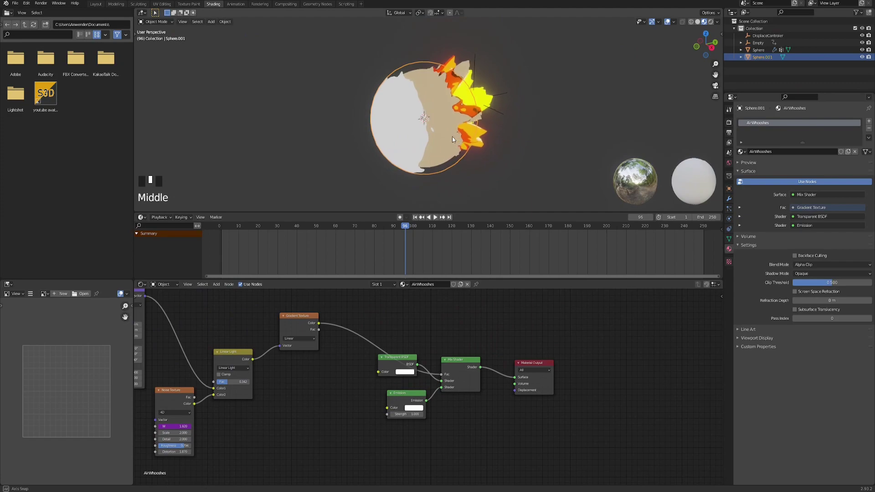
pyautogui.scroll(2, 437, 142)
pyautogui.moveTo(452, 140); pyautogui.dragTo(429, 116, button='middle')
pyautogui.scroll(-2, 430, 116)
# Duplicate the Texture Coordinate, Mapping, Noise Texture and Linear Light nodes and place the copies below the original chain
pyautogui.moveTo(317, 378); pyautogui.dragTo(444, 294, button='middle')
pyautogui.moveTo(326, 404); pyautogui.dragTo(428, 367, button='middle')
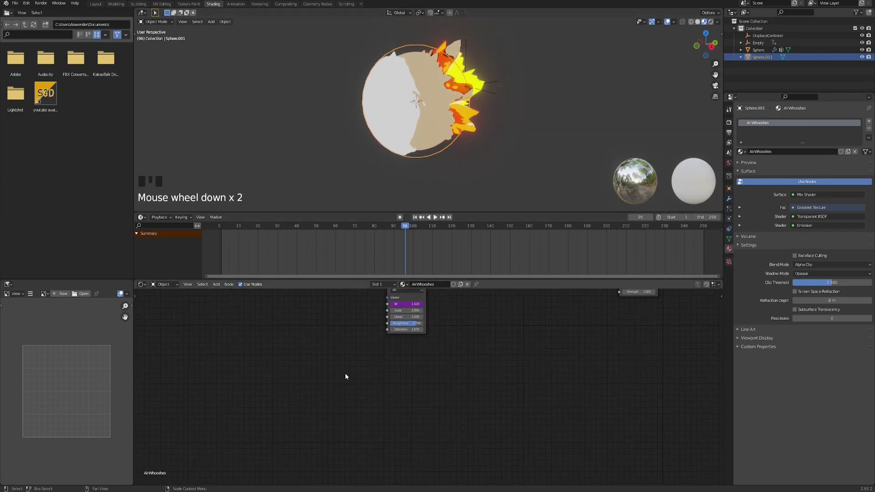
pyautogui.scroll(-4, 347, 379)
pyautogui.moveTo(363, 390)
pyautogui.mouseDown(button='middle')
pyautogui.moveTo(356, 364)
pyautogui.moveTo(308, 470)
pyautogui.mouseUp(button='middle')
pyautogui.moveTo(244, 325); pyautogui.dragTo(409, 426)
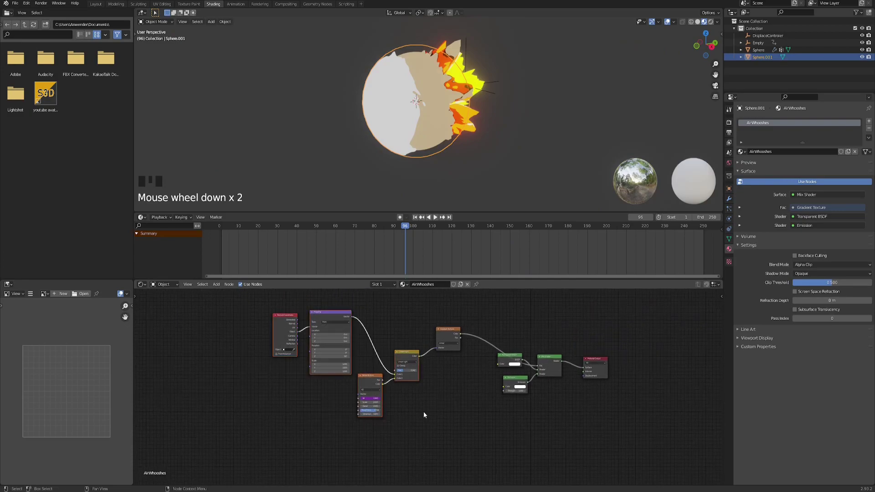
pyautogui.moveTo(412, 401); pyautogui.dragTo(386, 343, button='middle')
pyautogui.scroll(-1, 380, 344)
pyautogui.hotkey('shift', 'd')
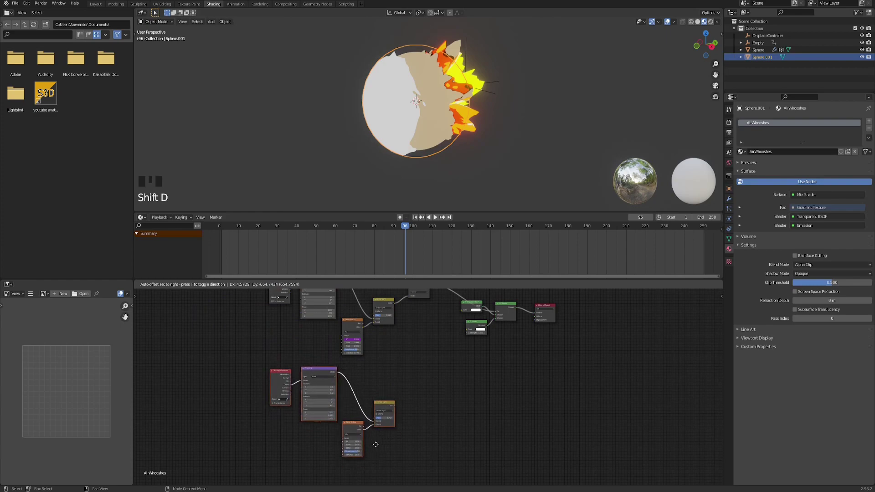
pyautogui.click(360, 463)
# Reset the duplicated Mapping node's Z rotation to 0°
pyautogui.scroll(2, 343, 420)
pyautogui.moveTo(304, 420); pyautogui.dragTo(383, 348, button='middle')
pyautogui.scroll(4, 379, 371)
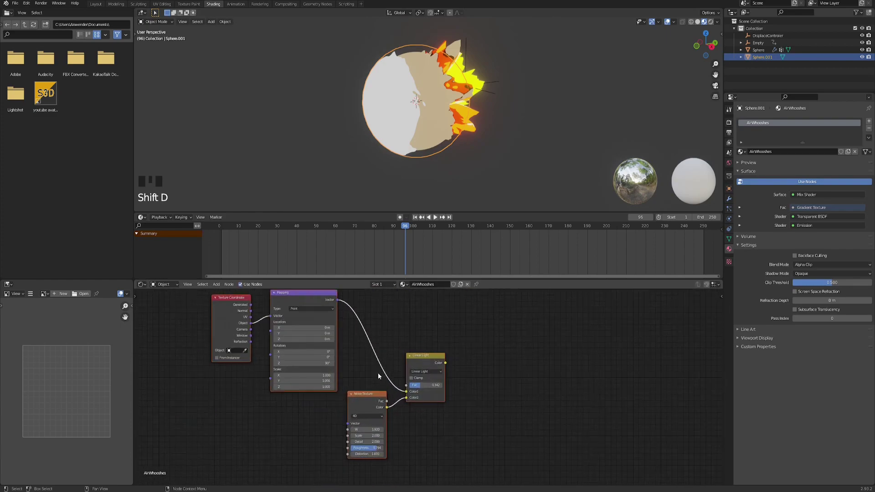
pyautogui.click(313, 362)
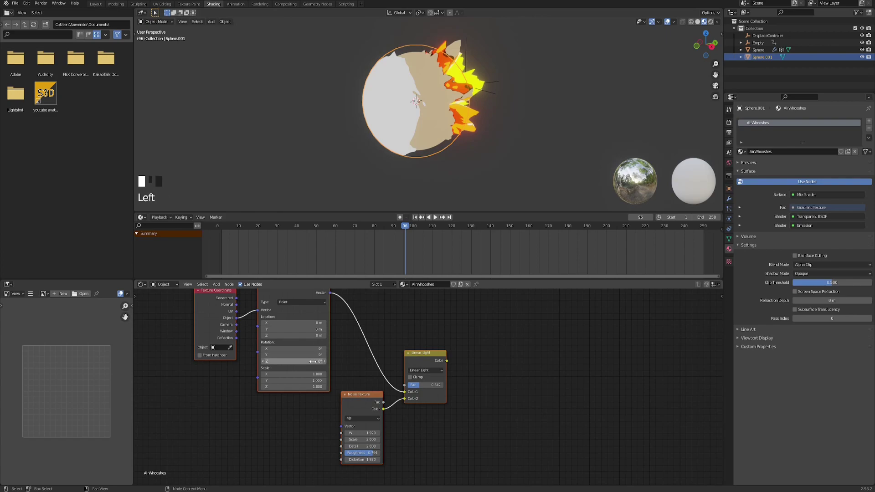
pyautogui.moveTo(400, 337); pyautogui.dragTo(338, 348, button='middle')
pyautogui.scroll(1, 324, 355)
pyautogui.click(360, 355)
pyautogui.scroll(-3, 357, 352)
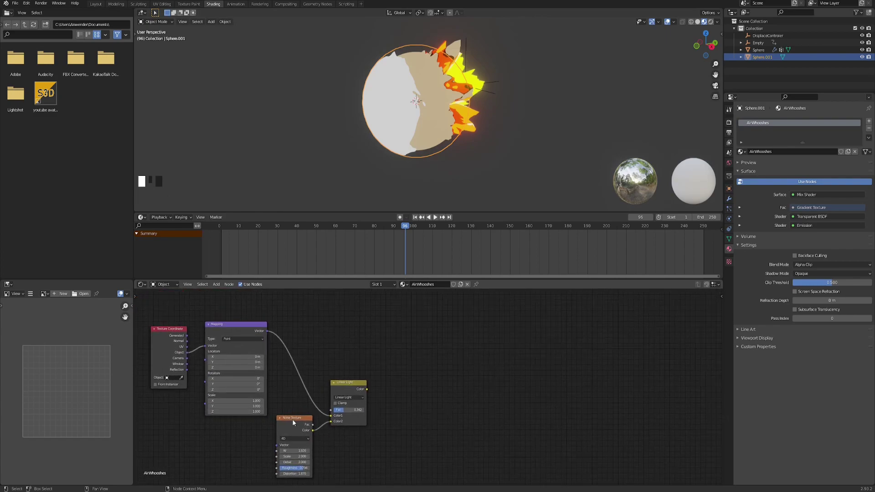
# Duplicate the lower Noise Texture, feed the Linear Light color into the copy's Vector, and preview that noise on the sphere
pyautogui.click(291, 422)
pyautogui.hotkey('shift', 'd')
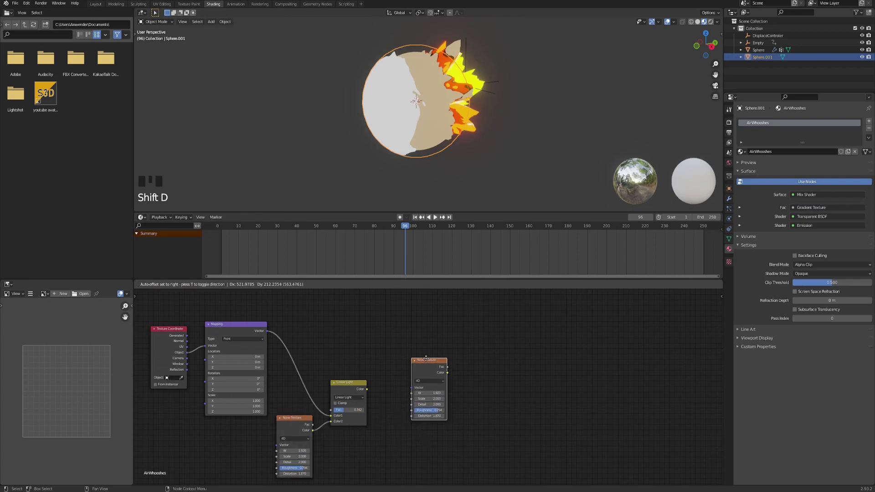
pyautogui.click(424, 347)
pyautogui.scroll(2, 347, 373)
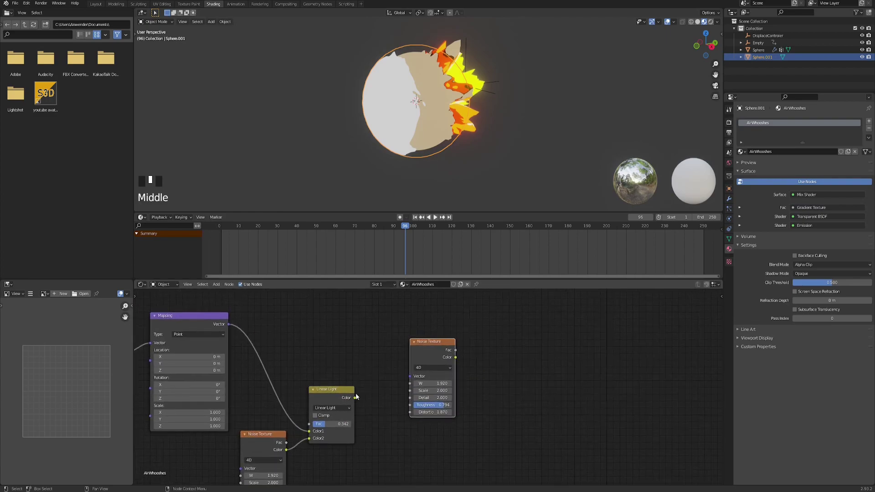
pyautogui.moveTo(356, 397); pyautogui.dragTo(410, 376)
pyautogui.keyDown('ctrl'); pyautogui.keyDown('shift'); pyautogui.click(431, 349); pyautogui.keyUp('shift'); pyautogui.keyUp('ctrl')
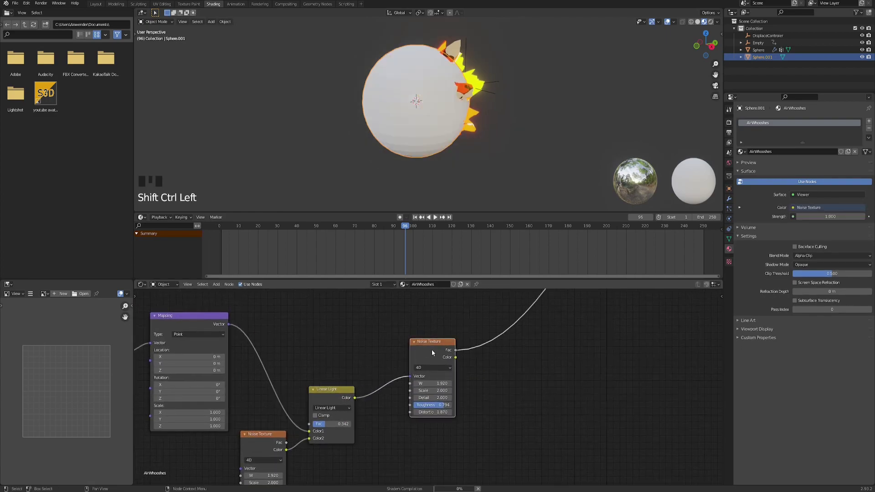
pyautogui.moveTo(401, 103)
pyautogui.mouseDown(button='middle')
pyautogui.moveTo(459, 125)
pyautogui.moveTo(421, 131)
pyautogui.moveTo(424, 84)
pyautogui.mouseUp(button='middle')
pyautogui.scroll(3, 422, 124)
pyautogui.moveTo(469, 87); pyautogui.dragTo(443, 70, button='middle')
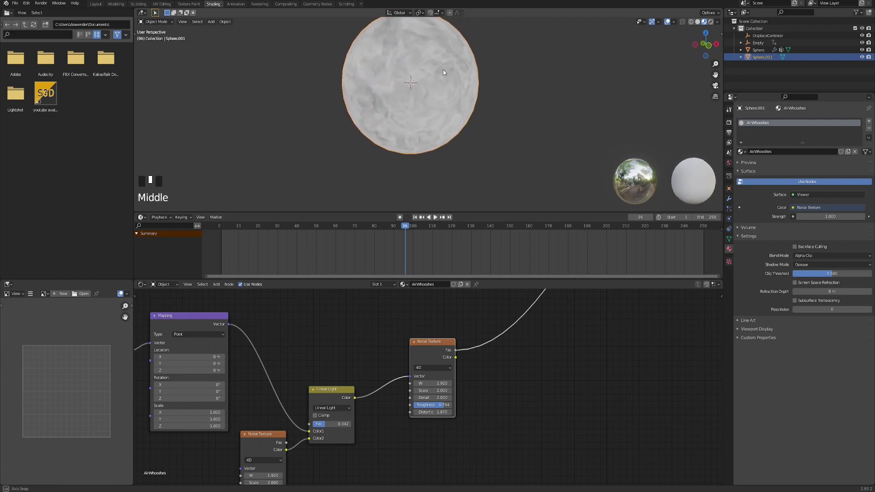
# Stretch the noise into streaks by setting the duplicated Mapping node's scale to X 0.380, Y 2.670 and Z 0.370
pyautogui.moveTo(223, 399); pyautogui.dragTo(393, 386, button='middle')
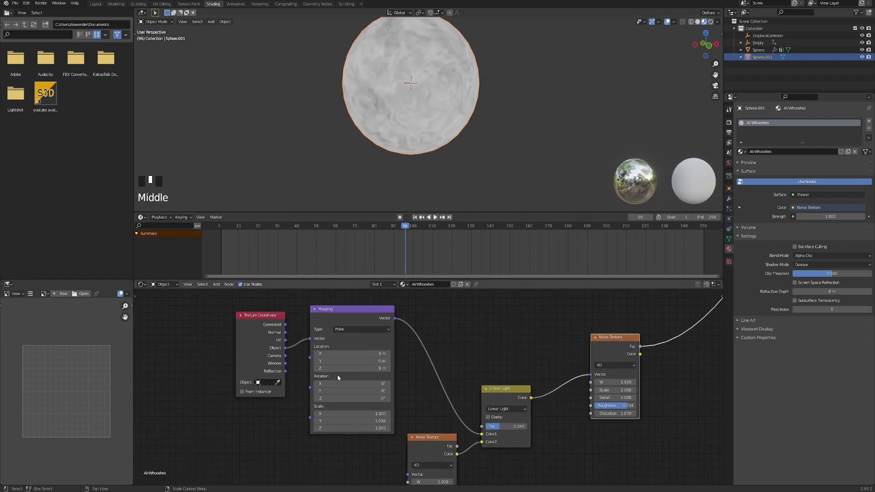
pyautogui.scroll(2, 356, 439)
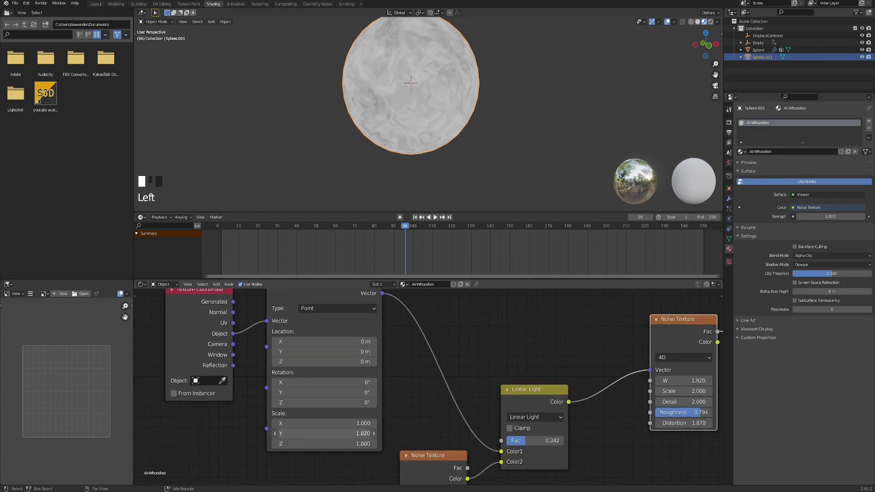
pyautogui.moveTo(347, 434); pyautogui.dragTo(474, 435)
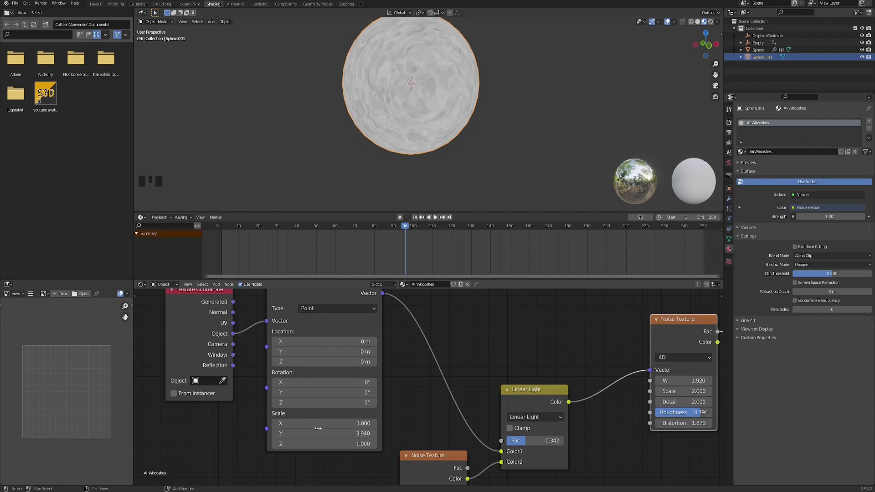
pyautogui.keyDown('shift'); pyautogui.moveTo(479, 434); pyautogui.dragTo(458, 435); pyautogui.keyUp('shift')
pyautogui.keyDown('shift'); pyautogui.moveTo(337, 424); pyautogui.dragTo(319, 433); pyautogui.keyUp('shift')
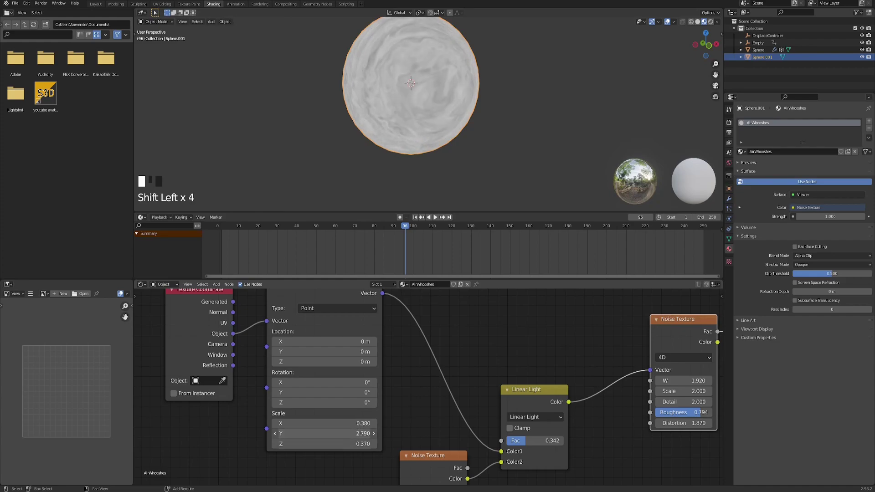
pyautogui.keyDown('shift'); pyautogui.moveTo(347, 434); pyautogui.dragTo(344, 434); pyautogui.keyUp('shift')
pyautogui.moveTo(480, 132); pyautogui.dragTo(363, 140, button='middle')
pyautogui.scroll(2, 396, 136)
pyautogui.scroll(1, 430, 81)
pyautogui.scroll(-1, 381, 148)
pyautogui.scroll(-3, 392, 325)
pyautogui.moveTo(419, 328); pyautogui.dragTo(389, 325, button='middle')
pyautogui.scroll(-1, 392, 347)
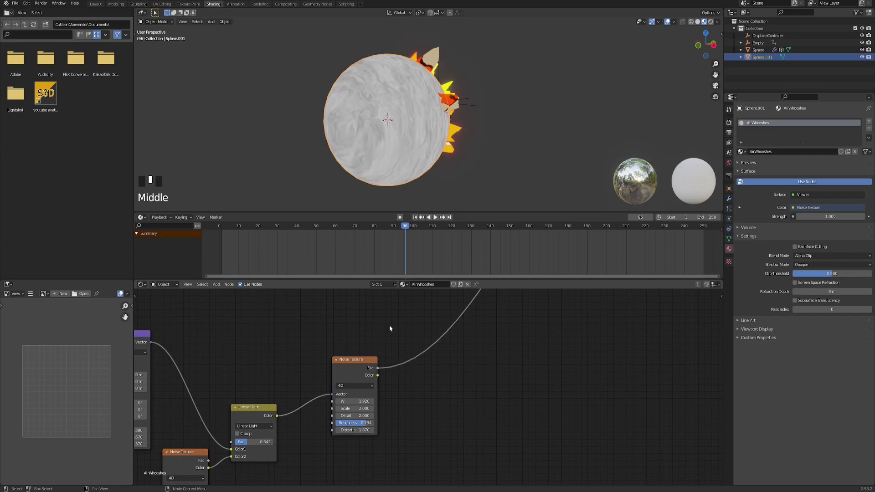
# Insert a ColorRamp node after the last Noise Texture in the duplicated chain
pyautogui.press('F3')
pyautogui.write('col')
pyautogui.write('ra')
pyautogui.click(424, 338)
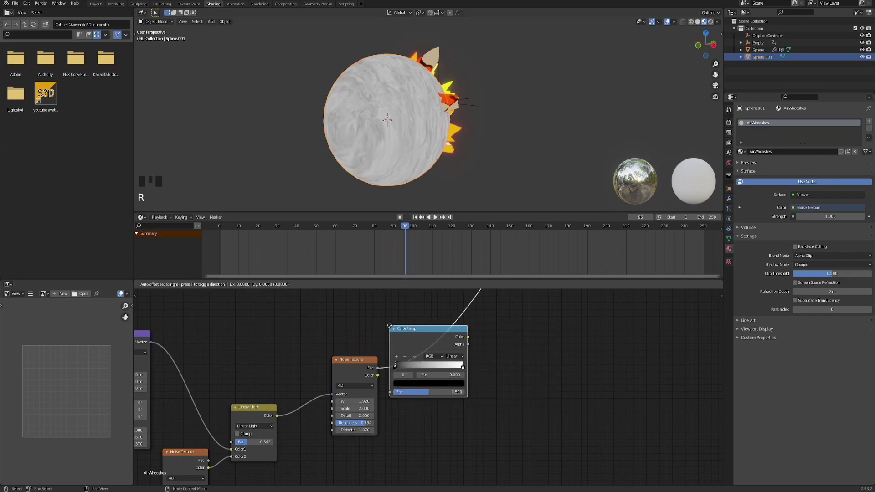
pyautogui.click(399, 349)
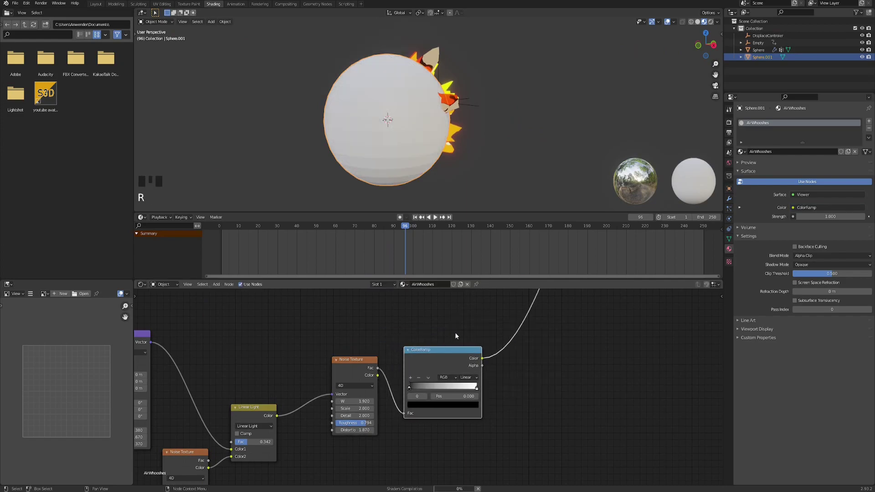
# Increase the streak contrast by moving the ColorRamp's black stop near the middle and its white stop to 0.877
pyautogui.scroll(1, 466, 327)
pyautogui.moveTo(356, 394); pyautogui.dragTo(436, 394)
pyautogui.moveTo(438, 394); pyautogui.dragTo(369, 457, button='middle')
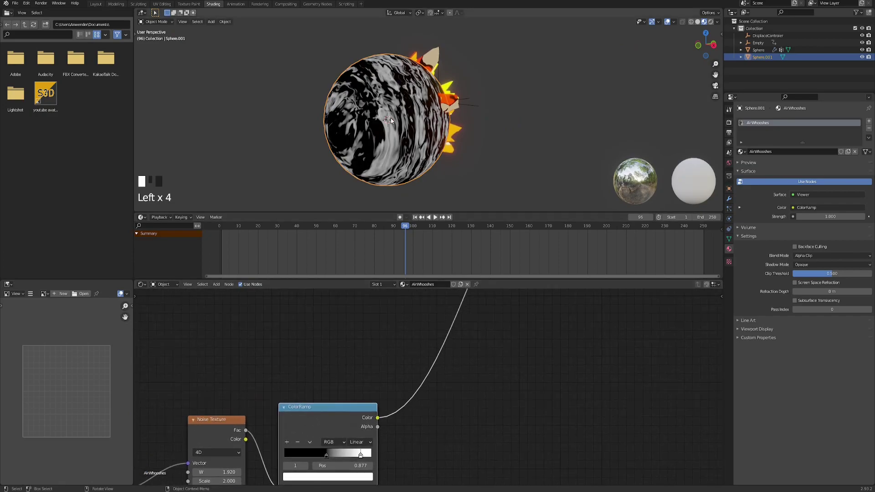
# Play the animation to check the streak texture on the outer sphere, and return to frame 1
pyautogui.moveTo(455, 137); pyautogui.dragTo(437, 206, button='middle')
pyautogui.scroll(-2, 384, 352)
pyautogui.click(435, 218)
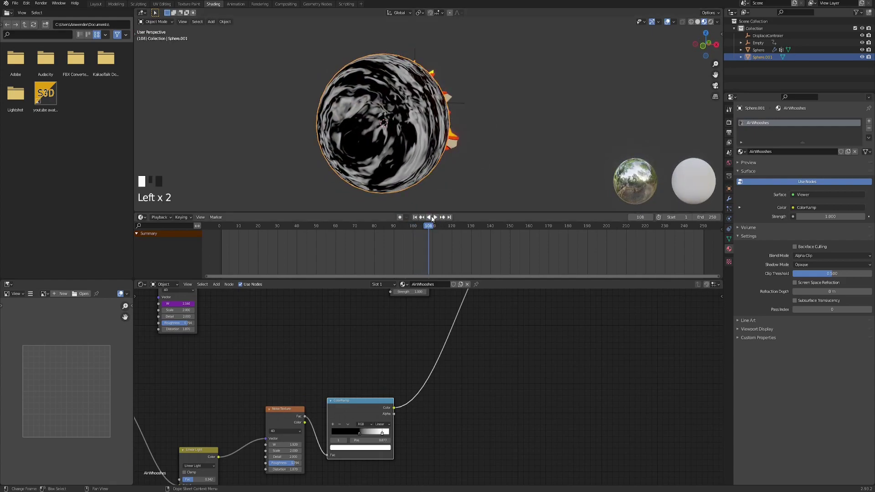
pyautogui.click(415, 218)
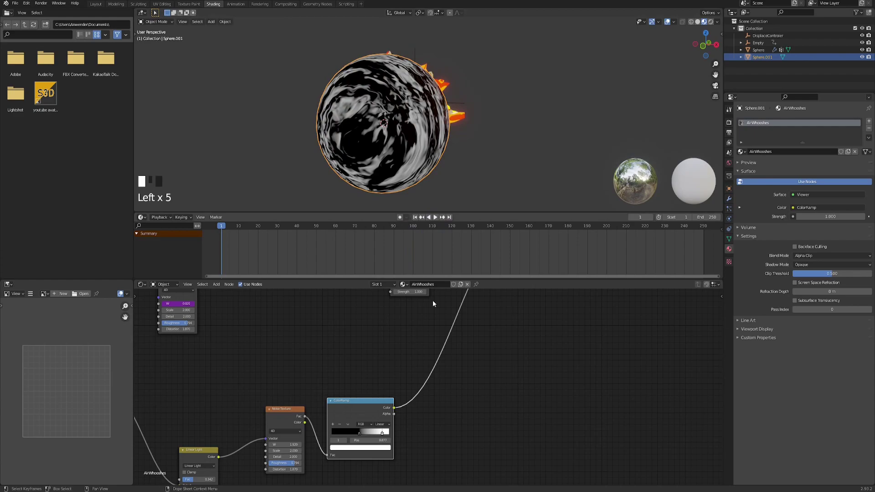
# Shift the streak texture with the duplicated Mapping node's Y location, ending at -1.92 m, and examine the movement from several angles
pyautogui.scroll(-3, 442, 387)
pyautogui.moveTo(258, 387); pyautogui.dragTo(437, 360, button='middle')
pyautogui.scroll(3, 447, 392)
pyautogui.scroll(5, 473, 393)
pyautogui.moveTo(387, 371); pyautogui.dragTo(408, 370)
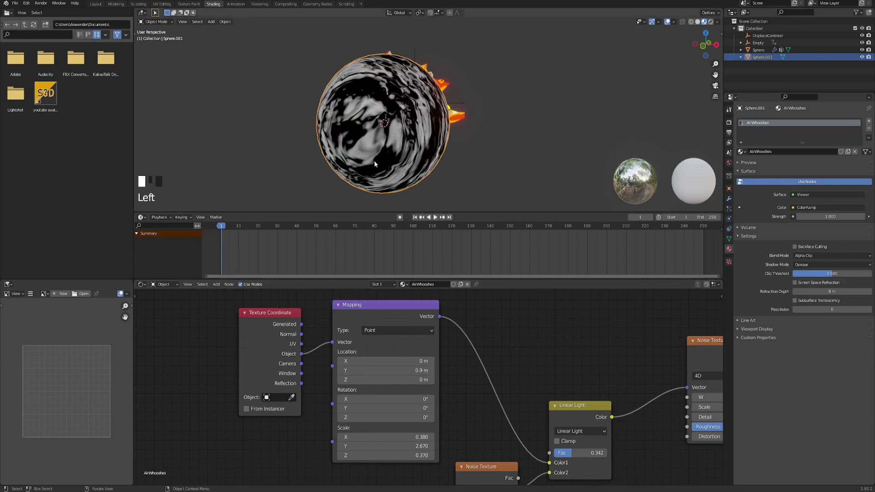
pyautogui.moveTo(374, 160); pyautogui.dragTo(339, 160, button='middle')
pyautogui.keyDown('shift'); pyautogui.moveTo(387, 370); pyautogui.dragTo(358, 370); pyautogui.keyUp('shift')
pyautogui.moveTo(398, 100); pyautogui.dragTo(365, 106, button='middle')
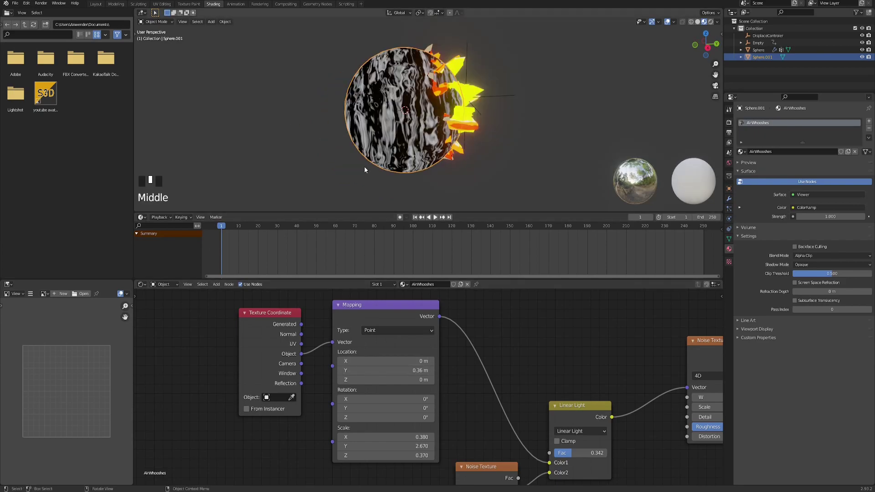
pyautogui.moveTo(386, 370)
pyautogui.keyDown('shift'); pyautogui.mouseDown()
pyautogui.moveTo(411, 370)
pyautogui.moveTo(369, 371)
pyautogui.mouseUp(); pyautogui.keyUp('shift')
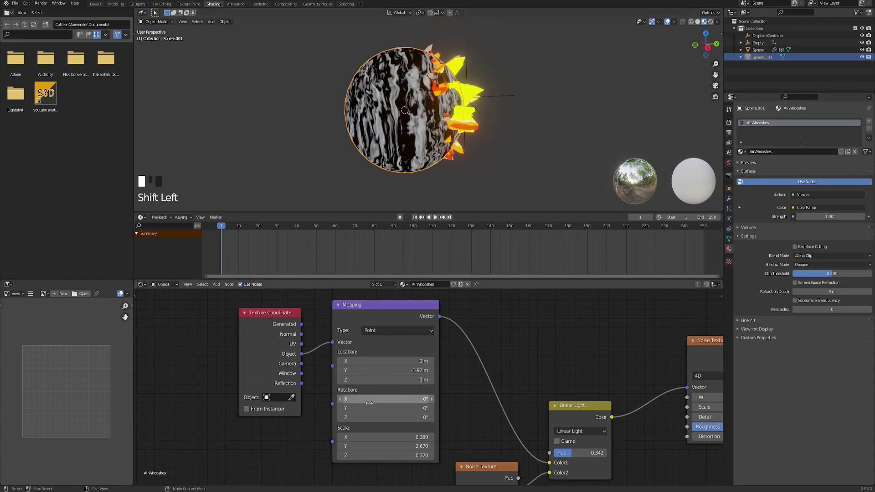
pyautogui.moveTo(369, 155); pyautogui.dragTo(440, 142, button='middle')
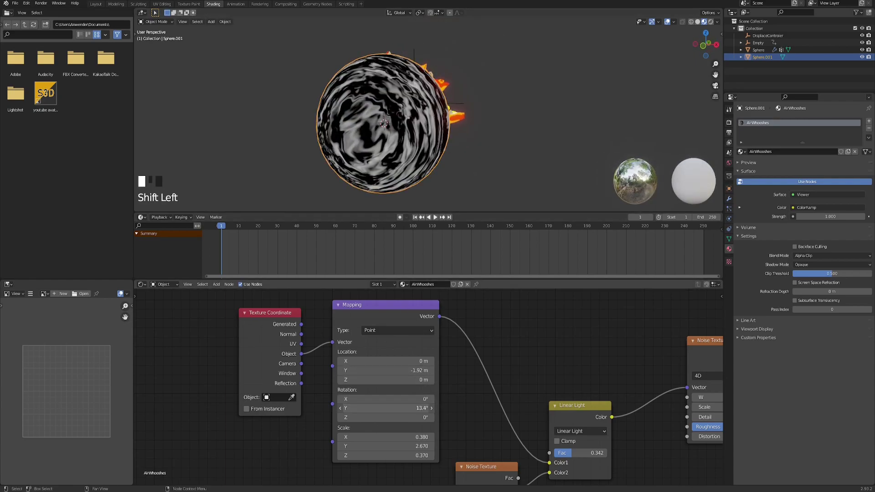
# Discard a trial Y rotation on the duplicated Mapping node, drive its Y location with #frame/15, and play the animation
pyautogui.keyDown('shift'); pyautogui.moveTo(387, 408); pyautogui.dragTo(332, 408); pyautogui.keyUp('shift')
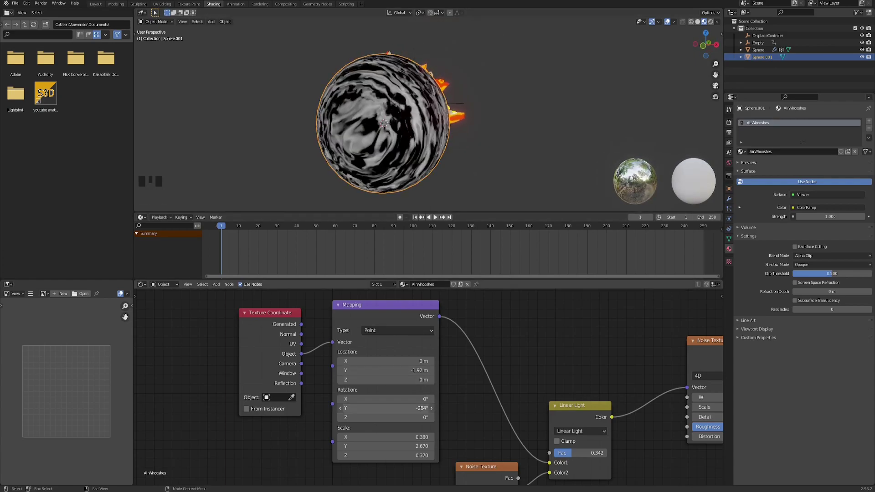
pyautogui.hotkey('ctrl', 'z')
pyautogui.click(403, 370)
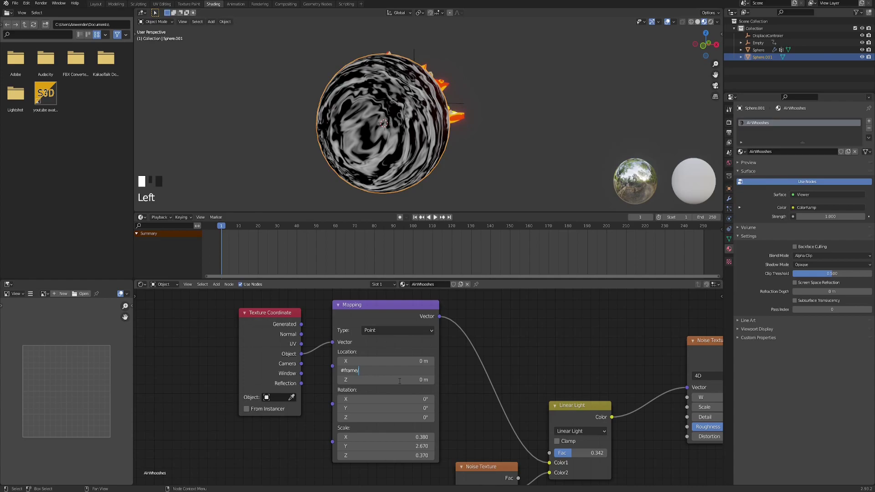
pyautogui.press('Return')
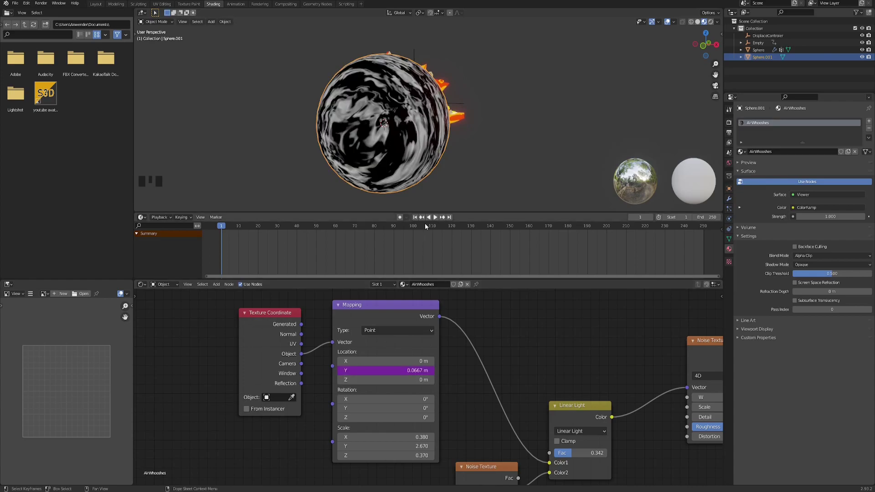
pyautogui.moveTo(430, 142); pyautogui.dragTo(390, 135, button='middle')
# Reverse the Mapping node's Y location driver to -frame/15 and check the streak direction during playback
pyautogui.click(383, 370)
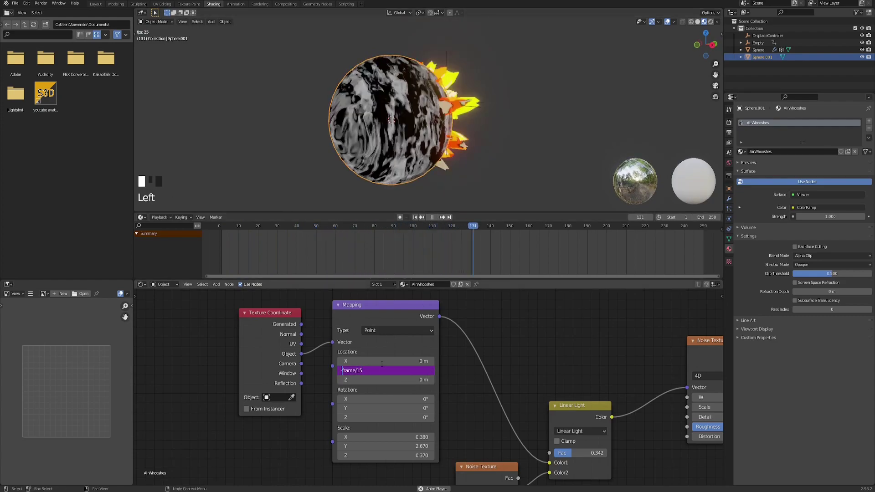
pyautogui.press('Return')
pyautogui.moveTo(516, 101); pyautogui.dragTo(493, 100, button='middle')
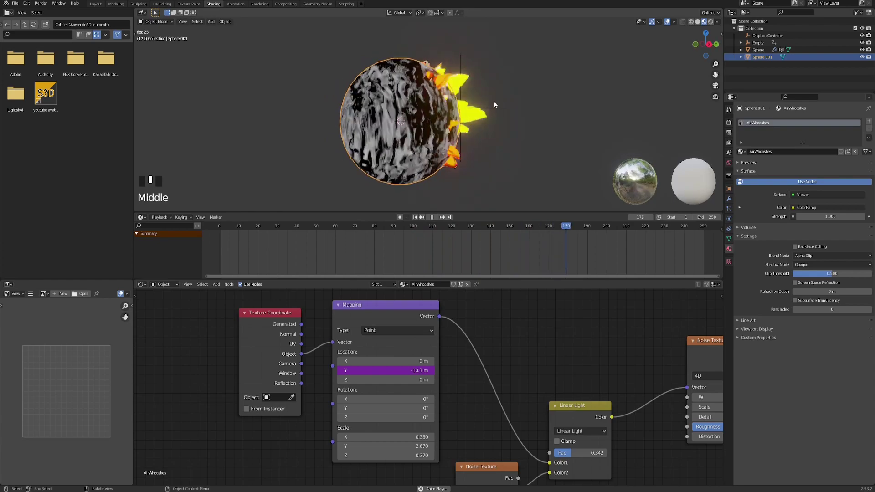
pyautogui.click(433, 216)
# Drive the Mapping node's Y rotation with #frame/20 and play the animation to check the swirling streaks
pyautogui.moveTo(391, 138); pyautogui.dragTo(433, 147, button='middle')
pyautogui.moveTo(410, 212); pyautogui.dragTo(406, 237)
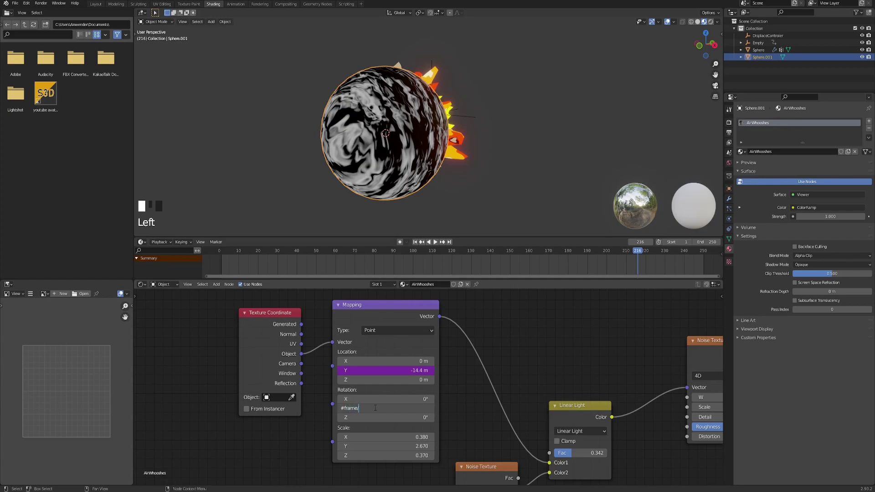
pyautogui.press('Return')
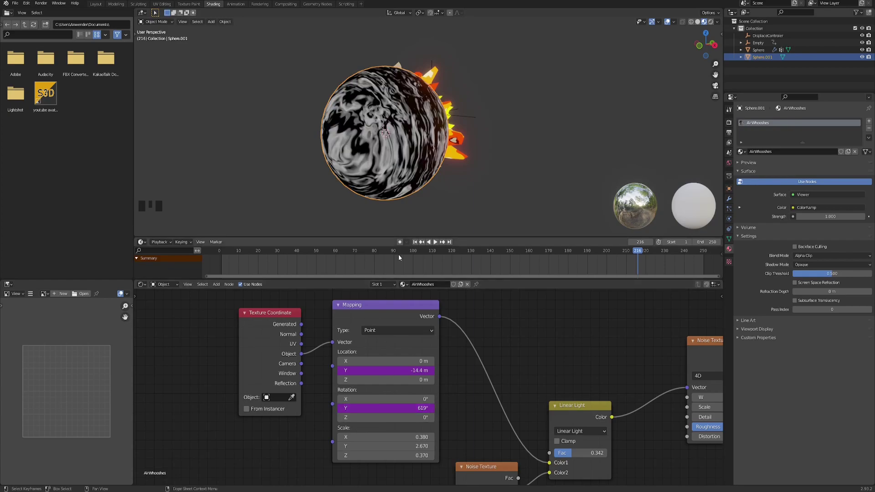
pyautogui.click(438, 249)
pyautogui.click(435, 242)
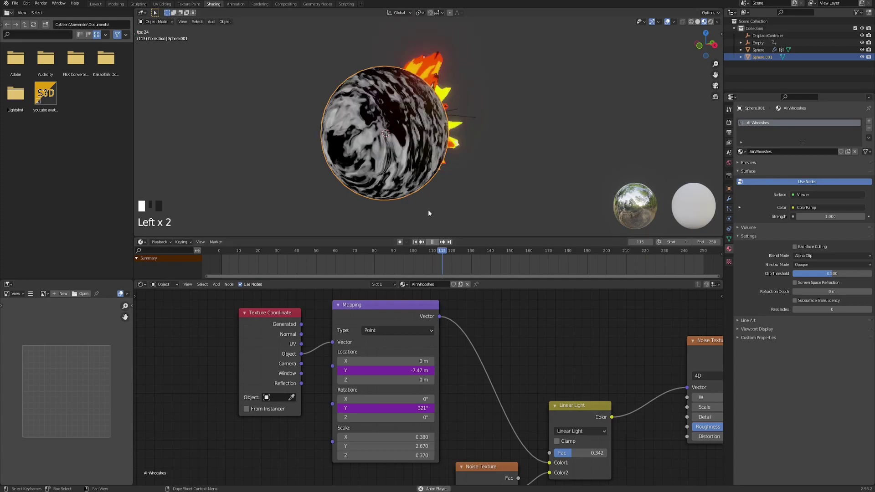
pyautogui.moveTo(417, 166); pyautogui.dragTo(394, 160, button='middle')
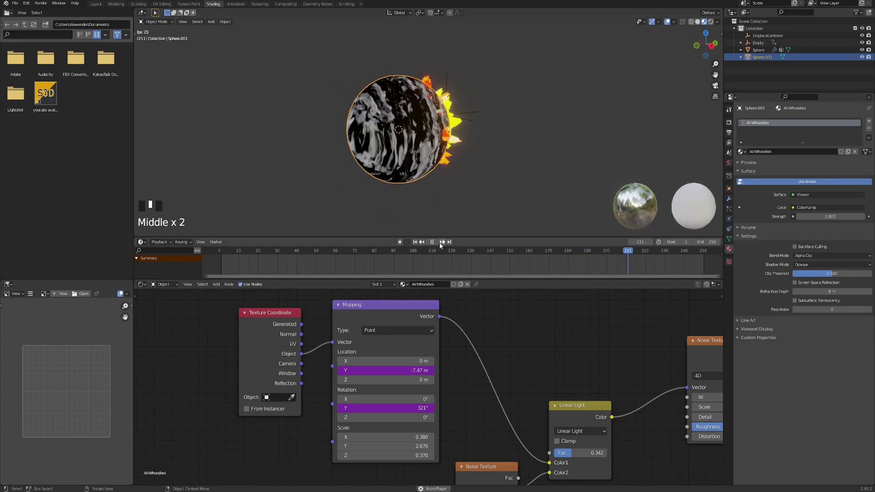
pyautogui.click(432, 242)
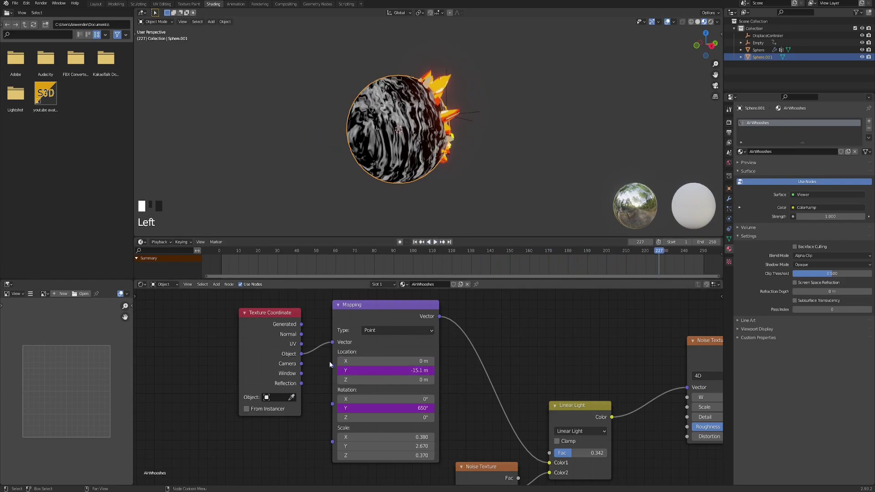
# Move the Transparent BSDF, Emission, Mix Shader and output nodes further along the tree to make room for a mixing node
pyautogui.scroll(-6, 425, 386)
pyautogui.moveTo(593, 385); pyautogui.dragTo(258, 358, button='middle')
pyautogui.moveTo(346, 337); pyautogui.dragTo(350, 382, button='middle')
pyautogui.moveTo(414, 194); pyautogui.dragTo(397, 194, button='middle')
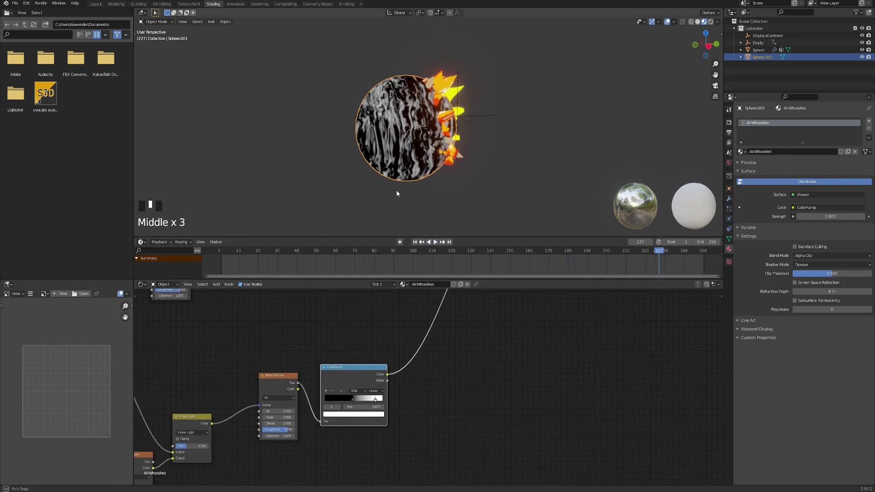
pyautogui.moveTo(397, 135); pyautogui.dragTo(399, 150, button='middle')
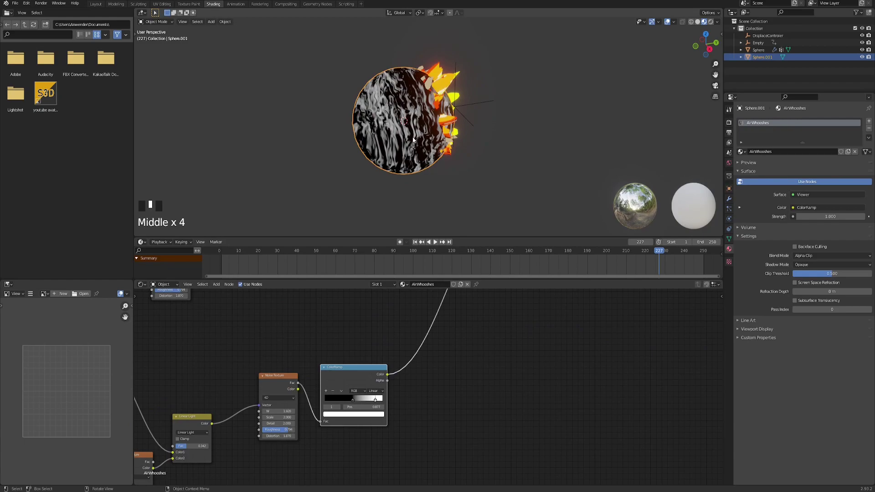
pyautogui.moveTo(401, 80); pyautogui.dragTo(394, 96, button='middle')
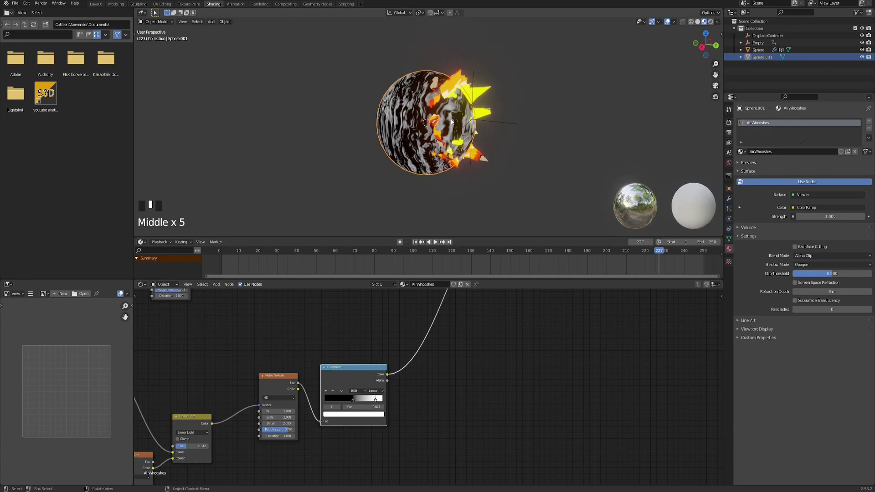
pyautogui.scroll(-4, 430, 391)
pyautogui.moveTo(484, 307); pyautogui.dragTo(407, 359, button='middle')
pyautogui.moveTo(349, 299); pyautogui.dragTo(433, 388)
pyautogui.press('g')
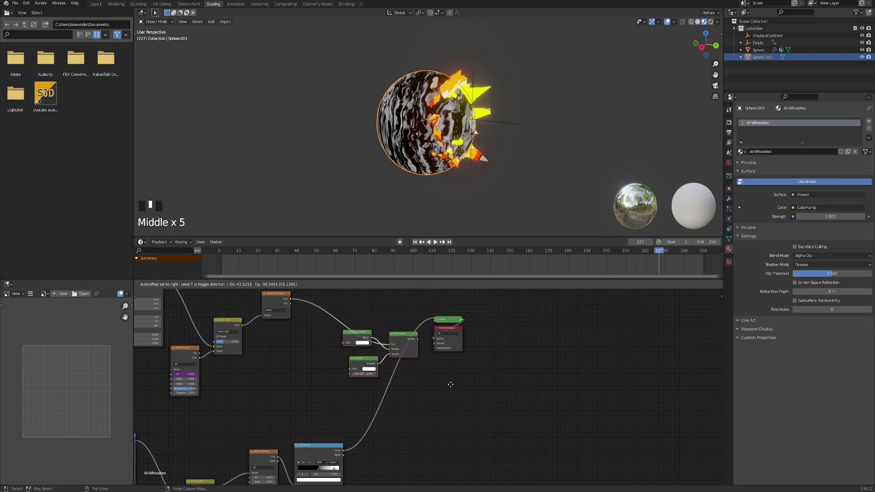
pyautogui.click(437, 382)
pyautogui.moveTo(333, 302); pyautogui.dragTo(467, 377)
pyautogui.press('g')
pyautogui.click(596, 383)
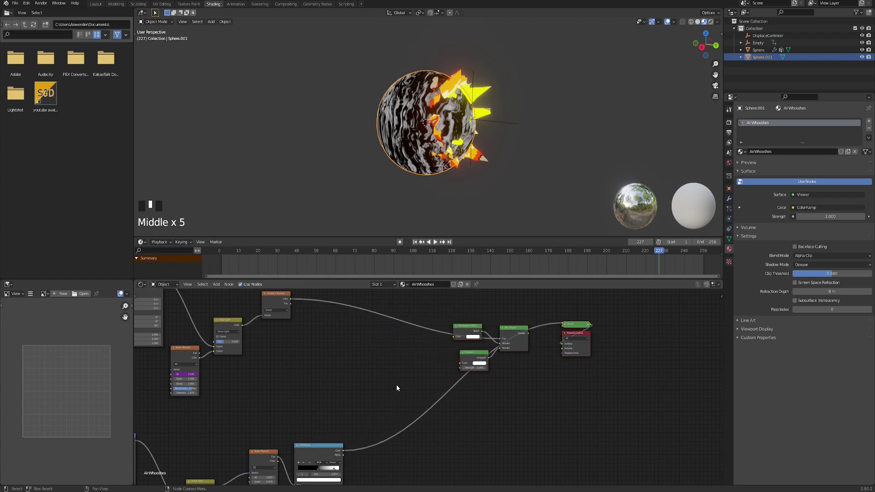
# Add a MixRGB node, connecting the Gradient Texture's color to Color1 and the streak ColorRamp's color to Color2
pyautogui.press('F3')
pyautogui.write('mixrg')
pyautogui.press('space')
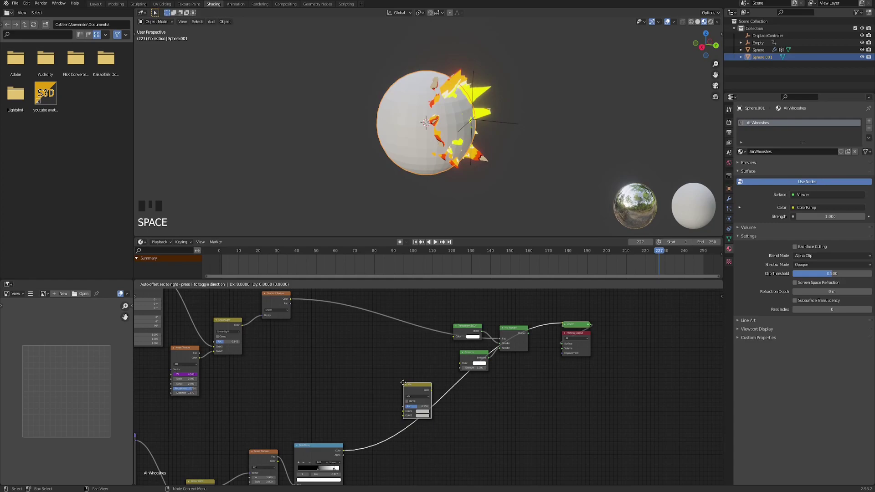
pyautogui.click(359, 341)
pyautogui.scroll(2, 339, 403)
pyautogui.moveTo(339, 403)
pyautogui.mouseDown(button='middle')
pyautogui.moveTo(319, 389)
pyautogui.moveTo(348, 396)
pyautogui.mouseUp(button='middle')
pyautogui.scroll(1, 318, 389)
pyautogui.moveTo(357, 452); pyautogui.dragTo(366, 351)
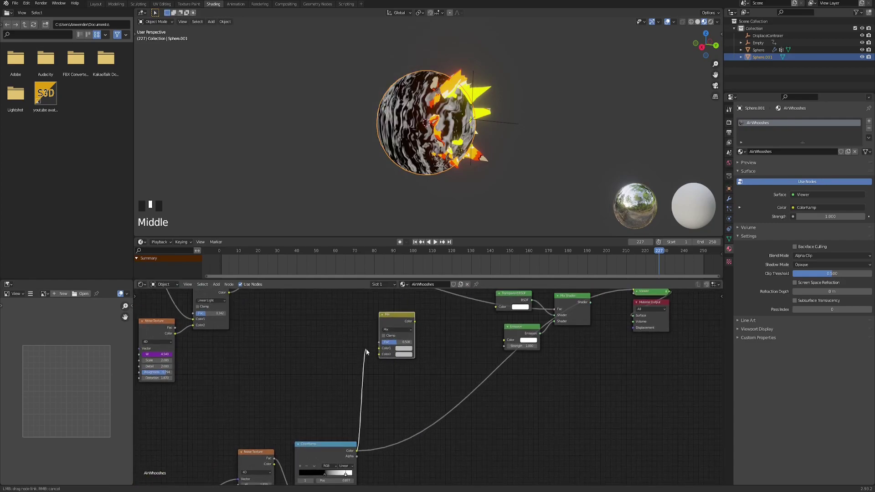
pyautogui.moveTo(340, 328); pyautogui.dragTo(354, 394, button='middle')
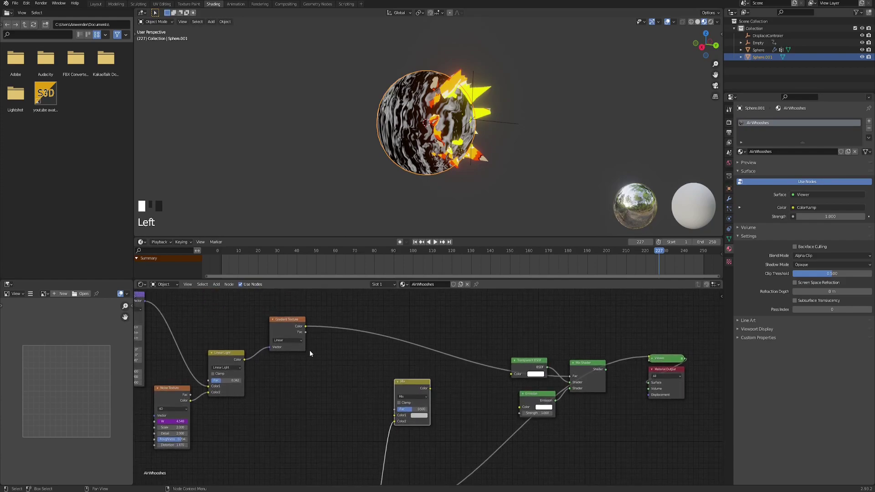
pyautogui.scroll(2, 283, 334)
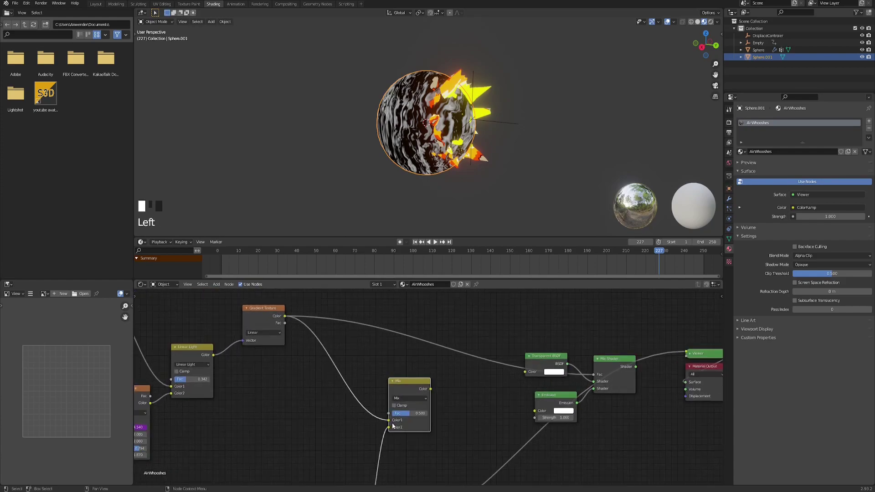
# Set the MixRGB node's blending mode to Multiply and preview its output on the outer sphere
pyautogui.click(409, 399)
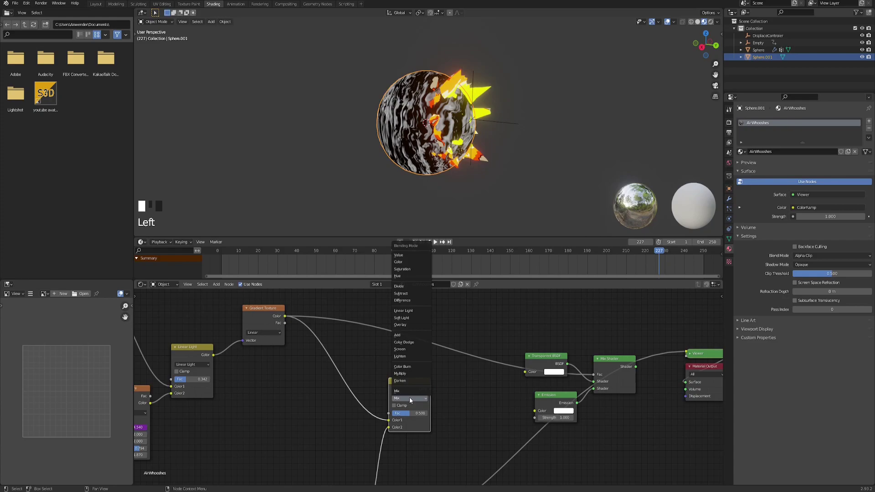
pyautogui.click(409, 374)
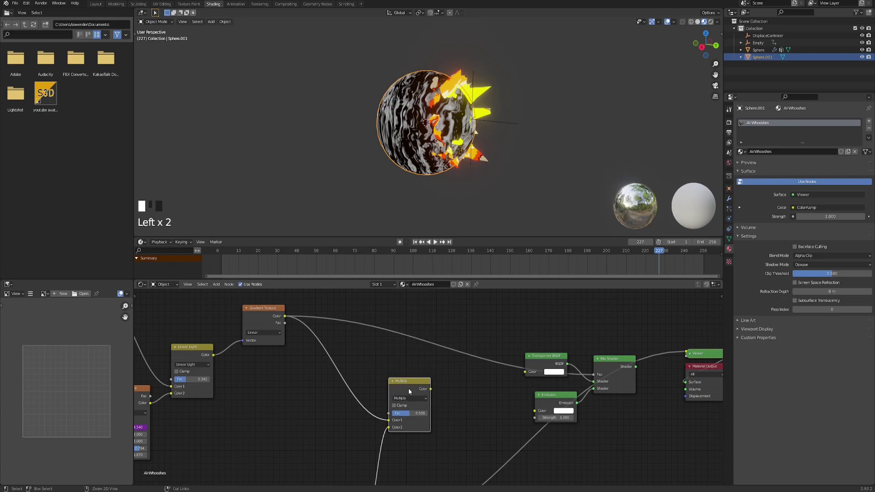
pyautogui.keyDown('ctrl'); pyautogui.keyDown('shift'); pyautogui.click(406, 385); pyautogui.keyUp('shift'); pyautogui.keyUp('ctrl')
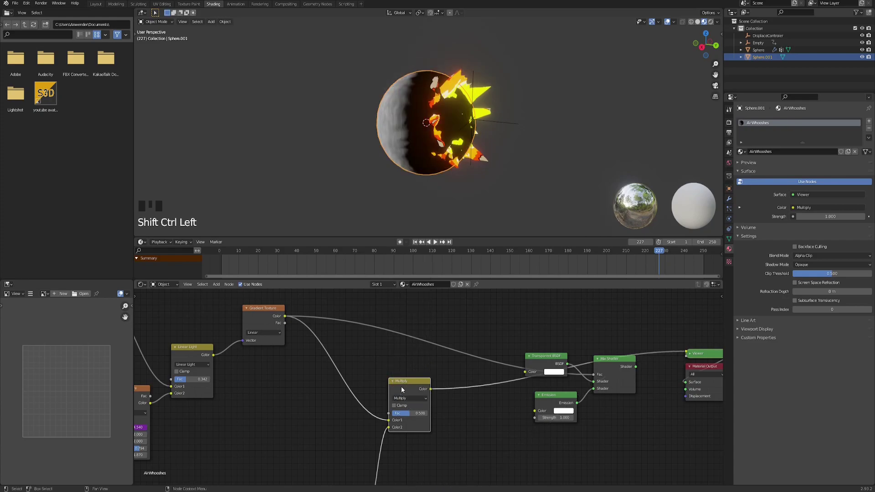
# Swap the Multiply node's two color inputs and set its Fac to 1.000
pyautogui.moveTo(422, 156); pyautogui.dragTo(478, 160, button='middle')
pyautogui.scroll(2, 430, 388)
pyautogui.keyDown('ctrl'); pyautogui.moveTo(382, 426); pyautogui.dragTo(383, 434); pyautogui.keyUp('ctrl')
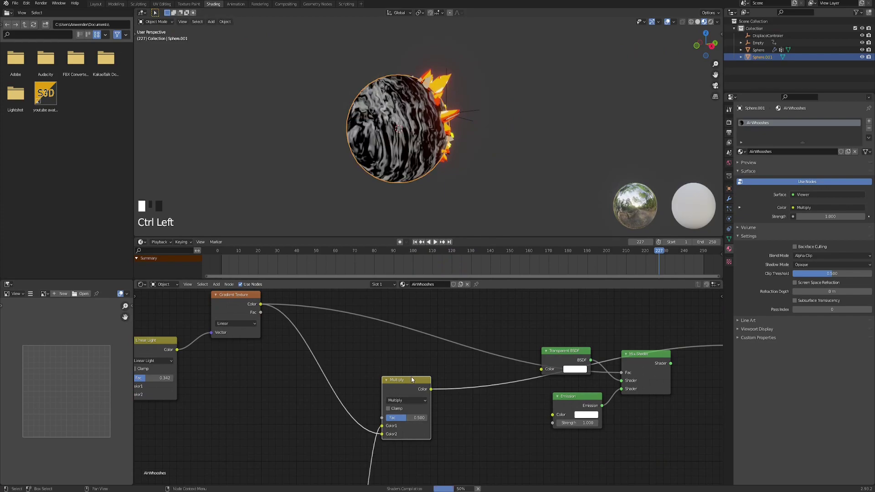
pyautogui.moveTo(456, 145); pyautogui.dragTo(409, 152, button='middle')
pyautogui.moveTo(410, 418); pyautogui.dragTo(438, 418)
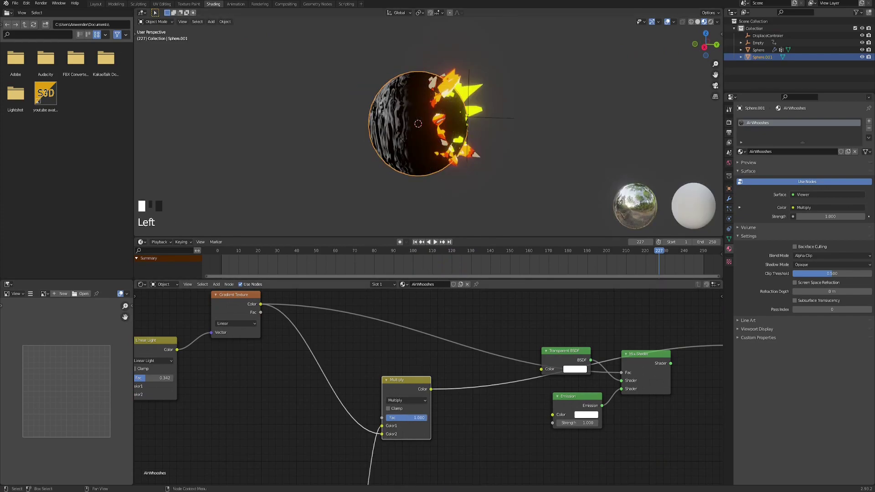
# Play the animation to check the gradient-masked streaks on the outer sphere, and return to frame 1
pyautogui.moveTo(470, 206); pyautogui.dragTo(435, 109, button='middle')
pyautogui.click(436, 242)
pyautogui.click(431, 238)
pyautogui.click(432, 242)
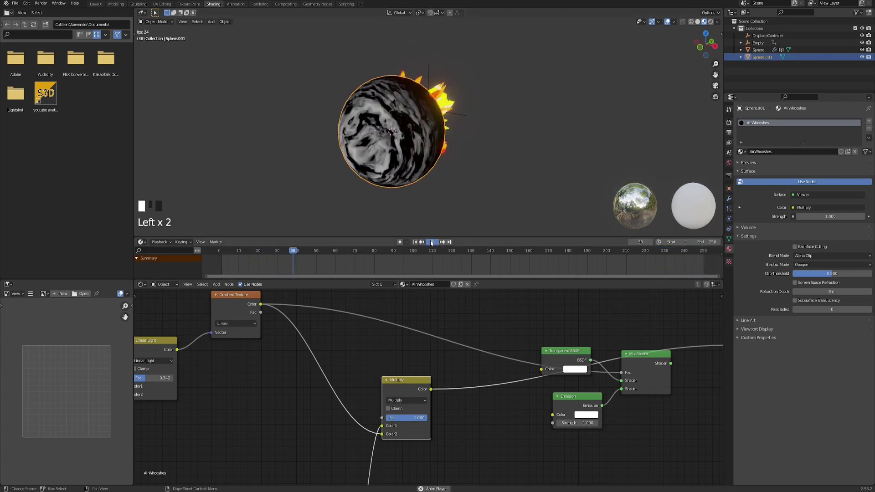
pyautogui.click(415, 243)
# Shift the shader and output nodes away from the Multiply node to free space for another node
pyautogui.scroll(-5, 483, 339)
pyautogui.moveTo(496, 347); pyautogui.dragTo(440, 343, button='middle')
pyautogui.moveTo(440, 323); pyautogui.dragTo(600, 425)
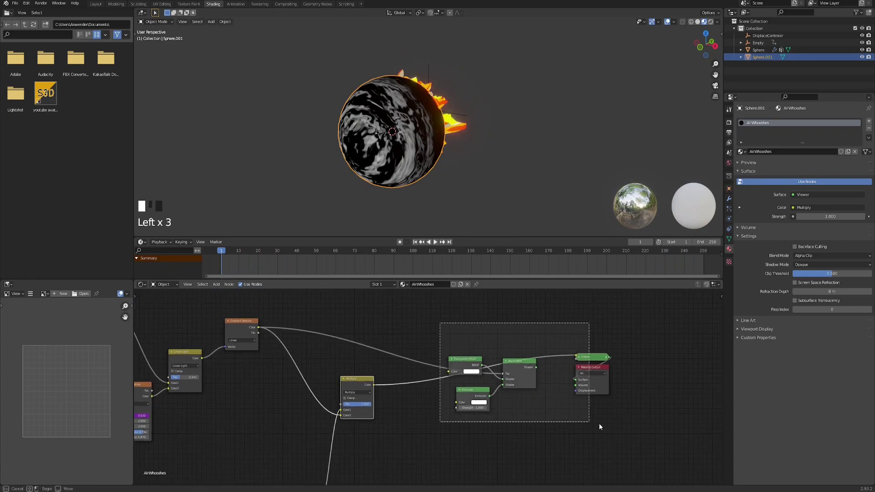
pyautogui.press('g')
pyautogui.click(704, 425)
# Insert a ColorRamp node on the link between the Multiply node and the Viewer
pyautogui.press('F3')
pyautogui.write('a')
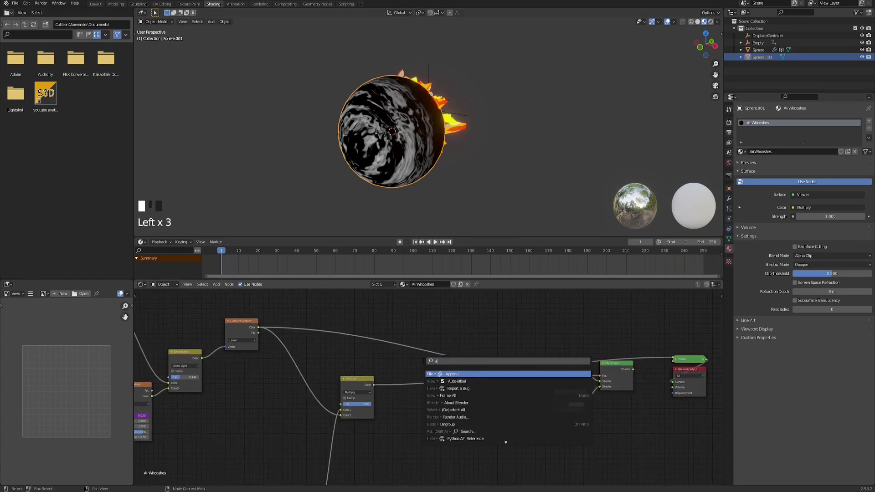
pyautogui.write('olorra')
pyautogui.press('Return')
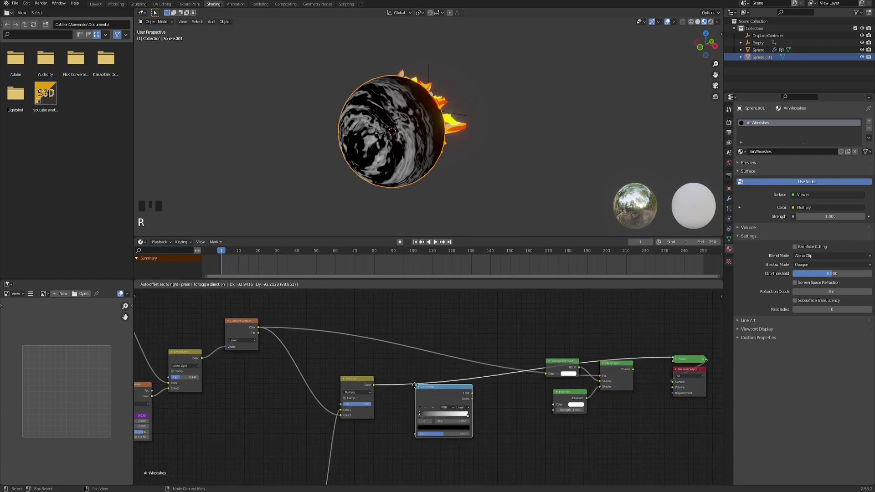
pyautogui.click(419, 394)
pyautogui.scroll(6, 419, 394)
pyautogui.scroll(4, 419, 394)
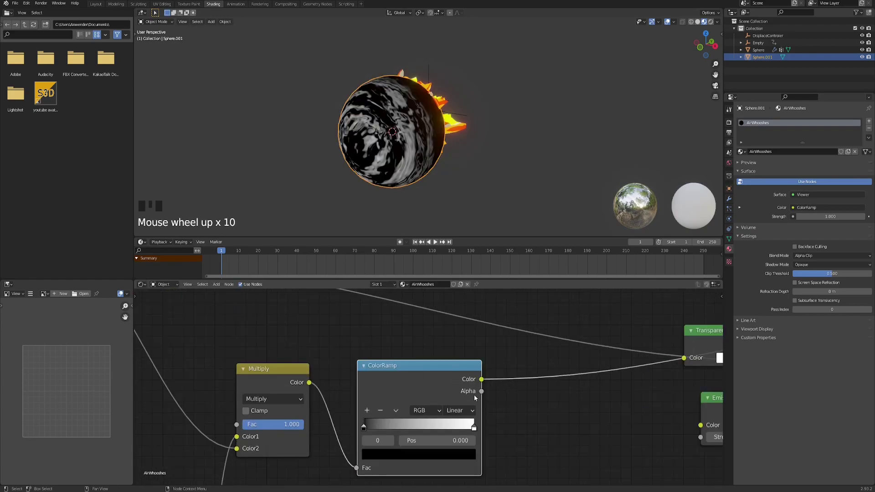
# Set the new ColorRamp's interpolation to Constant and move its white stop to 0.414
pyautogui.scroll(-1, 474, 395)
pyautogui.click(455, 407)
pyautogui.click(454, 460)
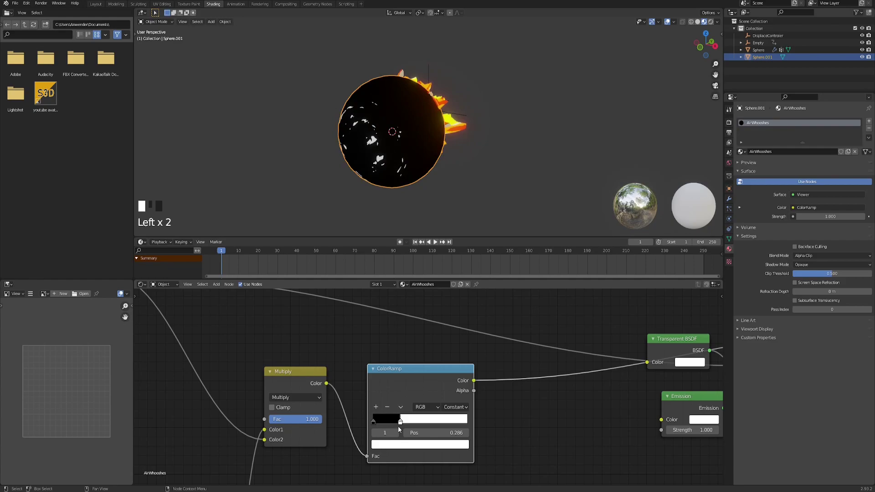
pyautogui.moveTo(393, 421); pyautogui.dragTo(413, 421)
# Color the ColorRamp's white stop orange-red and move it to 0.109
pyautogui.click(409, 445)
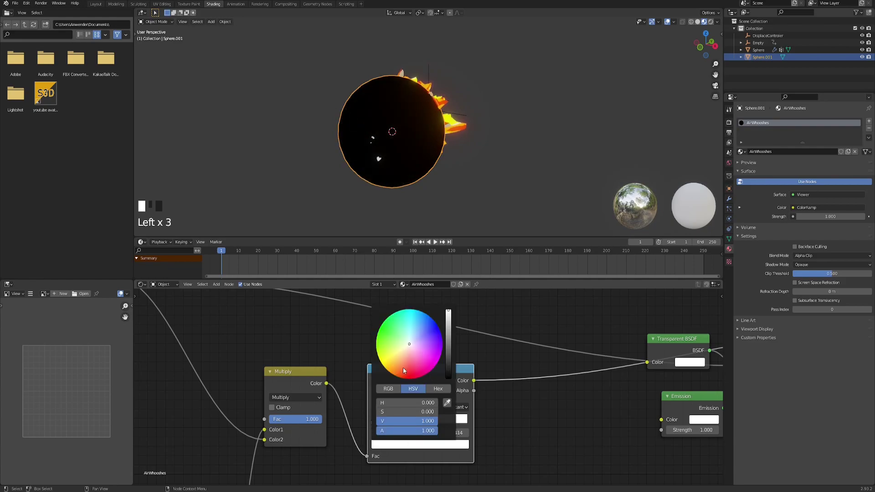
pyautogui.moveTo(393, 359); pyautogui.dragTo(381, 362)
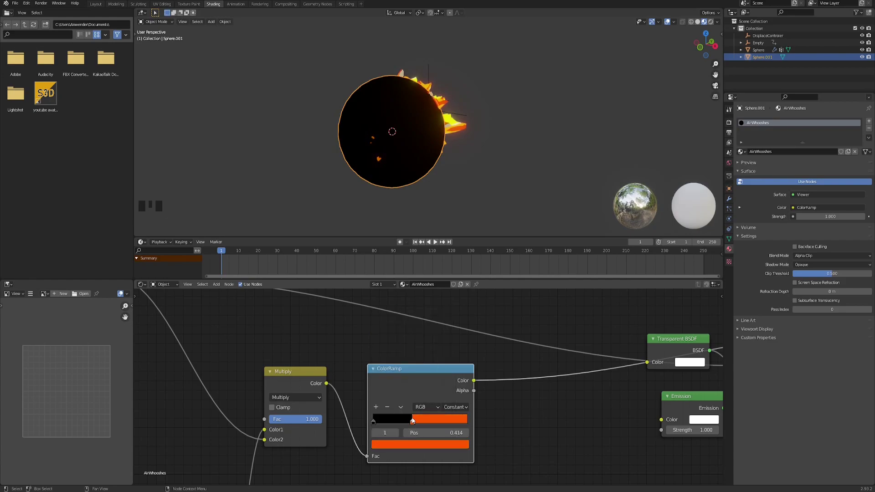
pyautogui.moveTo(413, 420); pyautogui.dragTo(385, 418)
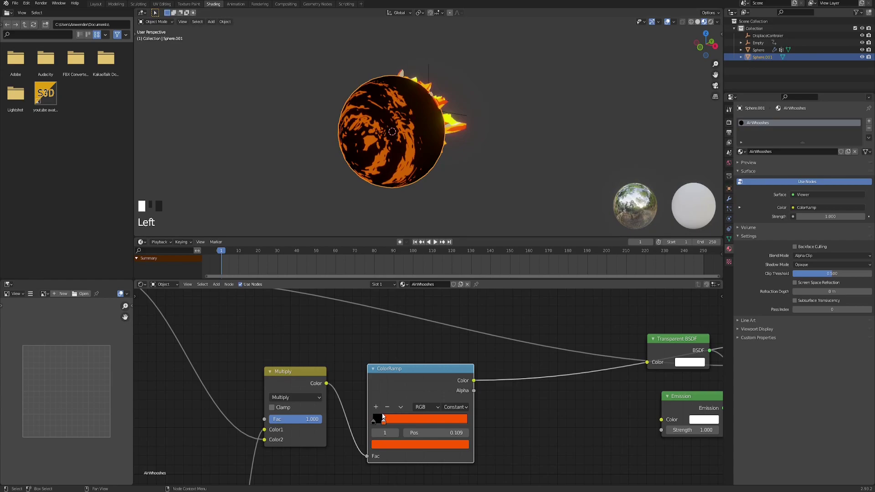
# Add a ColorRamp stop at 0.061 between the black and orange stops and color it yellow
pyautogui.click(376, 409)
pyautogui.click(401, 444)
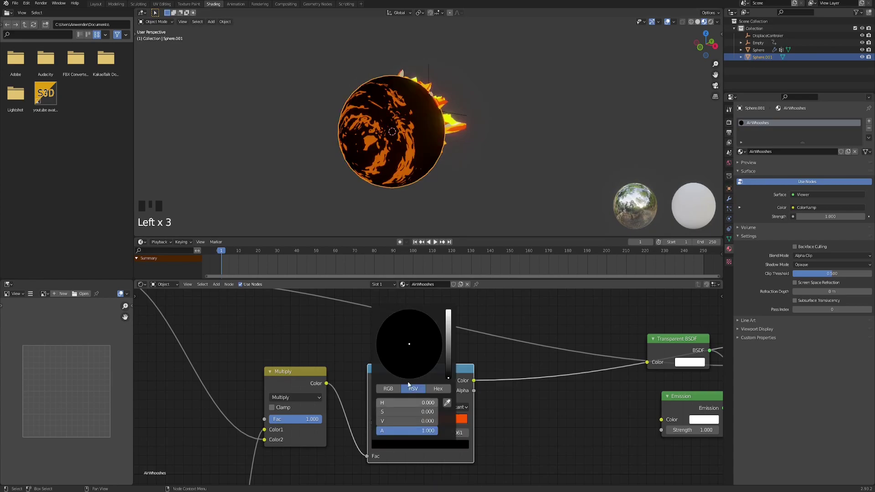
pyautogui.moveTo(391, 375); pyautogui.dragTo(383, 366)
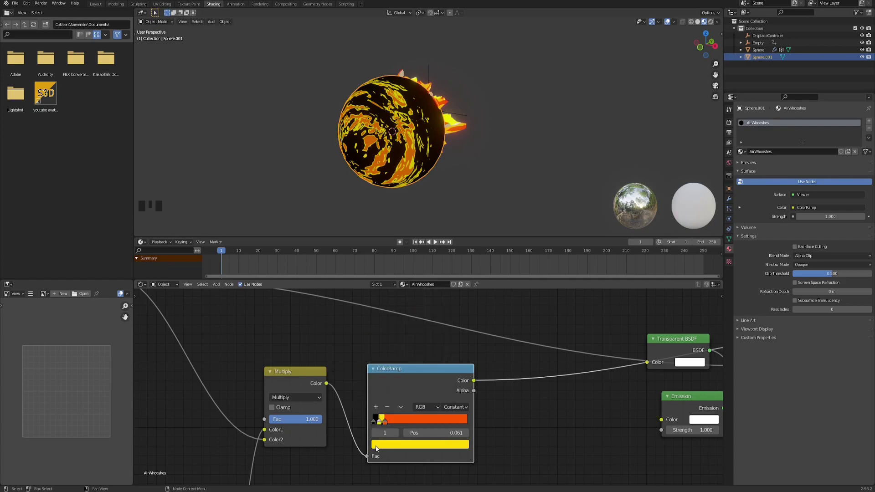
# Raise the brightness of the ColorRamp's yellow stop by setting its HSV value to 2
pyautogui.scroll(2, 377, 146)
pyautogui.keyDown('shift'); pyautogui.moveTo(359, 159); pyautogui.dragTo(383, 139, button='middle'); pyautogui.keyUp('shift')
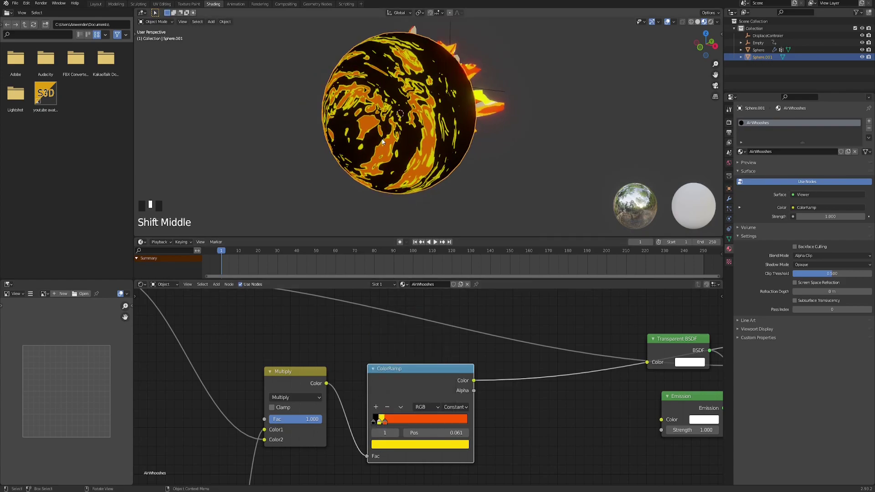
pyautogui.click(389, 445)
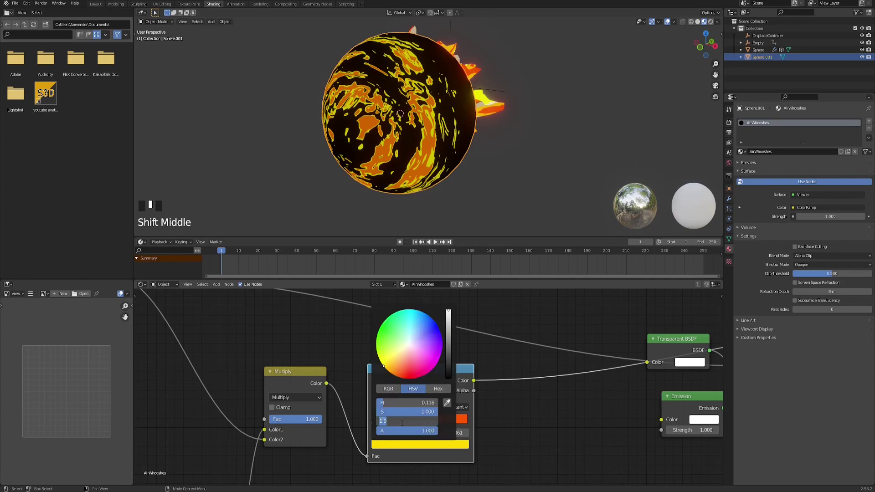
pyautogui.write('2')
pyautogui.press('Return')
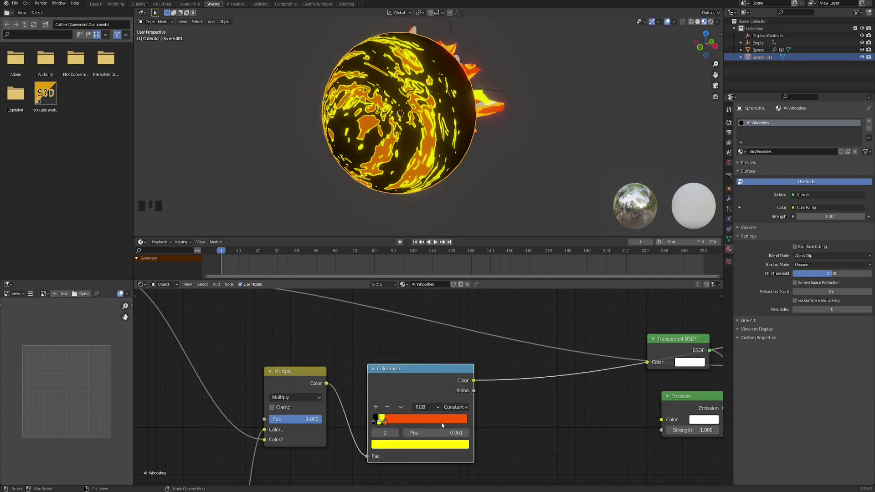
# Set the ColorRamp's orange stop to an HSV value of 2 and a hue of 0.019
pyautogui.click(401, 444)
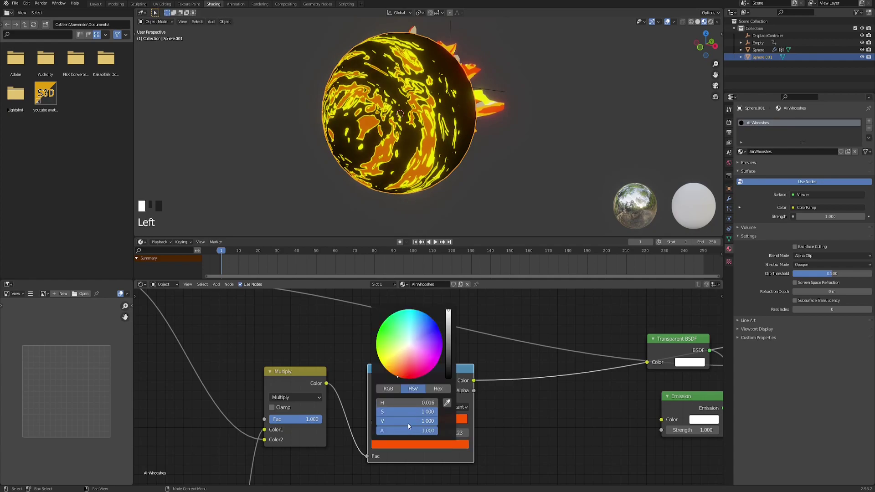
pyautogui.write('2')
pyautogui.press('Return')
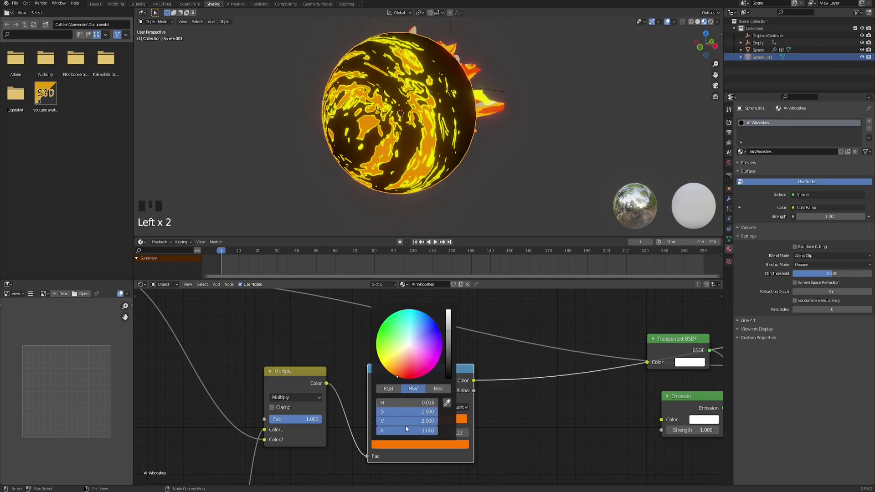
pyautogui.moveTo(400, 378); pyautogui.dragTo(396, 376)
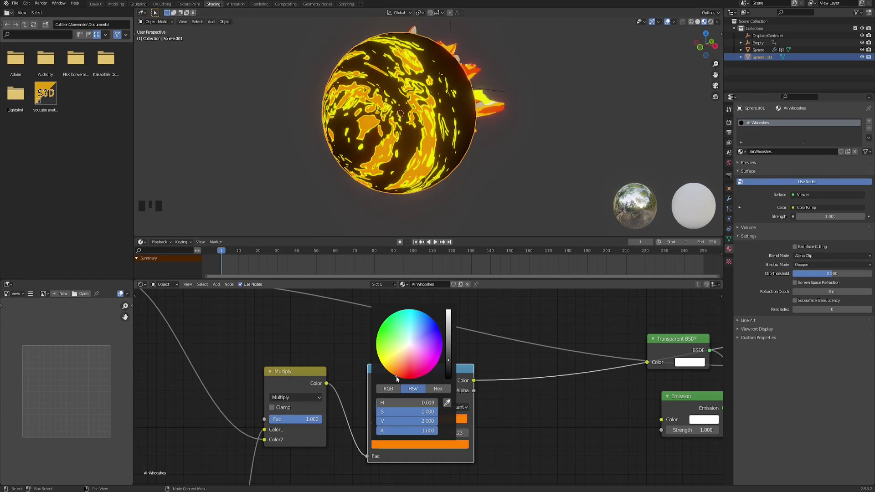
# Add another ColorRamp stop between the yellow and orange stops and move the first yellow stop to 0.038
pyautogui.click(376, 407)
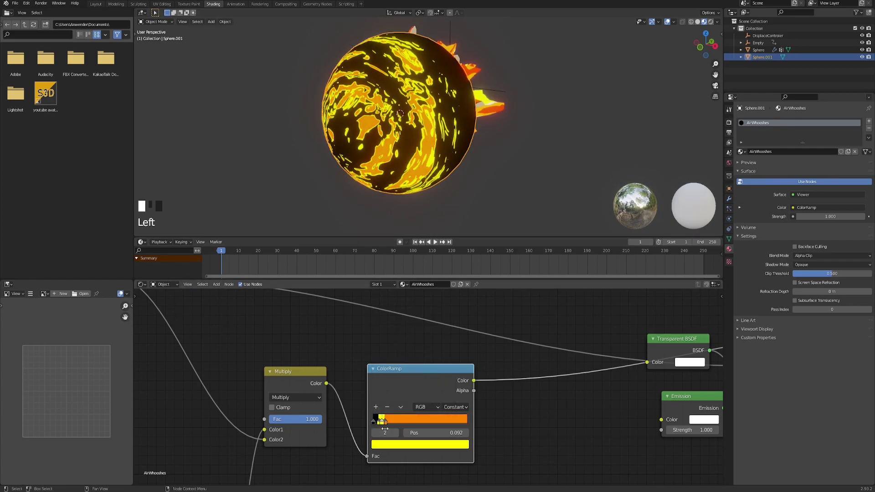
pyautogui.moveTo(381, 425); pyautogui.dragTo(376, 425)
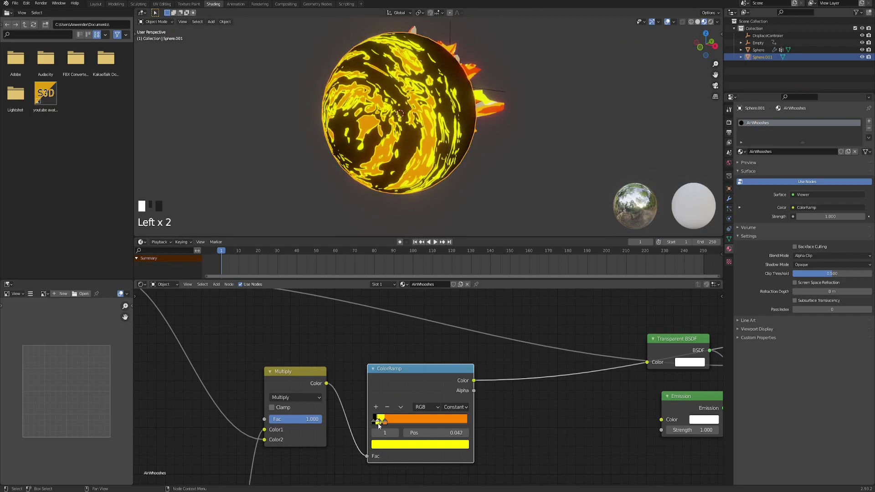
pyautogui.click(382, 424)
pyautogui.scroll(3, 381, 421)
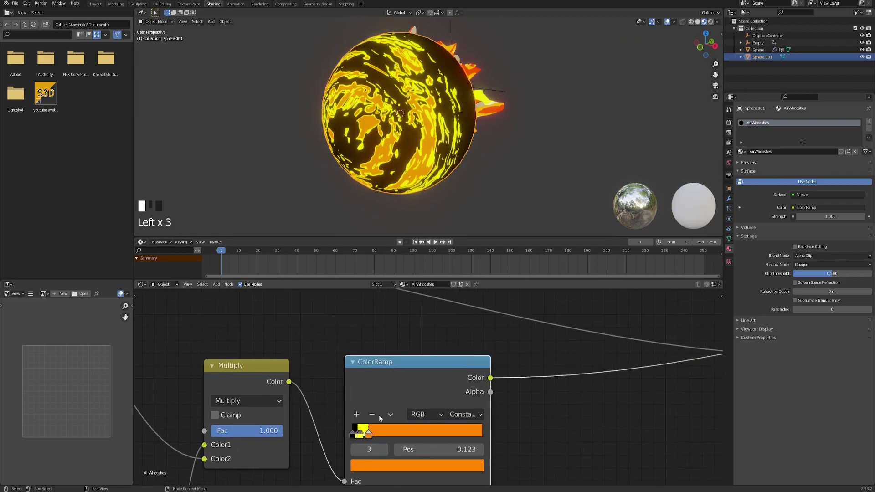
pyautogui.moveTo(383, 392); pyautogui.dragTo(382, 388)
pyautogui.click(382, 387)
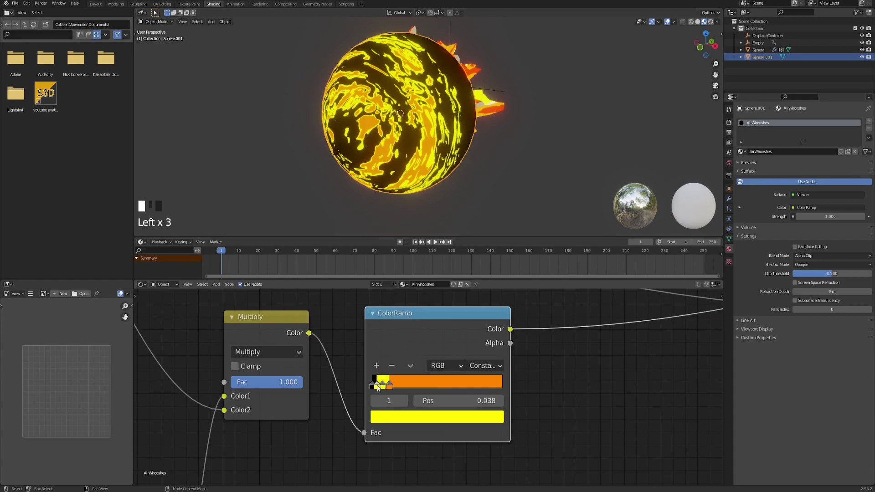
# Recolor the ColorRamp stop at 0.038 from yellow to a dark orange-brown
pyautogui.click(393, 418)
pyautogui.moveTo(439, 302)
pyautogui.mouseDown()
pyautogui.moveTo(406, 317)
pyautogui.moveTo(416, 311)
pyautogui.mouseUp()
pyautogui.moveTo(478, 265)
pyautogui.mouseDown()
pyautogui.moveTo(478, 310)
pyautogui.moveTo(478, 283)
pyautogui.mouseUp()
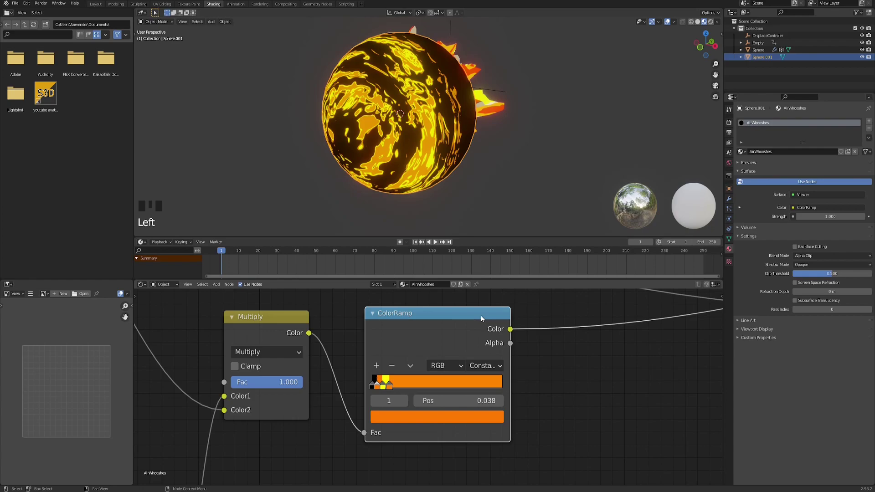
pyautogui.click(436, 424)
pyautogui.moveTo(473, 313); pyautogui.dragTo(476, 308)
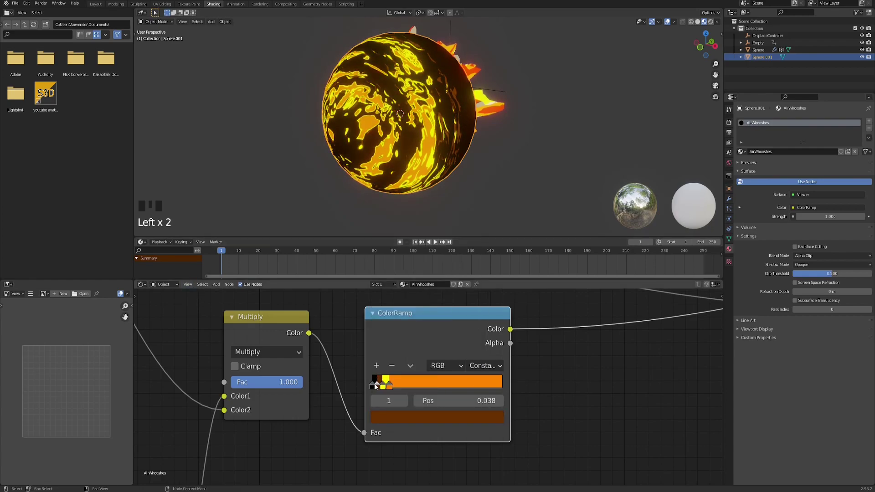
# Rearrange the ColorRamp stops into black, dark brown, orange and yellow, deepen the orange, and place the yellow stop at 0.152
pyautogui.click(376, 386)
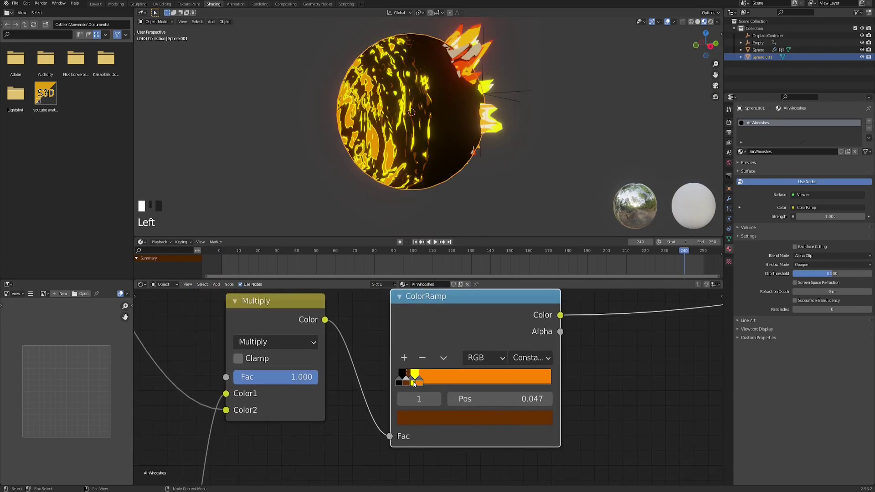
pyautogui.moveTo(413, 382)
pyautogui.mouseDown()
pyautogui.moveTo(429, 382)
pyautogui.moveTo(408, 379)
pyautogui.mouseUp()
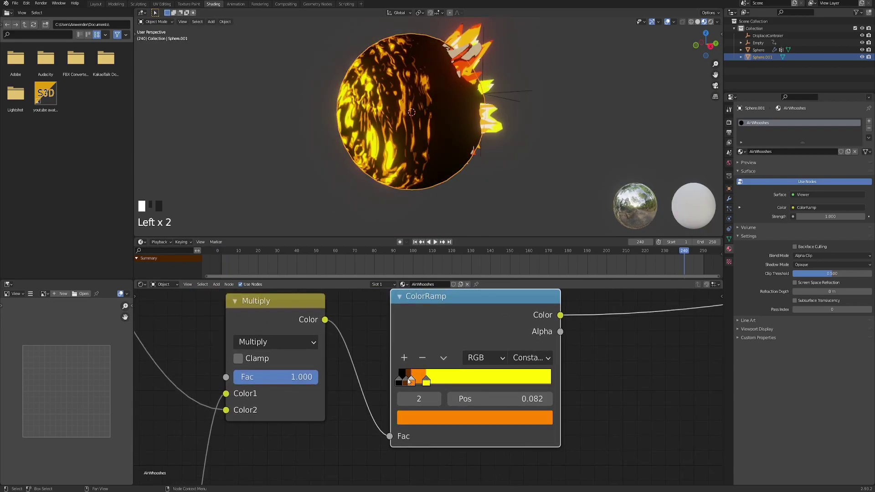
pyautogui.click(426, 421)
pyautogui.moveTo(432, 307)
pyautogui.mouseDown()
pyautogui.moveTo(444, 312)
pyautogui.moveTo(435, 309)
pyautogui.mouseUp()
pyautogui.moveTo(428, 385)
pyautogui.mouseDown()
pyautogui.moveTo(417, 388)
pyautogui.moveTo(424, 387)
pyautogui.mouseUp()
pyautogui.moveTo(408, 204); pyautogui.dragTo(397, 205, button='middle')
pyautogui.scroll(-1, 401, 384)
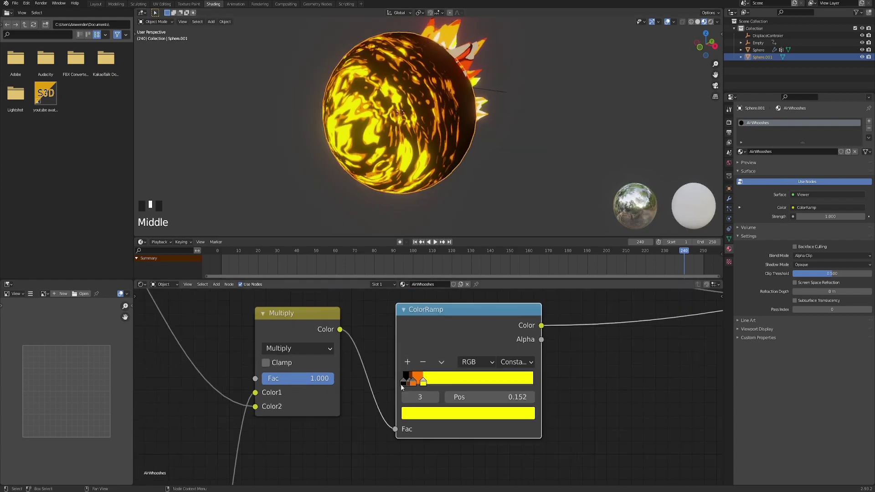
# Undo the latest adjustments to the ColorRamp's stops
pyautogui.hotkey('ctrl', 'z')
pyautogui.hotkey('ctrl', 'z')
pyautogui.hotkey('ctrl', 'z')
pyautogui.hotkey('ctrl', 'z')
# Add a Math node and place it below the ColorRamp node
pyautogui.scroll(-2, 390, 430)
pyautogui.press('space')
pyautogui.write('math')
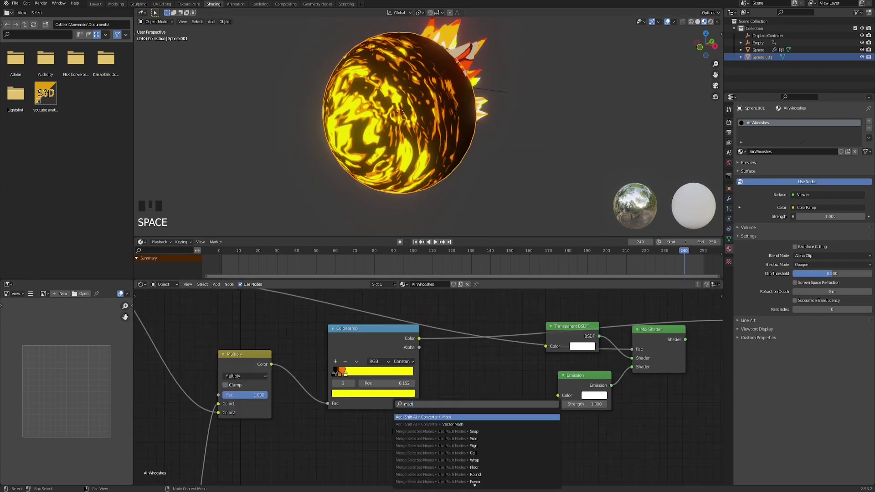
pyautogui.press('Return')
pyautogui.click(344, 426)
pyautogui.moveTo(261, 386); pyautogui.dragTo(258, 335, button='middle')
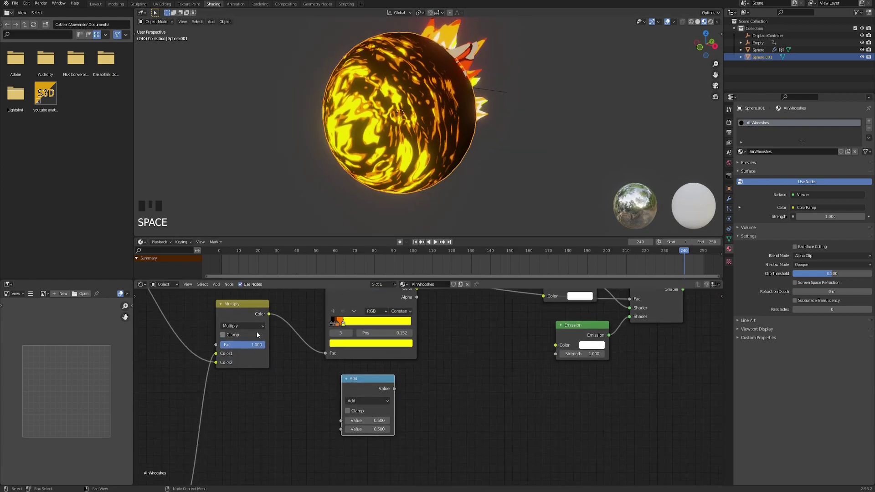
# Link the Multiply node's Color output to the Math node's first value and set its operation to Greater Than
pyautogui.moveTo(269, 315); pyautogui.dragTo(342, 420)
pyautogui.click(367, 401)
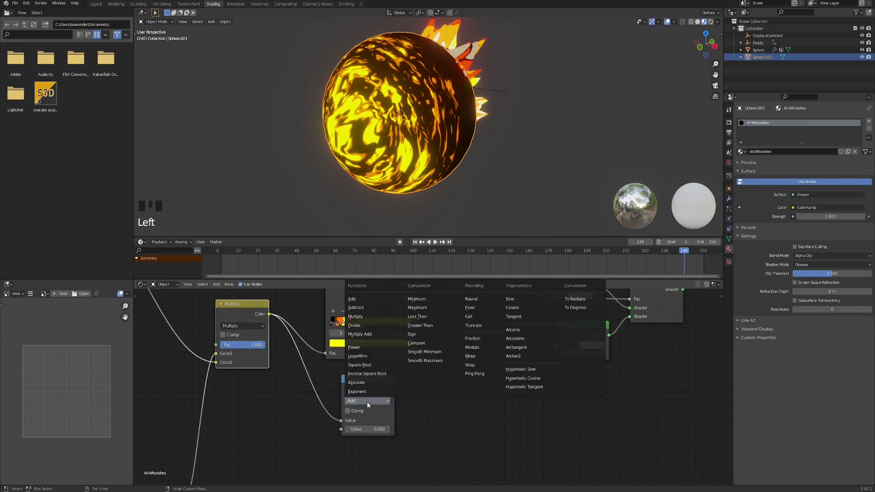
pyautogui.click(429, 327)
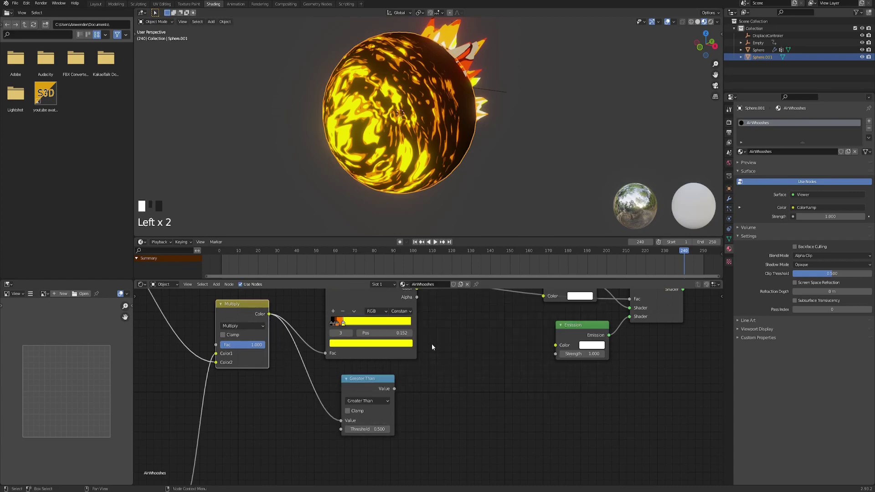
# Link the Greater Than result to the Mix Shader's Fac and connect the Mix Shader to the Material Output's Surface
pyautogui.moveTo(432, 344); pyautogui.dragTo(378, 404, button='middle')
pyautogui.scroll(-1, 395, 409)
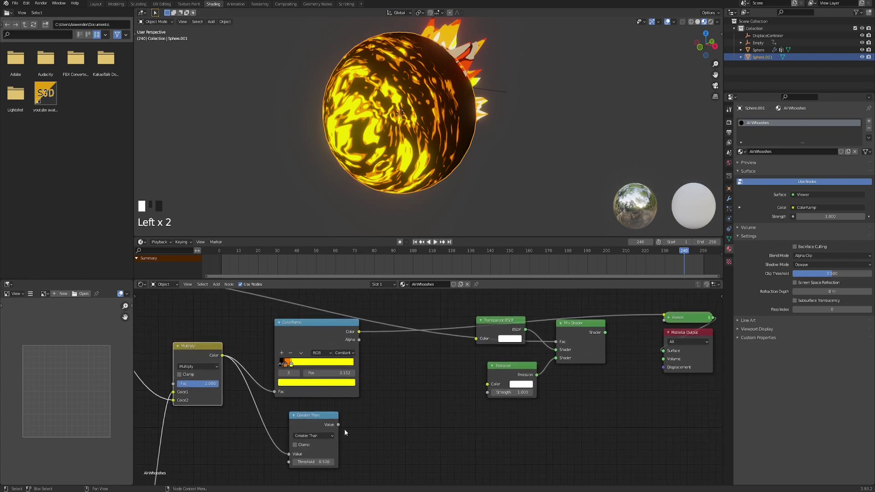
pyautogui.moveTo(339, 425); pyautogui.dragTo(557, 343)
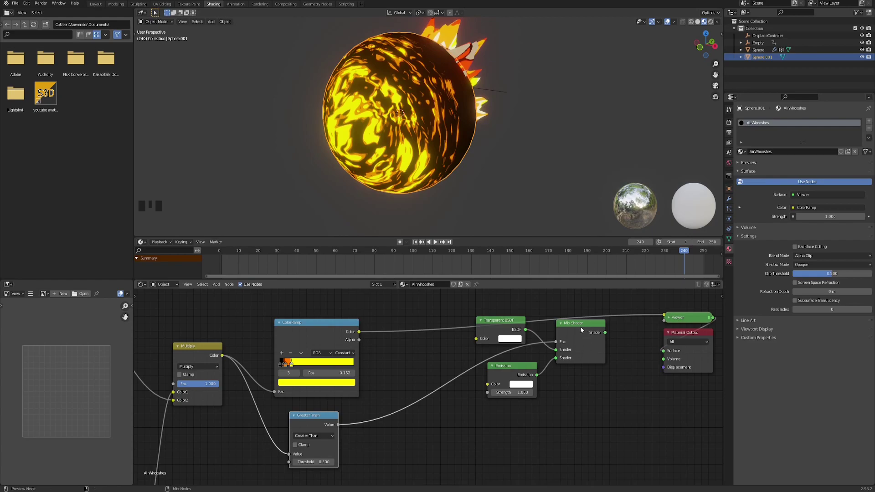
pyautogui.keyDown('ctrl'); pyautogui.keyDown('shift'); pyautogui.click(584, 330); pyautogui.keyUp('shift'); pyautogui.keyUp('ctrl')
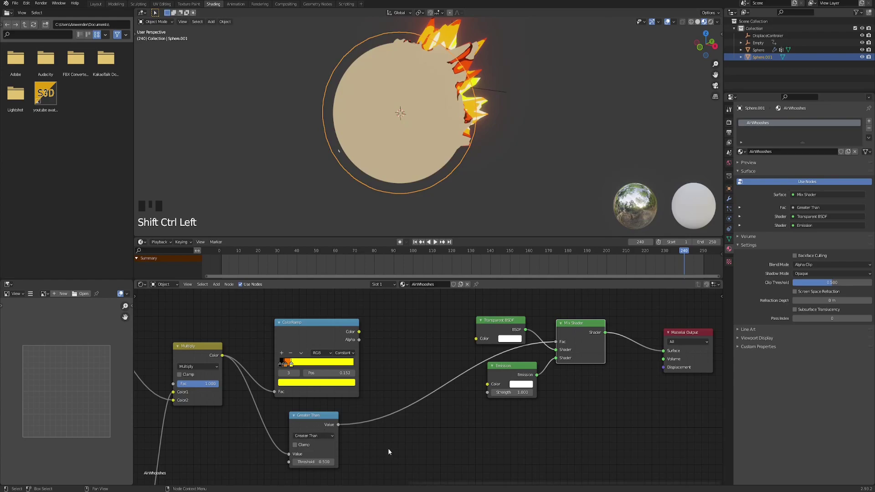
# Set the Greater Than threshold to 0.110 and link the ColorRamp's Color output to the Emission node's Color
pyautogui.moveTo(334, 465); pyautogui.dragTo(395, 450, button='middle')
pyautogui.moveTo(374, 446)
pyautogui.keyDown('shift'); pyautogui.mouseDown()
pyautogui.moveTo(355, 446)
pyautogui.moveTo(372, 446)
pyautogui.moveTo(363, 446)
pyautogui.mouseUp(); pyautogui.keyUp('shift')
pyautogui.moveTo(435, 355); pyautogui.dragTo(378, 381, button='middle')
pyautogui.click(308, 343)
pyautogui.moveTo(363, 333); pyautogui.dragTo(486, 394)
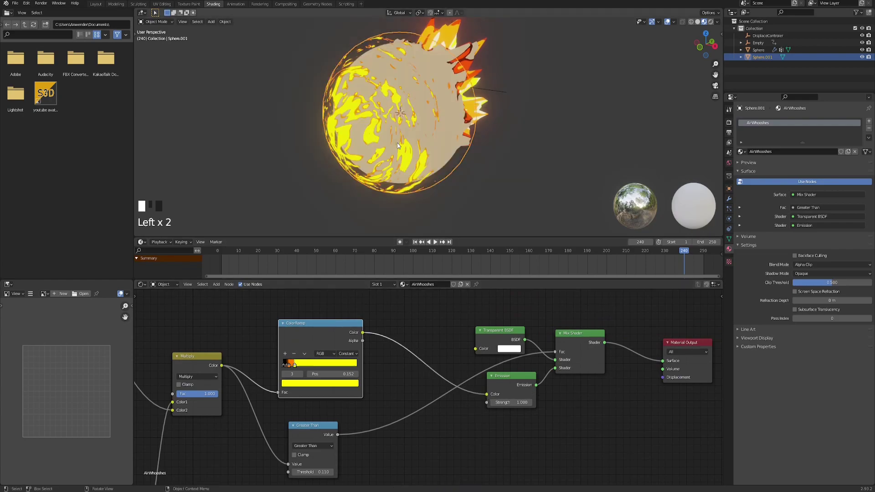
# Lower the Greater Than node's threshold to 0.060
pyautogui.moveTo(383, 201)
pyautogui.mouseDown(button='middle')
pyautogui.moveTo(401, 185)
pyautogui.moveTo(391, 193)
pyautogui.mouseUp(button='middle')
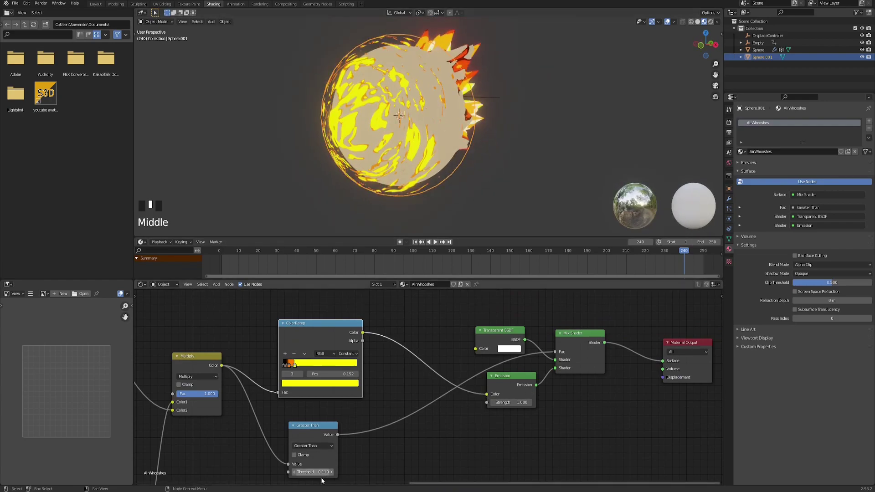
pyautogui.keyDown('shift'); pyautogui.click(294, 472); pyautogui.keyUp('shift')
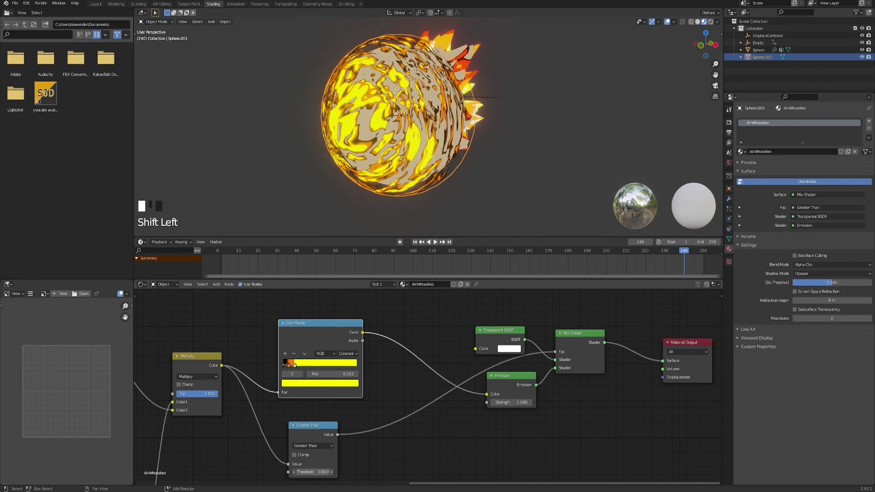
pyautogui.keyDown('shift'); pyautogui.moveTo(310, 473); pyautogui.dragTo(314, 472); pyautogui.keyUp('shift')
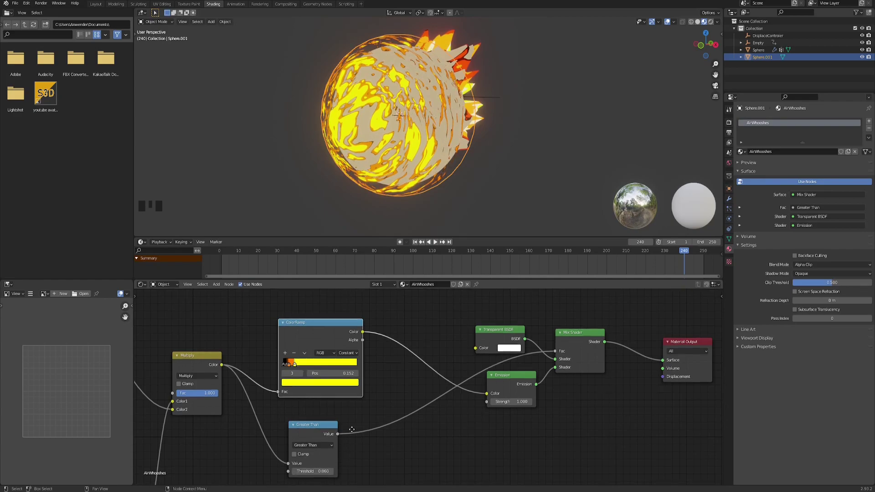
# Move the ColorRamp's yellow stop to 0.189 and check the streaks on the sphere
pyautogui.scroll(4, 347, 389)
pyautogui.moveTo(346, 390)
pyautogui.mouseDown()
pyautogui.moveTo(363, 389)
pyautogui.moveTo(316, 391)
pyautogui.moveTo(334, 391)
pyautogui.mouseUp()
pyautogui.click(330, 390)
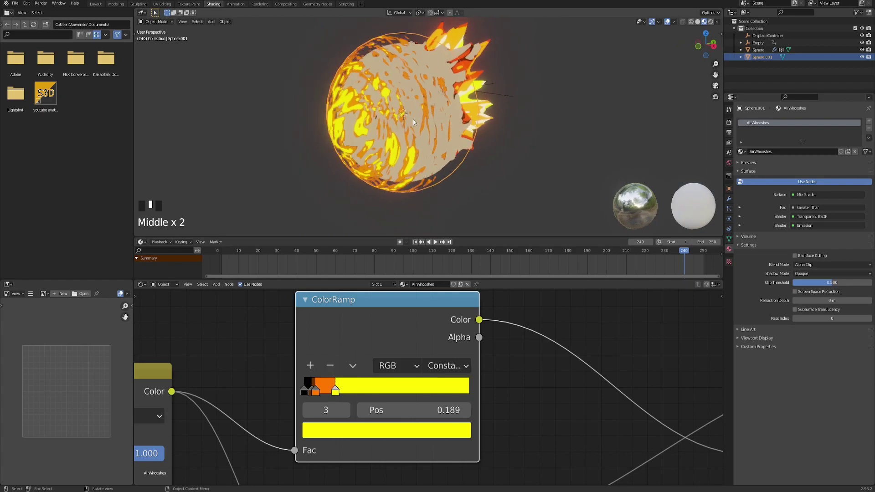
pyautogui.scroll(-5, 412, 119)
pyautogui.scroll(3, 417, 120)
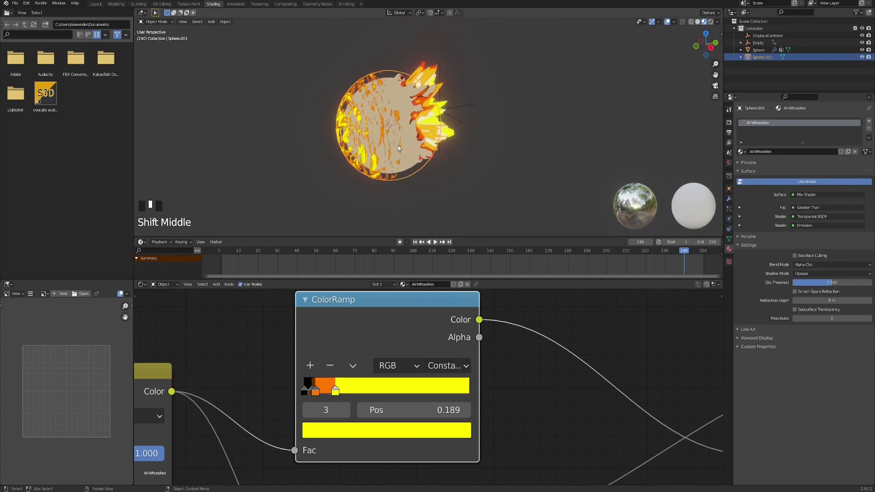